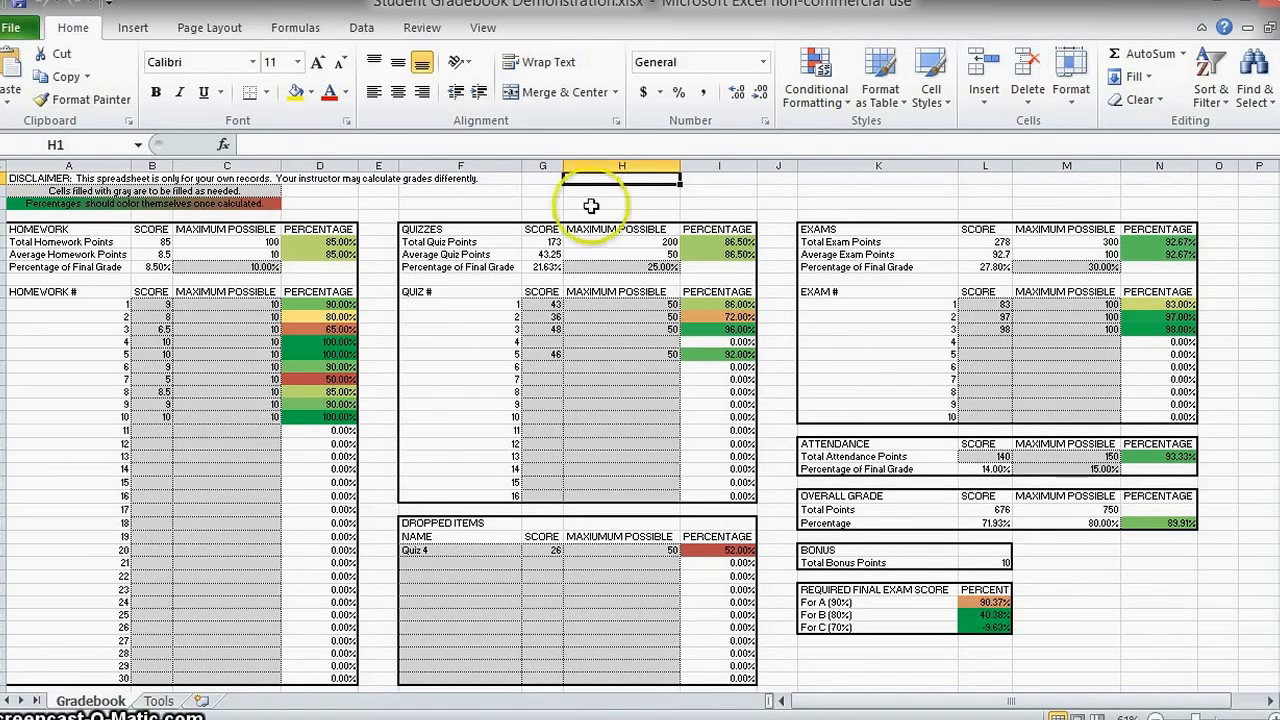
Review the Homework, Quizzes, Exams and Attendance sections and each one's maximum percentage of the final grade
{"action": "left_click", "coordinate": [87, 230]}
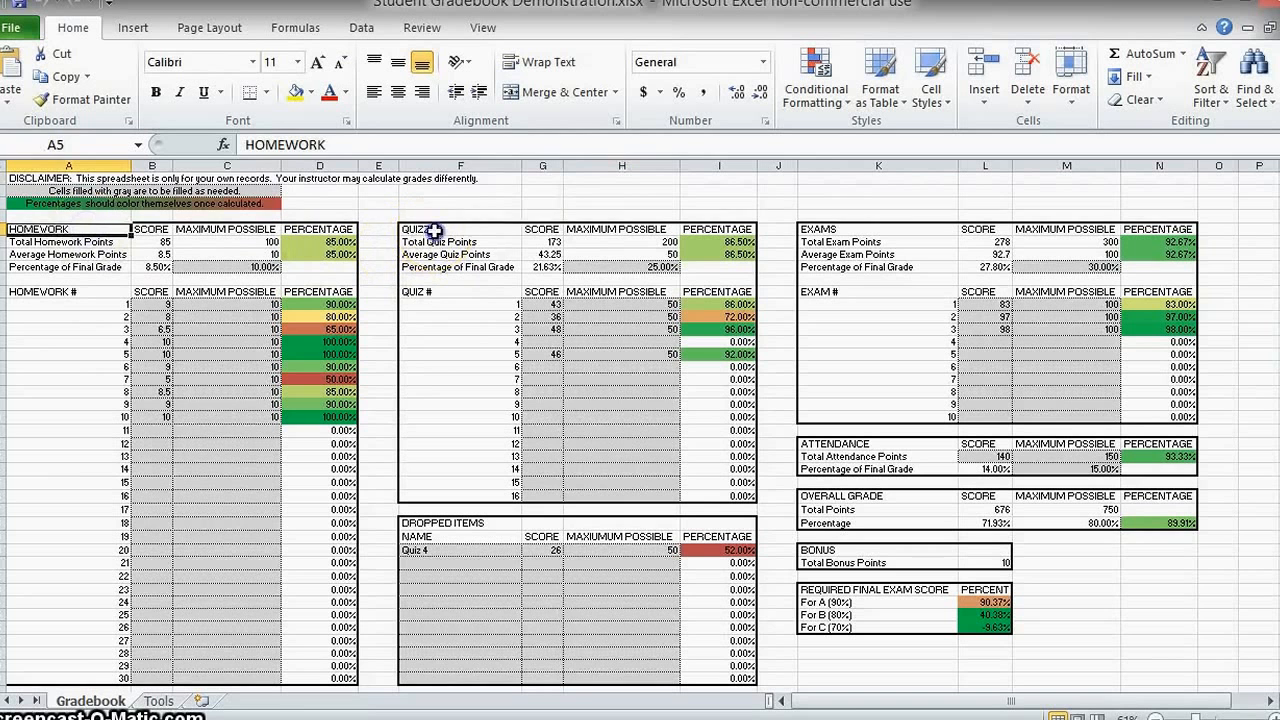
{"action": "left_click", "coordinate": [425, 230]}
{"action": "left_click", "coordinate": [822, 232]}
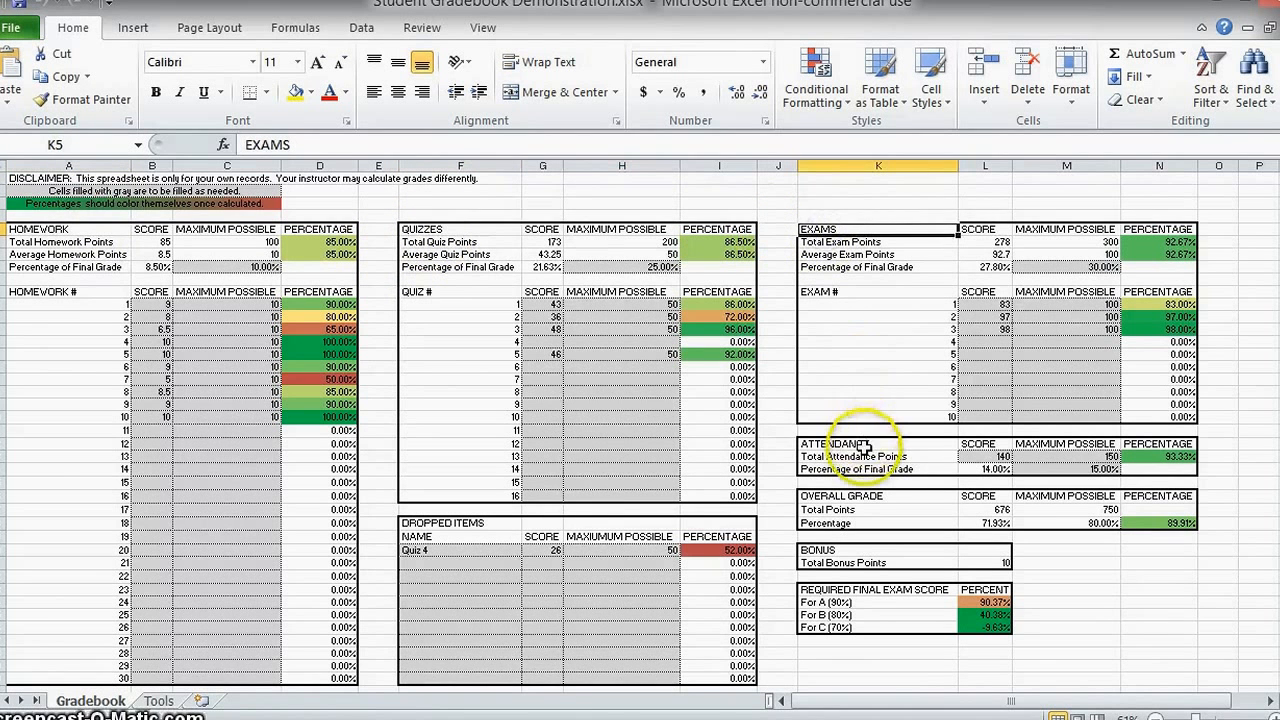
{"action": "left_click", "coordinate": [864, 446]}
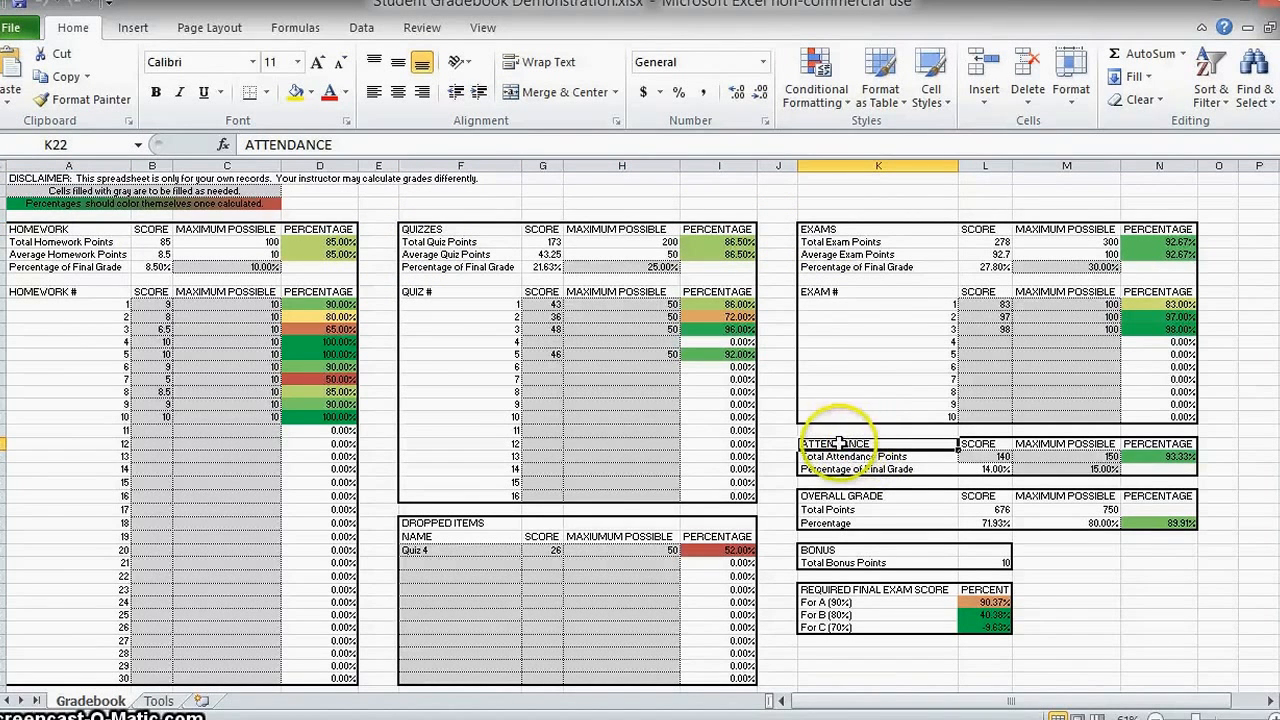
{"action": "left_click", "coordinate": [218, 262]}
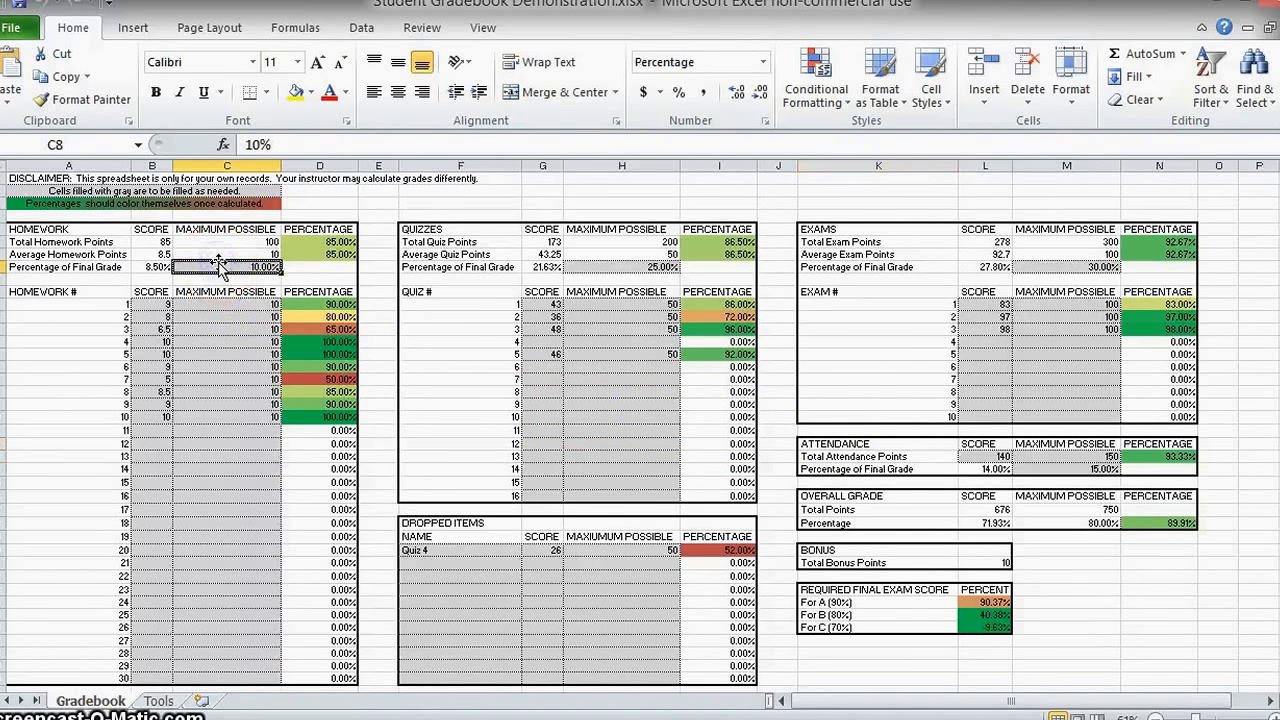
{"action": "left_click", "coordinate": [622, 268]}
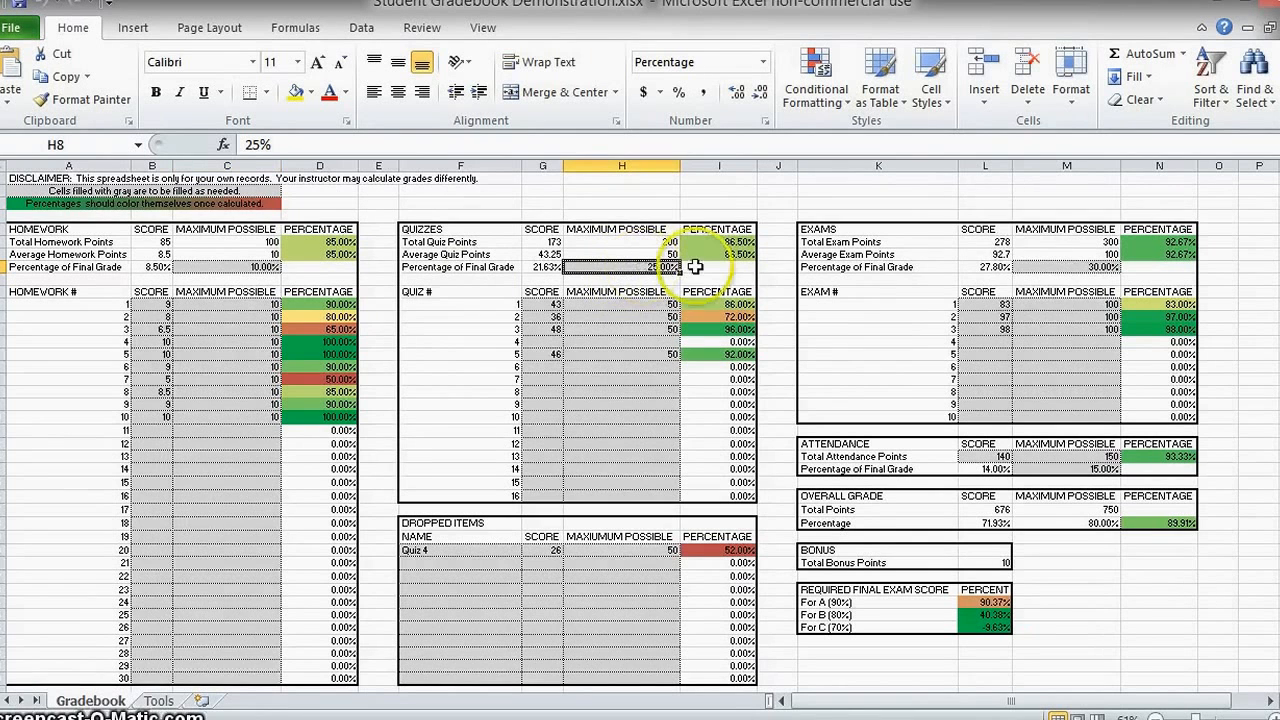
{"action": "left_click", "coordinate": [1041, 265]}
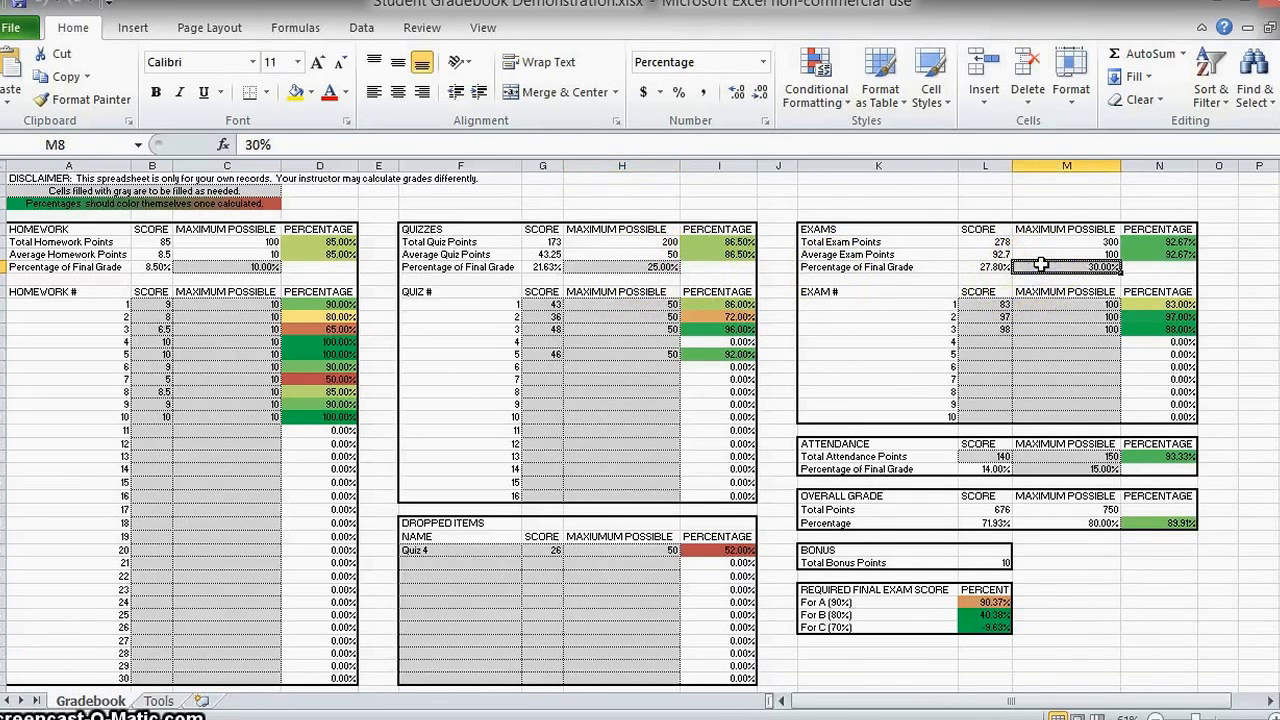
{"action": "left_click", "coordinate": [1055, 469]}
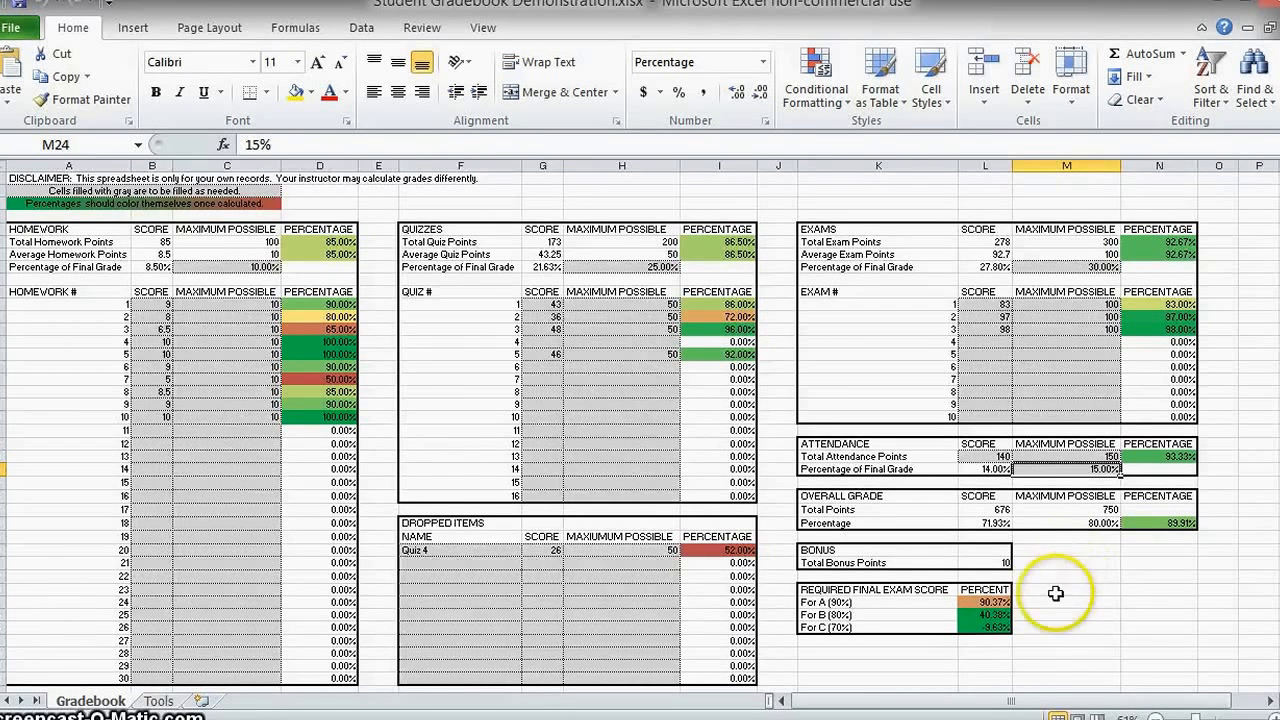
Inspect the required final exam percentages for grades A, B and C
{"action": "left_click", "coordinate": [975, 601]}
{"action": "left_click", "coordinate": [972, 614]}
{"action": "left_click", "coordinate": [970, 628]}
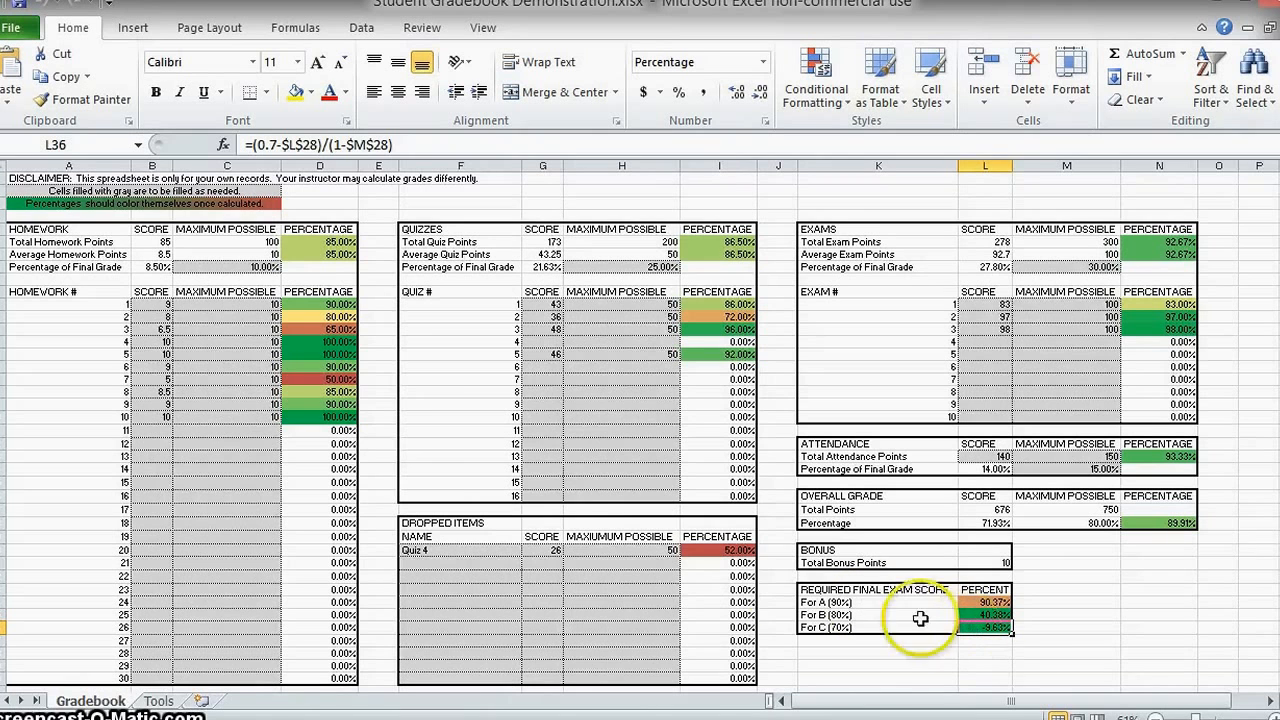
Examine the color-coded homework percentages, the total homework points and the homework share of the final grade
{"action": "left_click", "coordinate": [296, 305]}
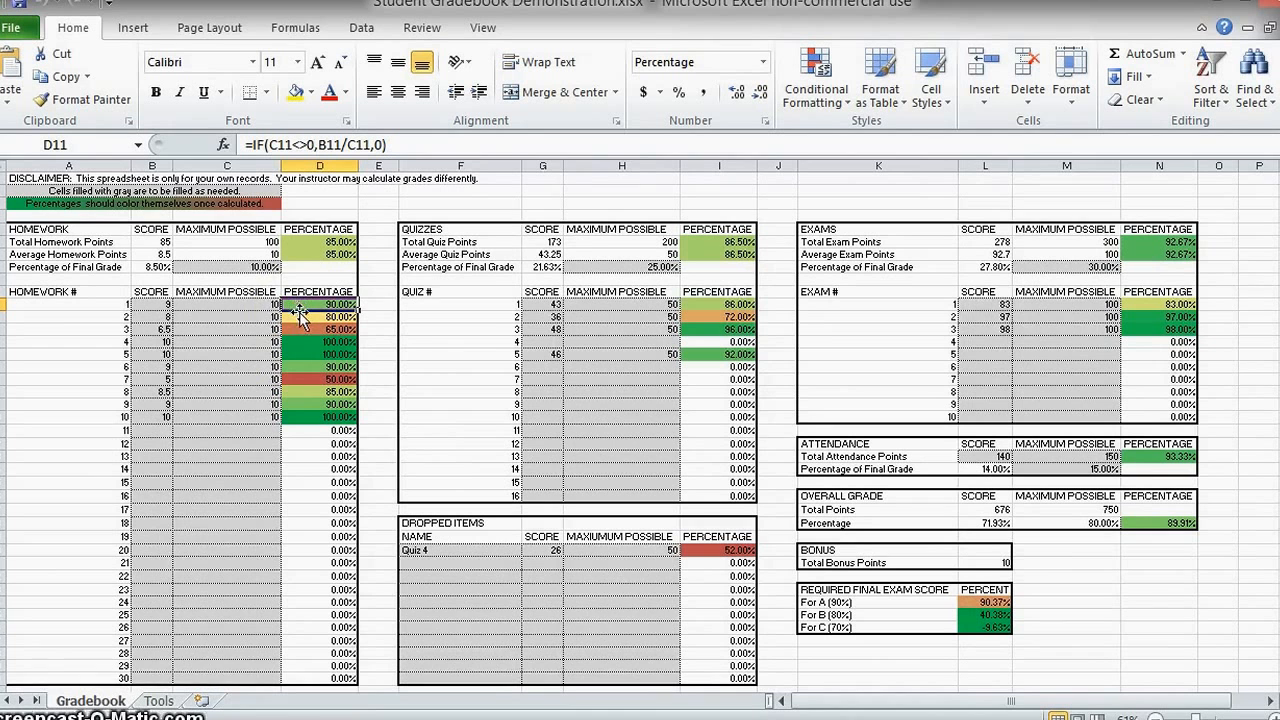
{"action": "left_click", "coordinate": [299, 342]}
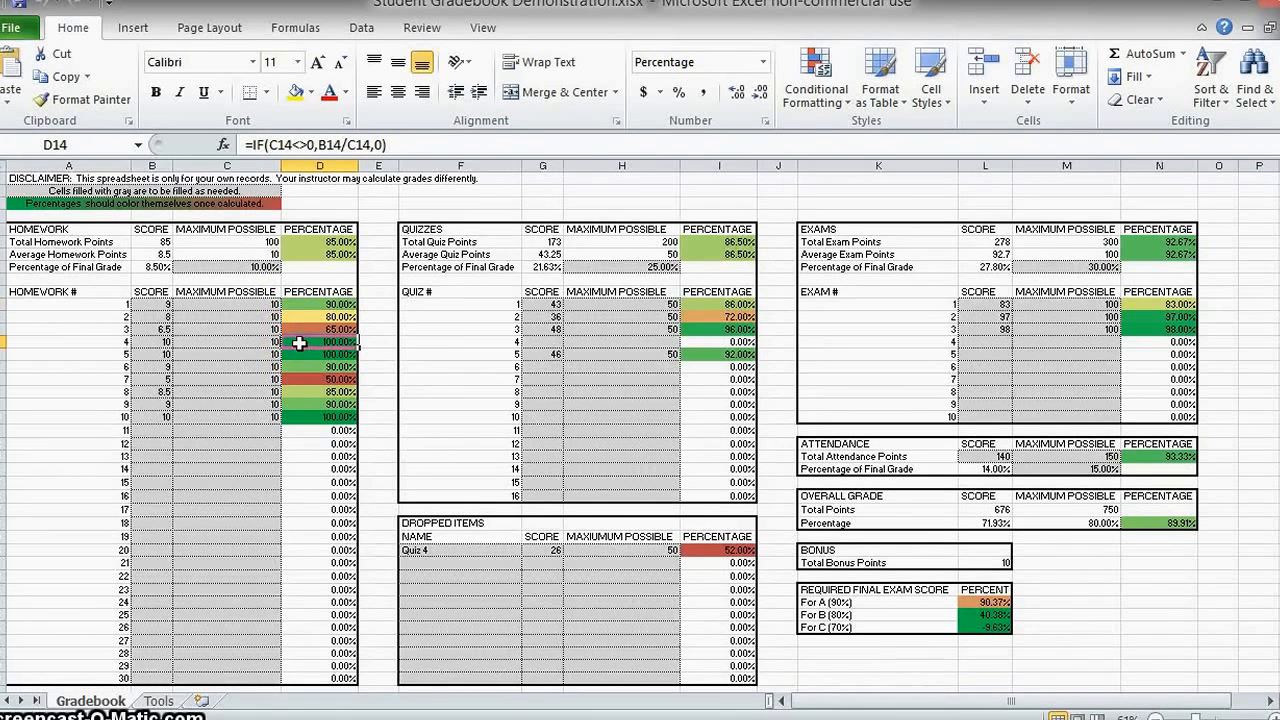
{"action": "left_click", "coordinate": [303, 316]}
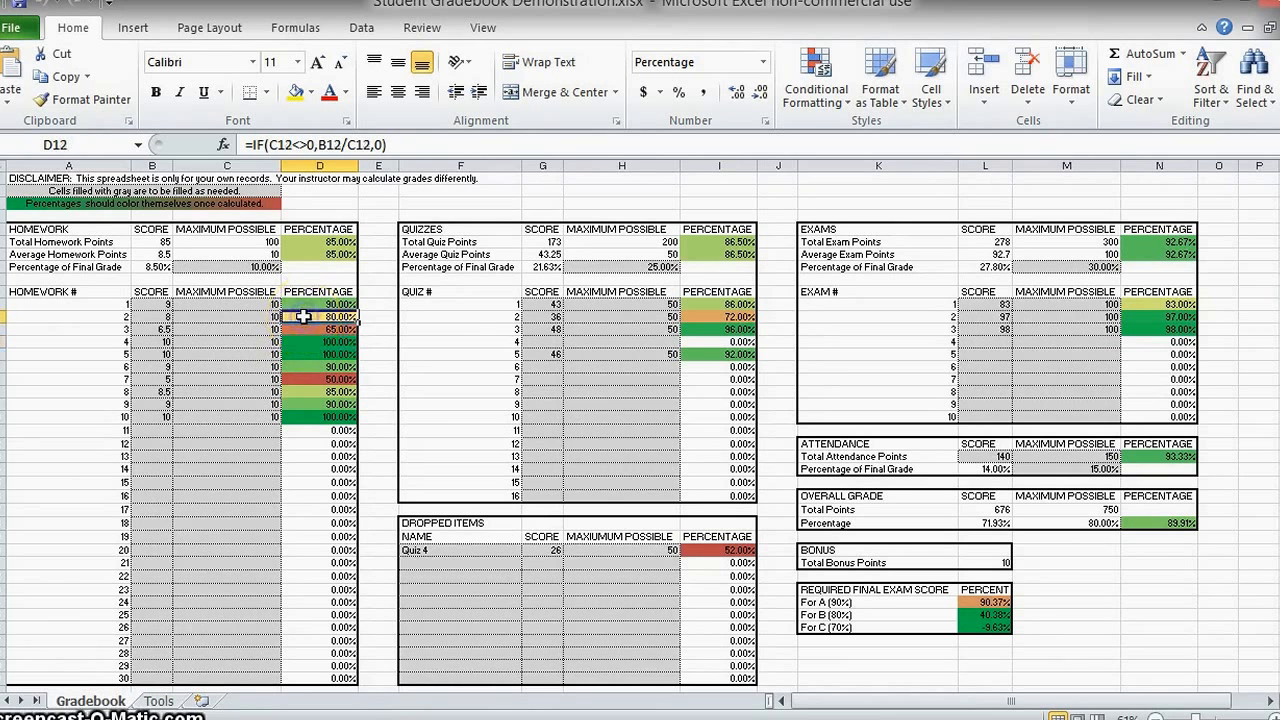
{"action": "left_click", "coordinate": [310, 380]}
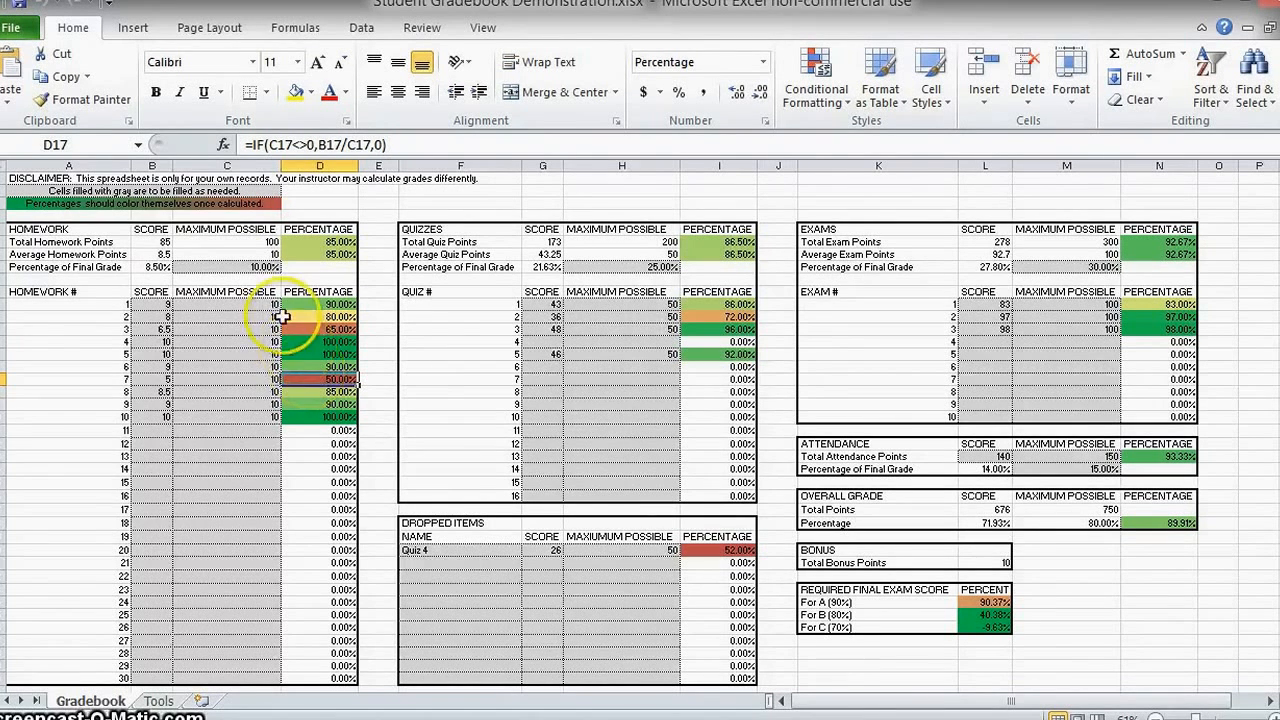
{"action": "left_click", "coordinate": [160, 242]}
{"action": "left_click", "coordinate": [209, 241]}
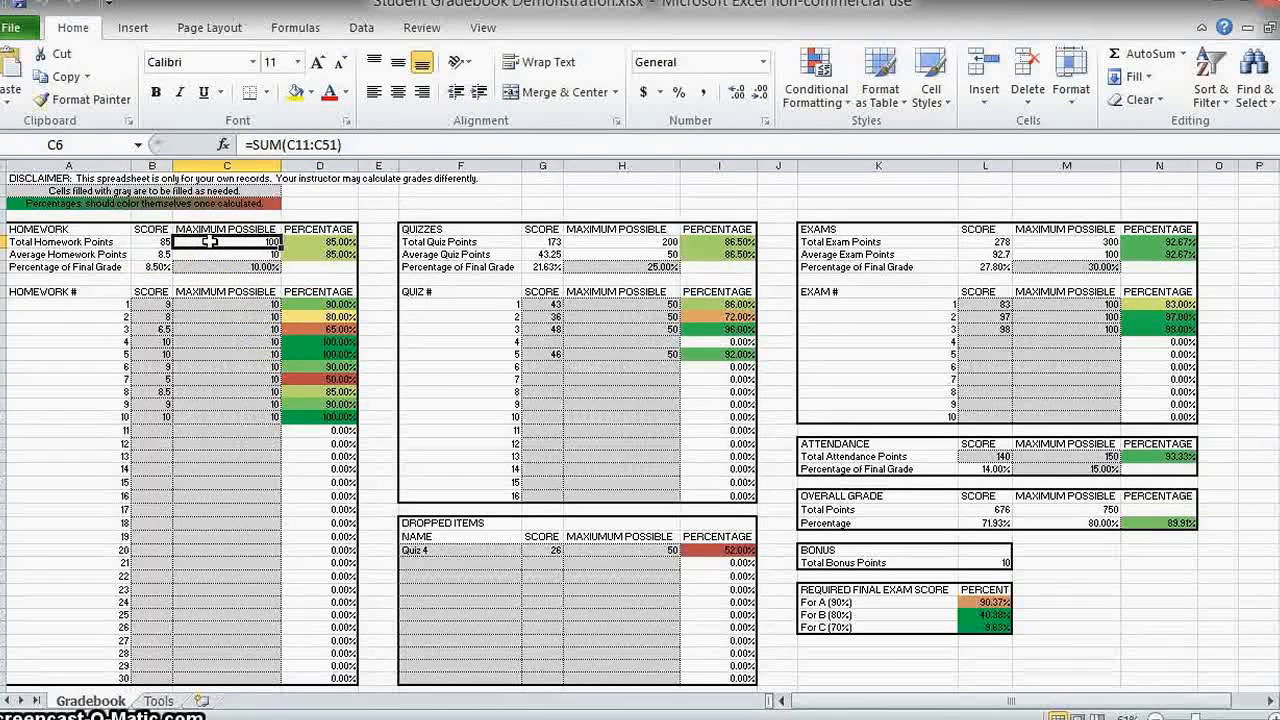
{"action": "left_click", "coordinate": [300, 242]}
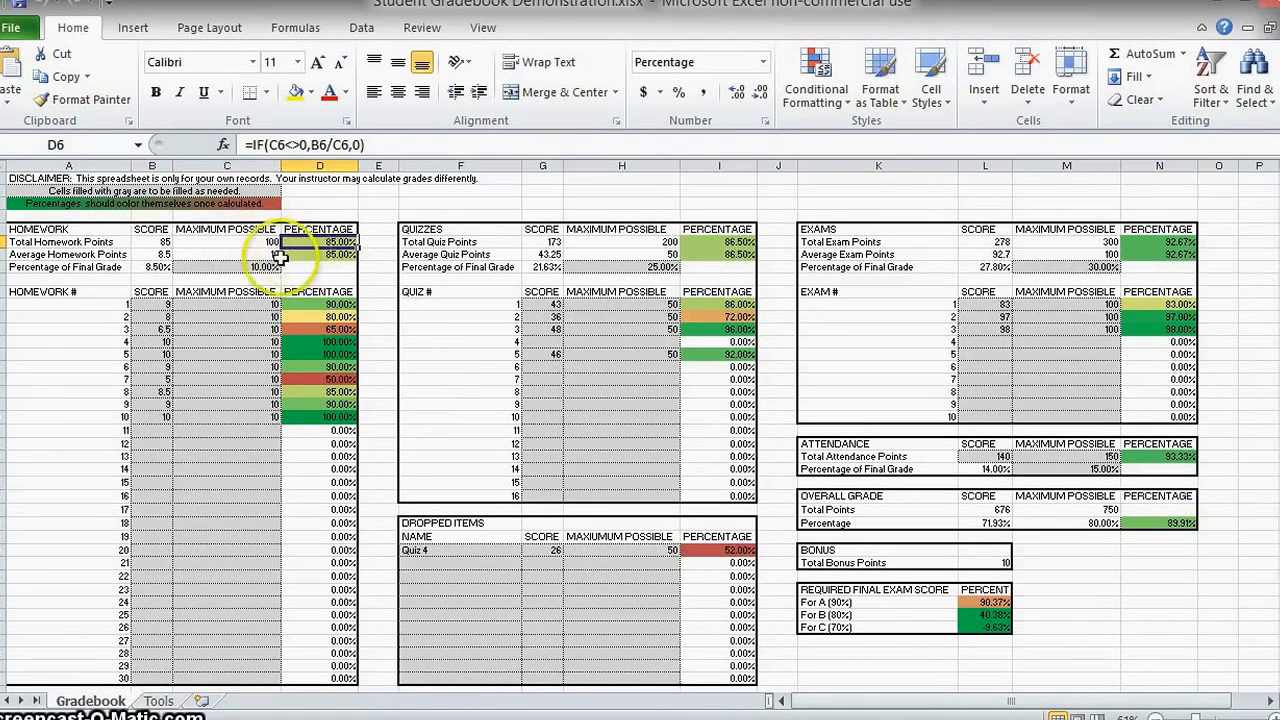
{"action": "left_click", "coordinate": [152, 267]}
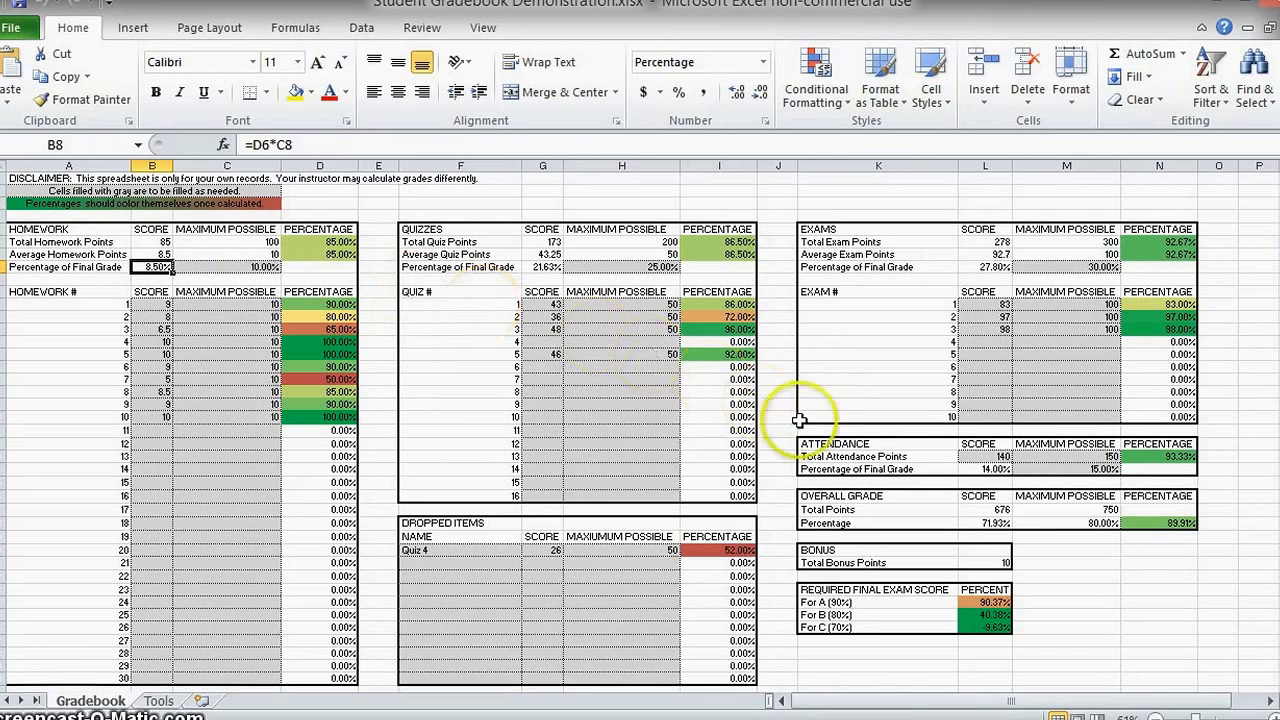
Check the overall grade percentage and the total bonus points cell
{"action": "left_click", "coordinate": [1141, 536]}
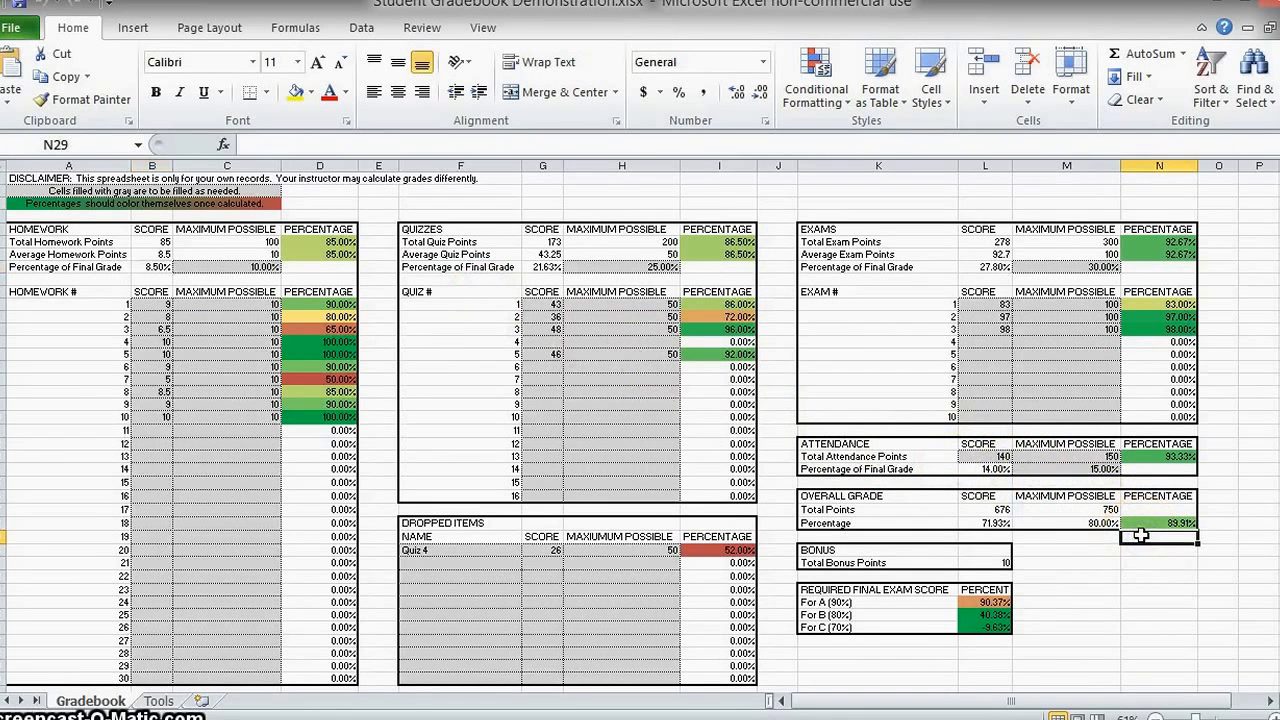
{"action": "left_click", "coordinate": [1143, 522]}
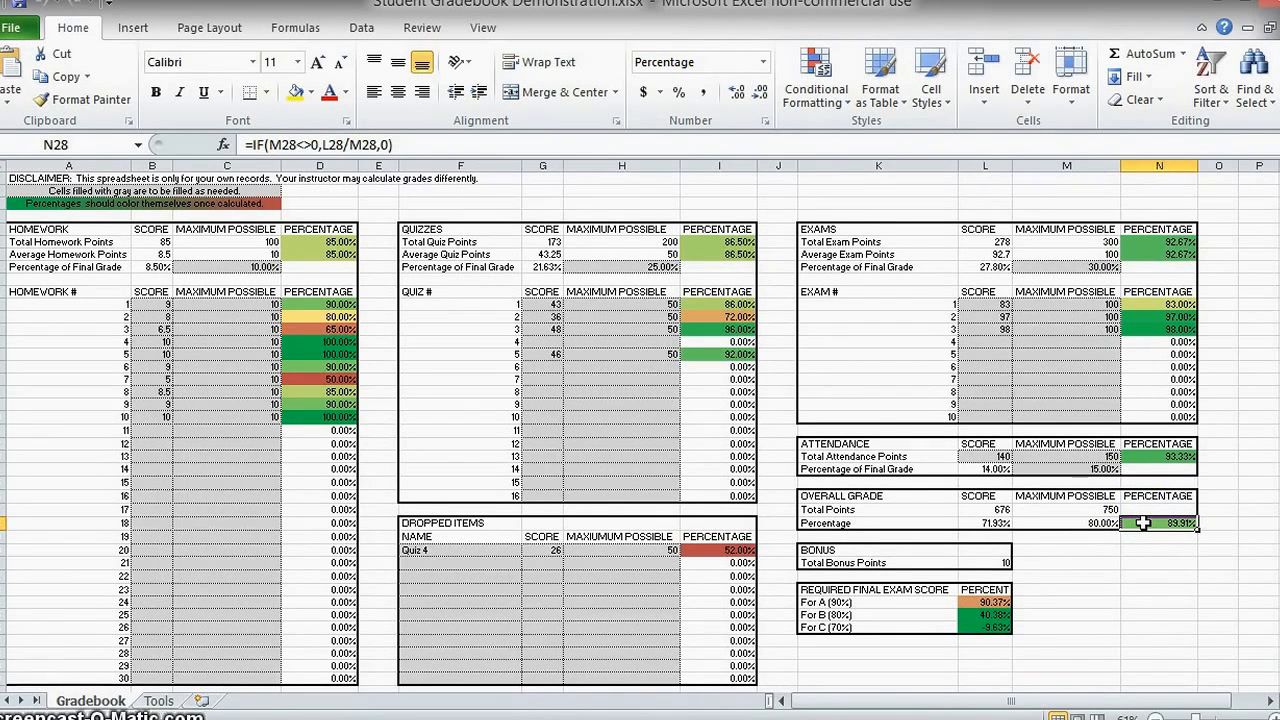
{"action": "left_click", "coordinate": [979, 562]}
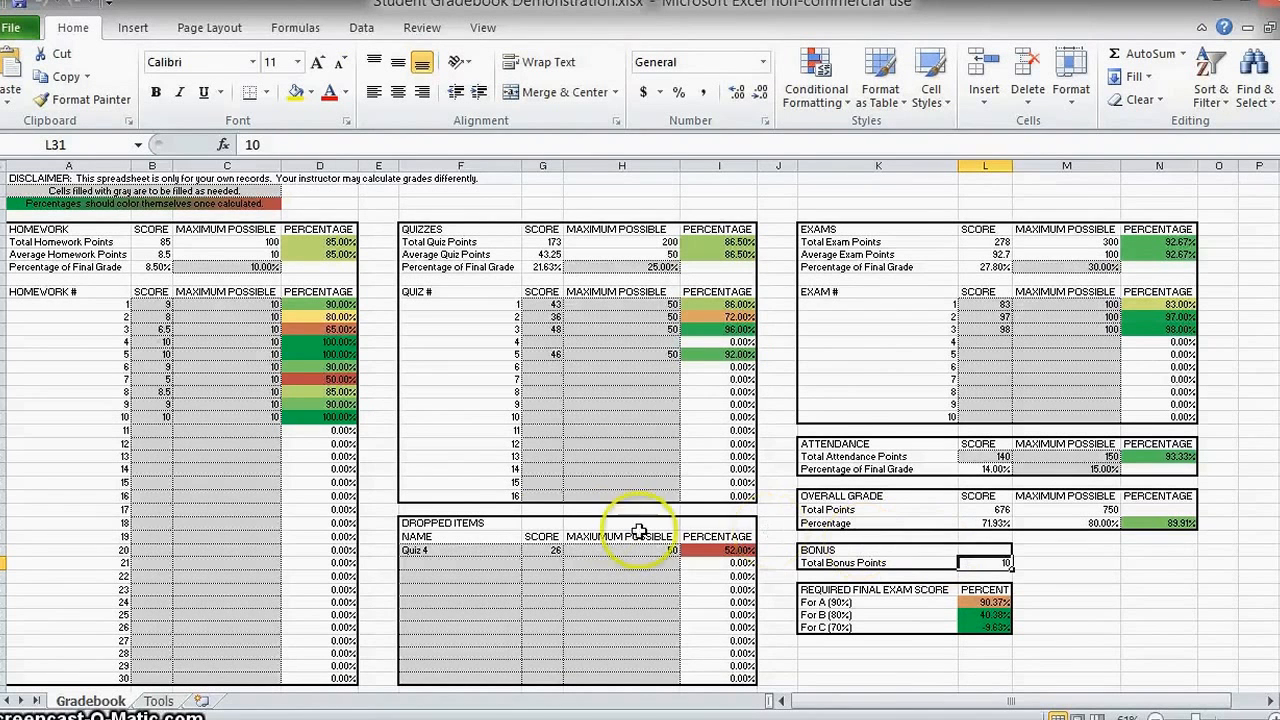
Review the Dropped Items section with its Quiz 4 entry and the blank Quiz 4 score and maximum cells
{"action": "left_click", "coordinate": [495, 524]}
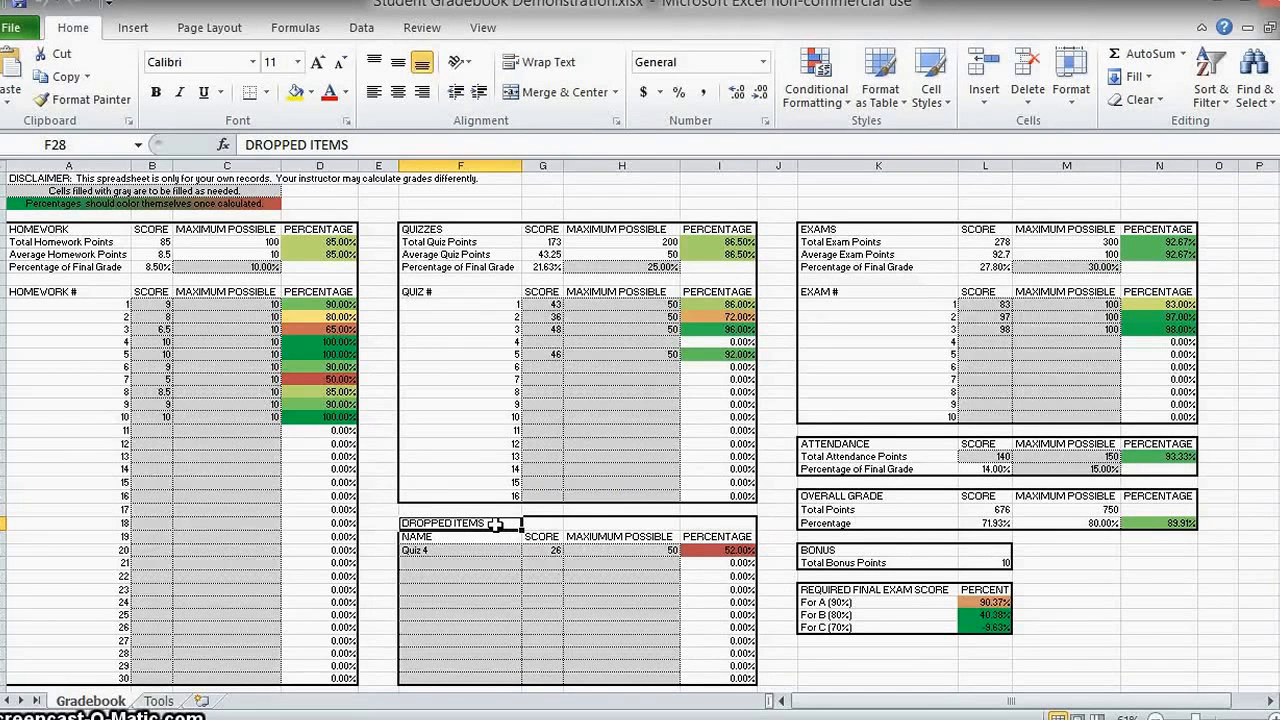
{"action": "left_click", "coordinate": [476, 551]}
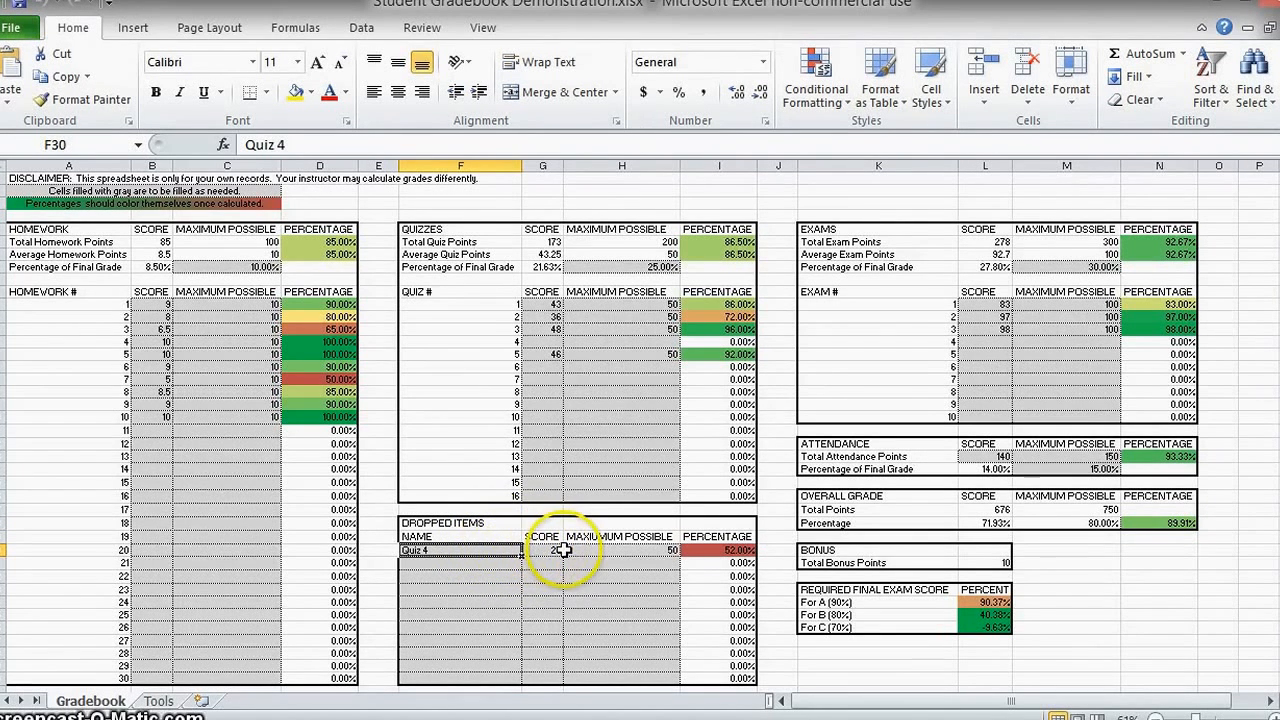
{"action": "left_click", "coordinate": [545, 341]}
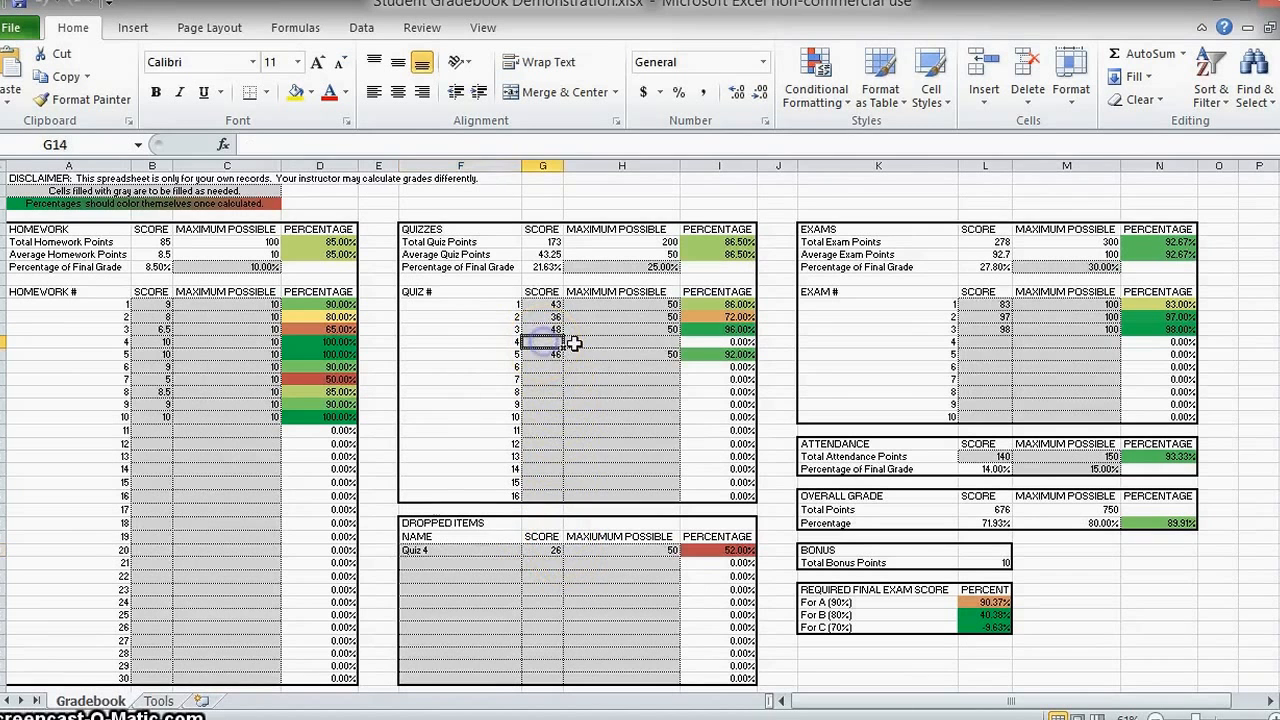
{"action": "left_click", "coordinate": [612, 344]}
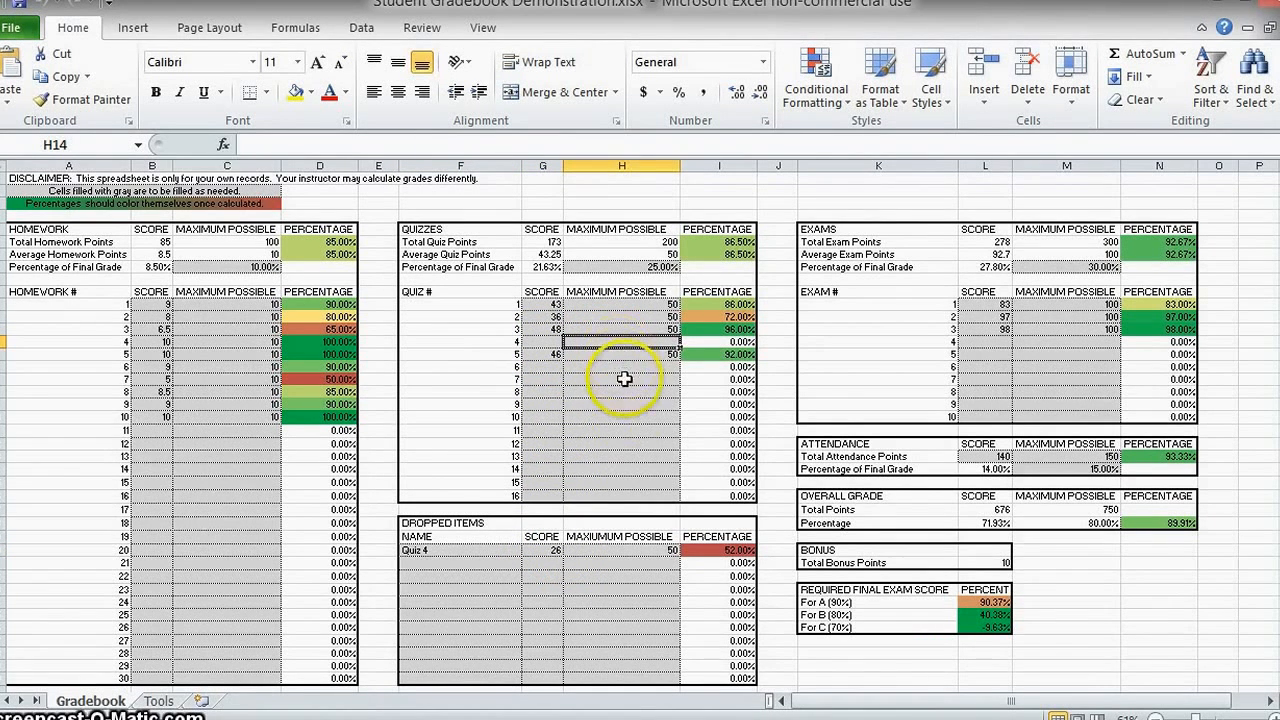
Examine the Required Final Exam Score section and the formulas behind its A, B and C percentages
{"action": "left_click", "coordinate": [901, 591]}
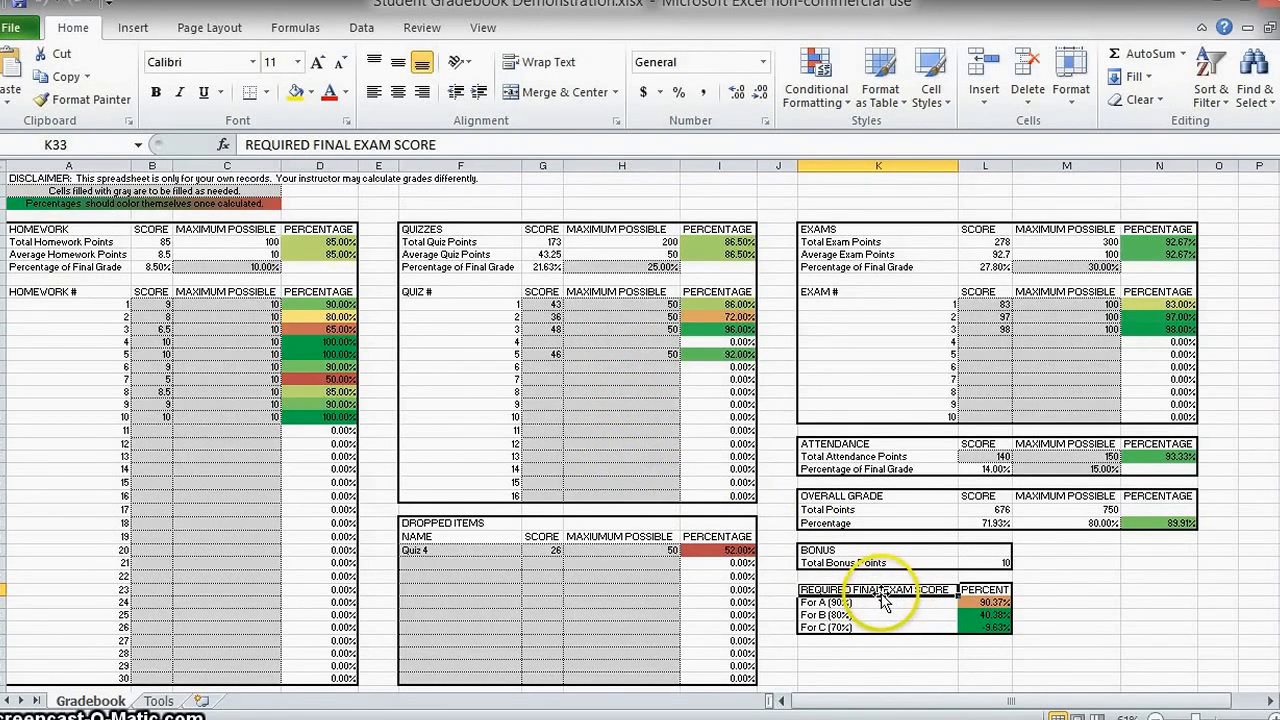
{"action": "left_click", "coordinate": [980, 604]}
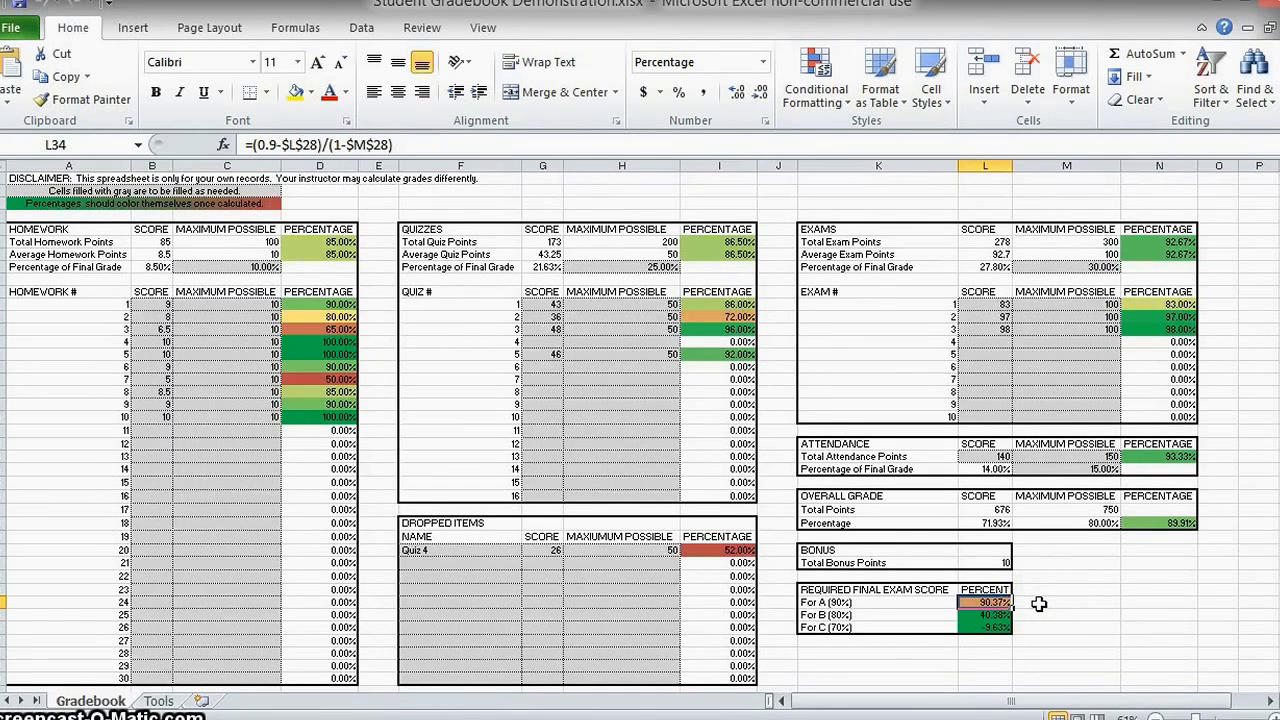
{"action": "left_click", "coordinate": [970, 617]}
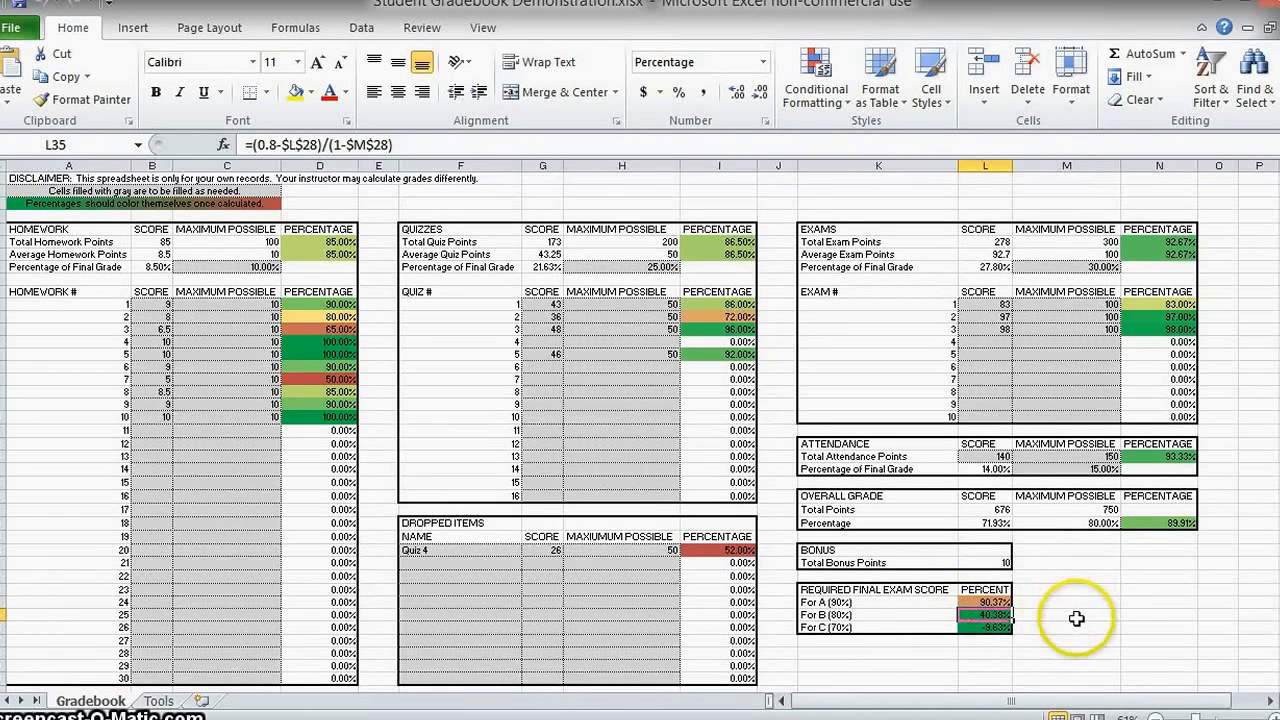
{"action": "left_click", "coordinate": [970, 626]}
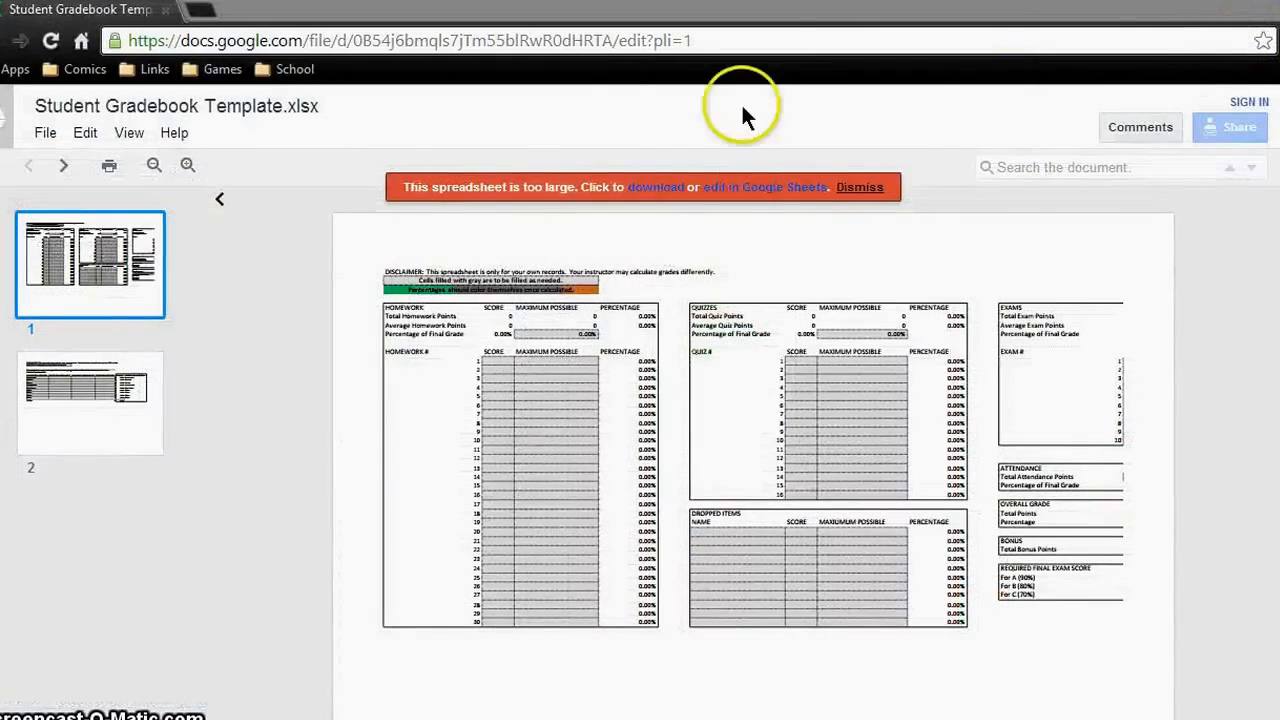
Download Student Gradebook Template.xlsx from the Google Docs viewer
{"action": "left_click", "coordinate": [305, 248]}
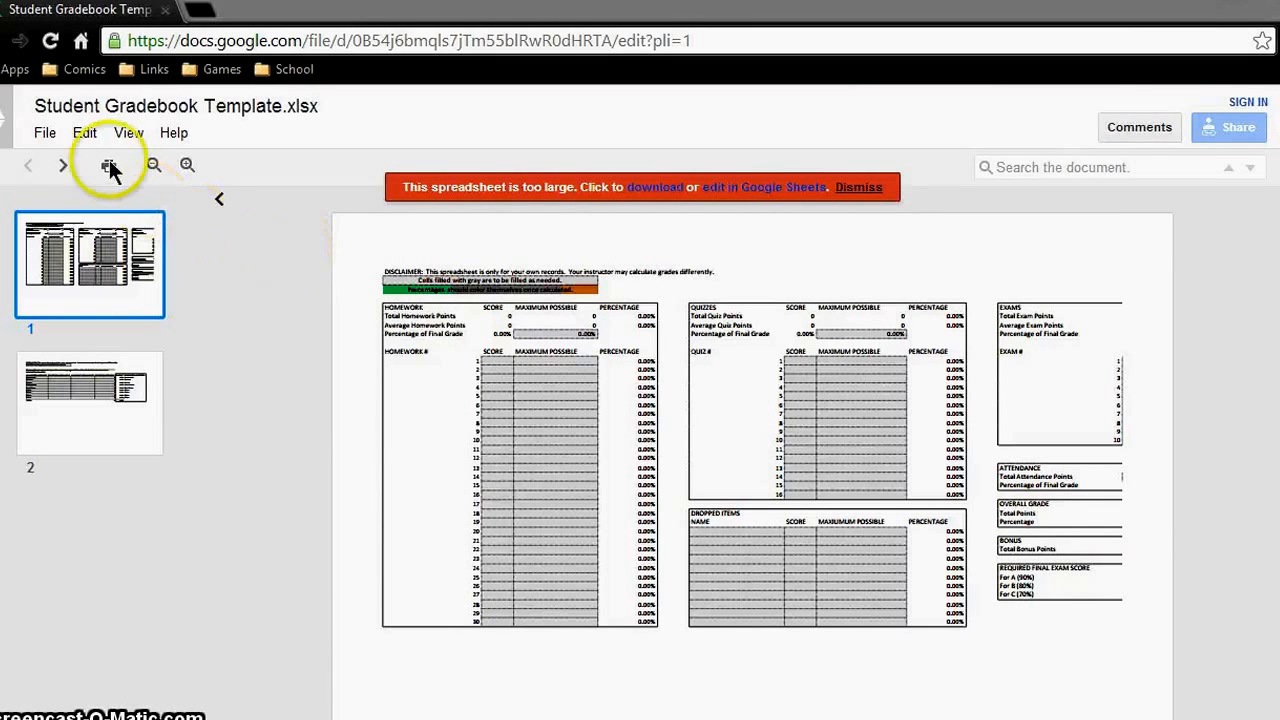
{"action": "left_click", "coordinate": [40, 136]}
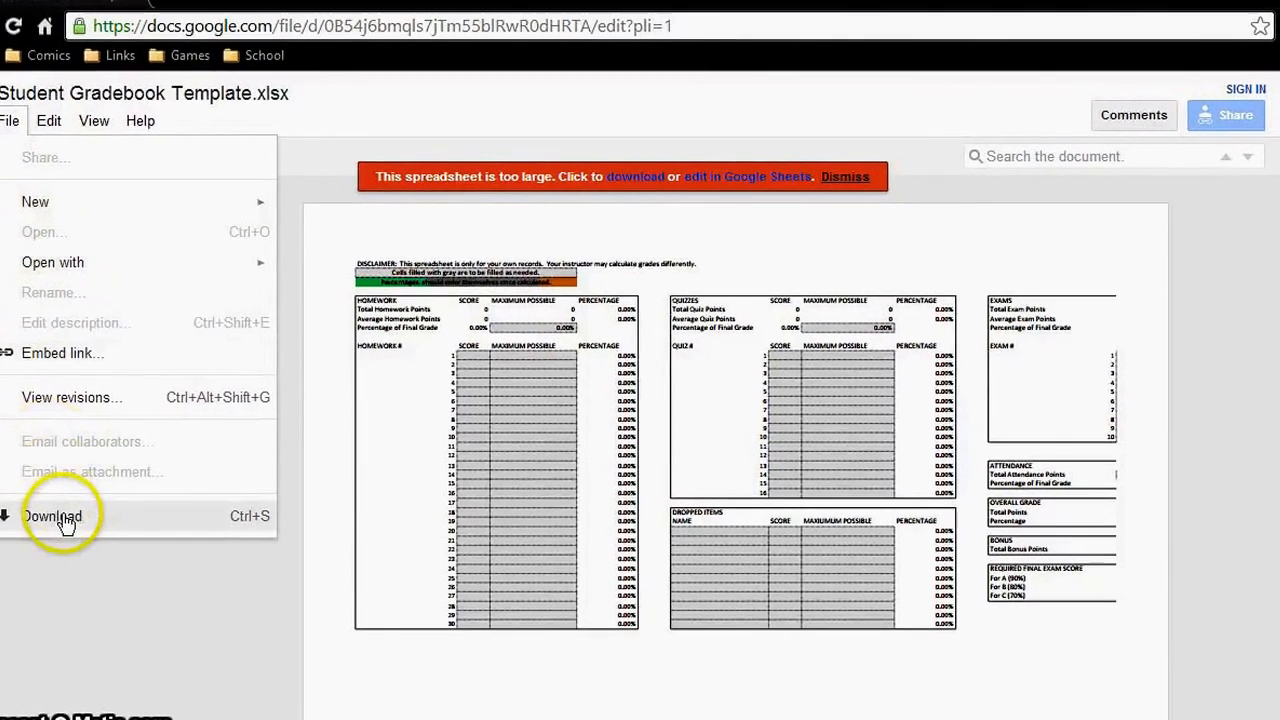
{"action": "left_click", "coordinate": [60, 518]}
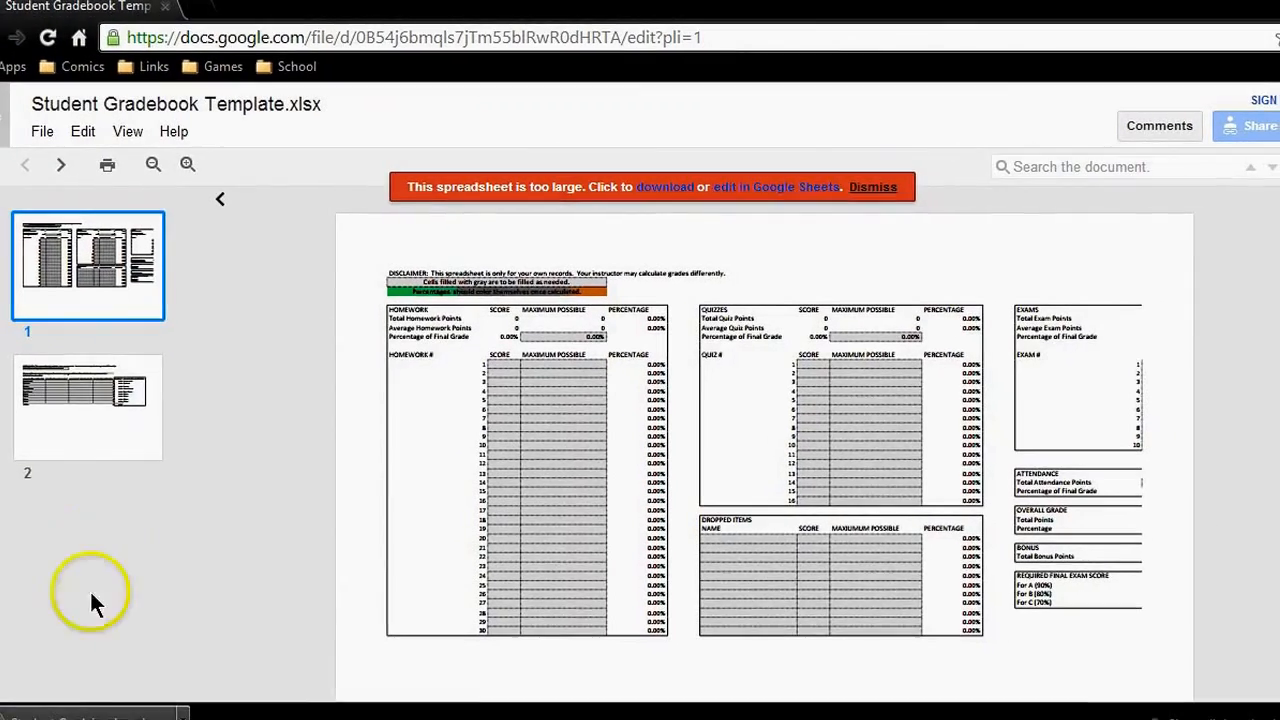
Open the downloaded Student Gradebook Template.xlsx in Excel and enable editing
{"action": "left_click", "coordinate": [68, 708]}
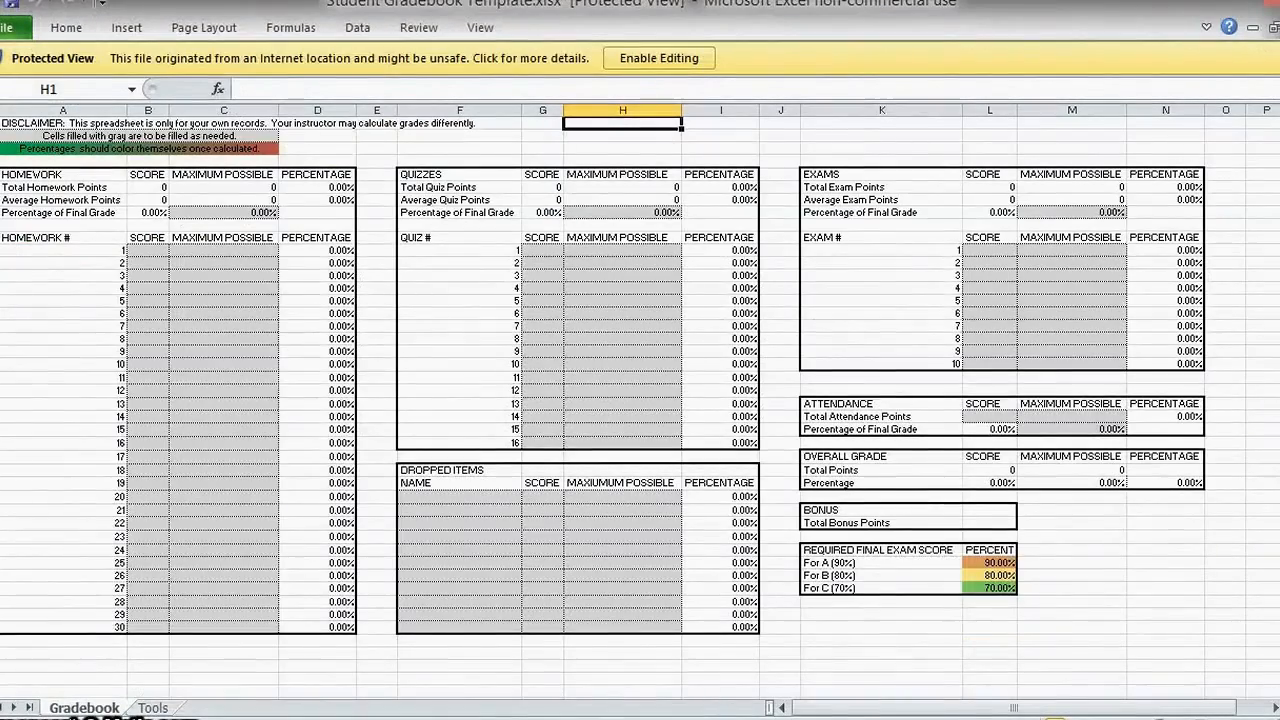
{"action": "left_click", "coordinate": [659, 58]}
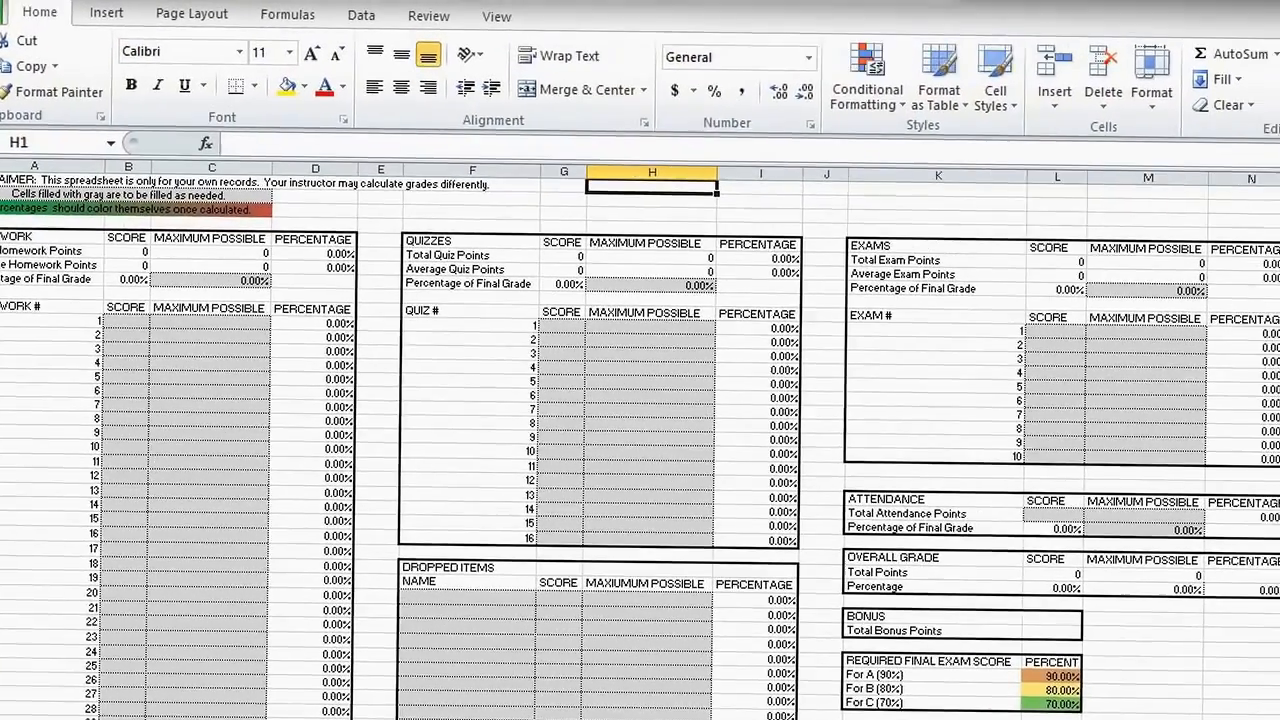
Start saving a copy of the workbook and go to the Chemistry I folder inside School
{"action": "left_click", "coordinate": [3, 13]}
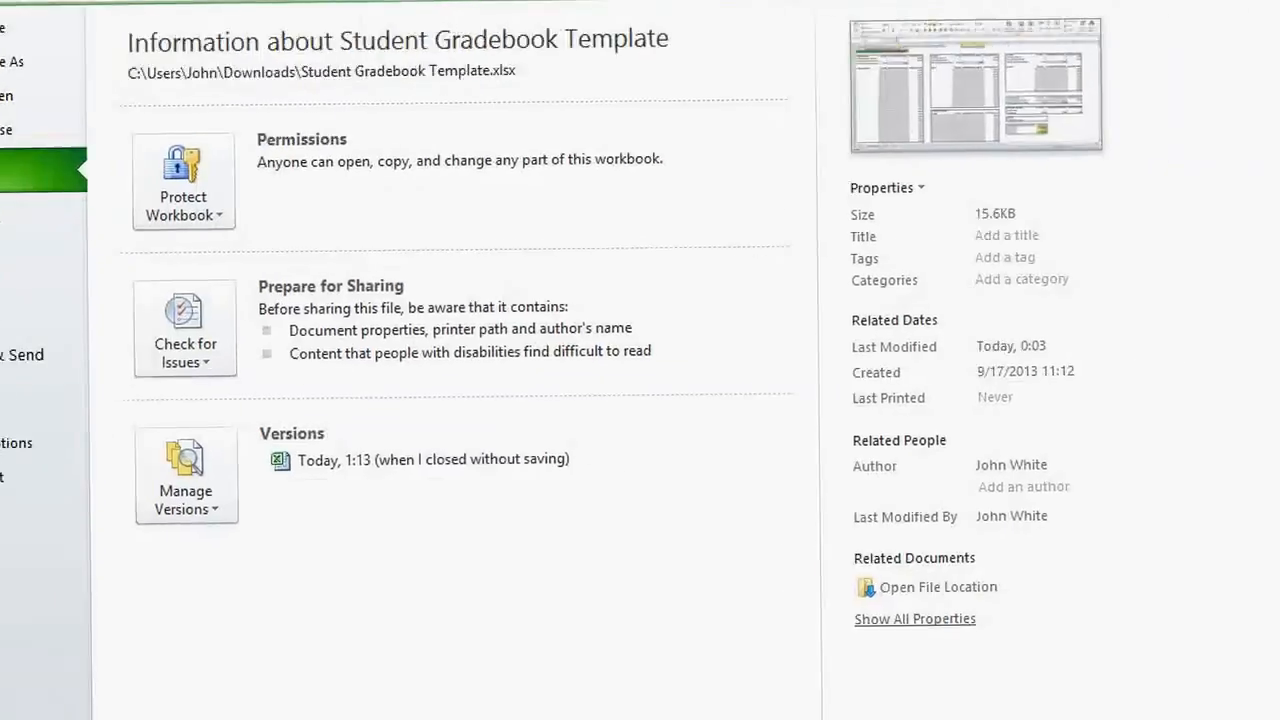
{"action": "left_click", "coordinate": [26, 68]}
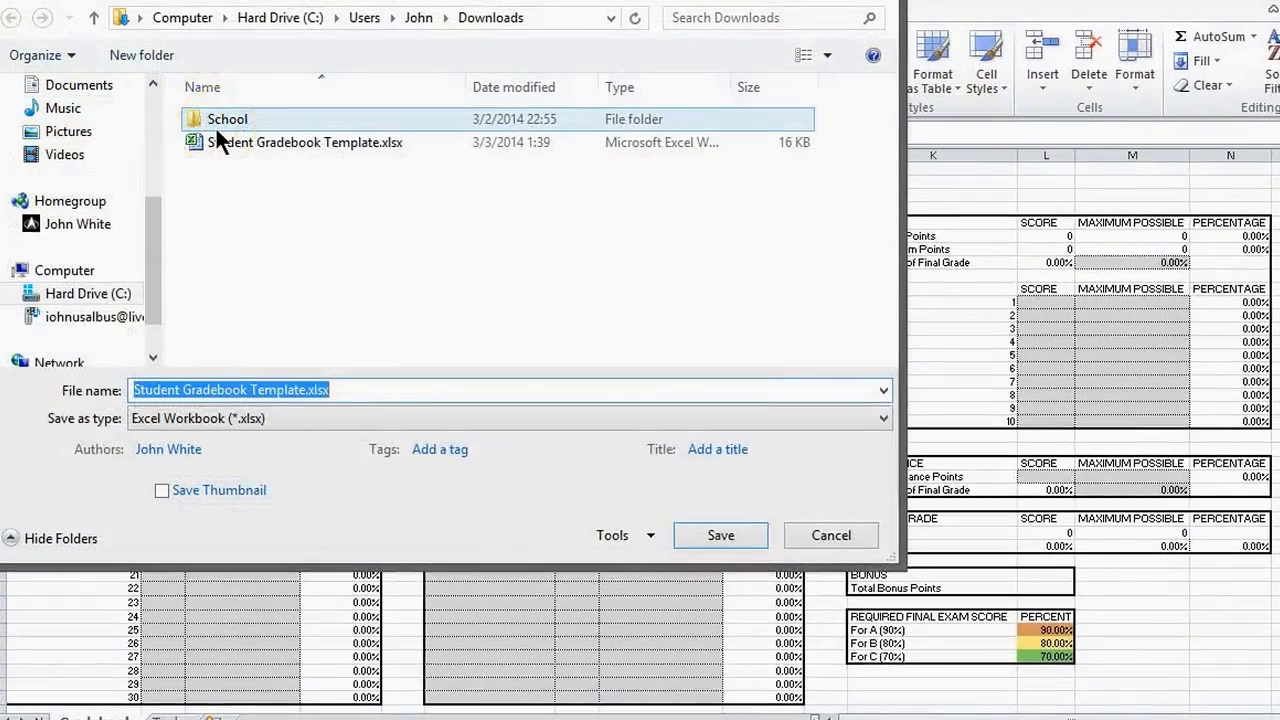
{"action": "left_click", "coordinate": [220, 122]}
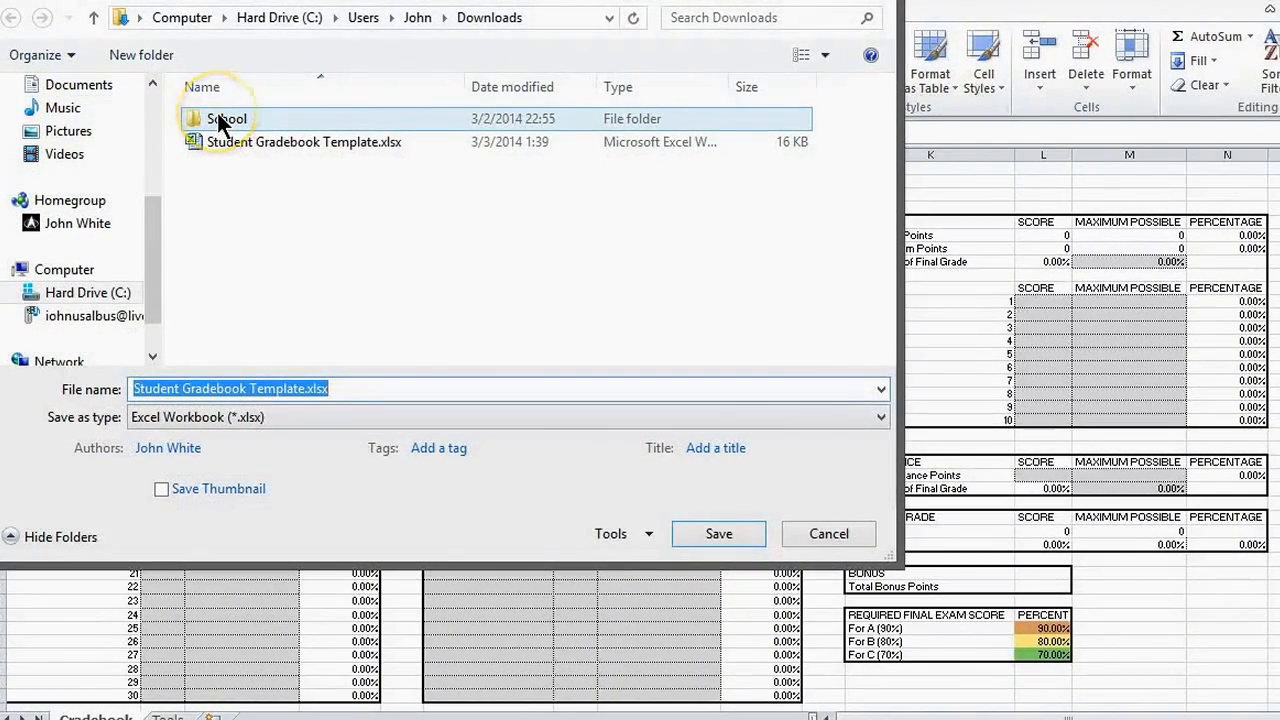
{"action": "double_click", "coordinate": [220, 122]}
{"action": "left_click", "coordinate": [232, 166]}
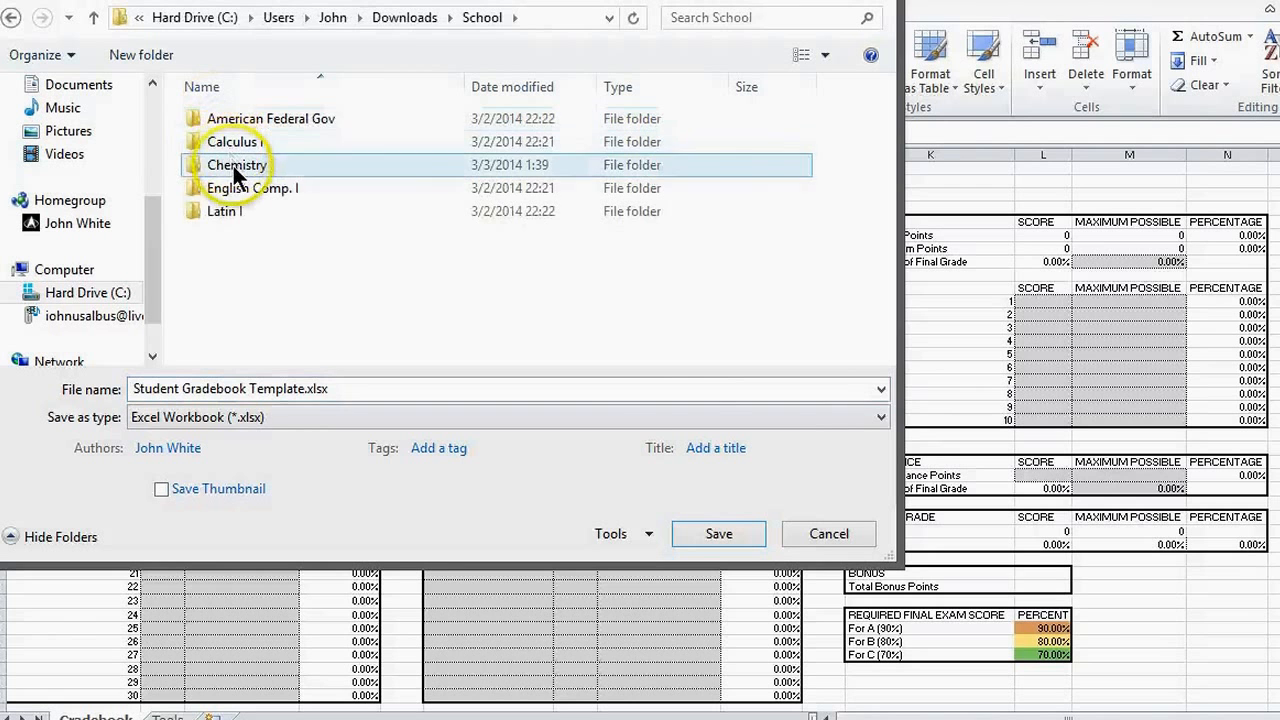
{"action": "double_click", "coordinate": [240, 168]}
Name the copy Student Gradebook for Chemistry I and save it as an Excel workbook
{"action": "left_click", "coordinate": [281, 390]}
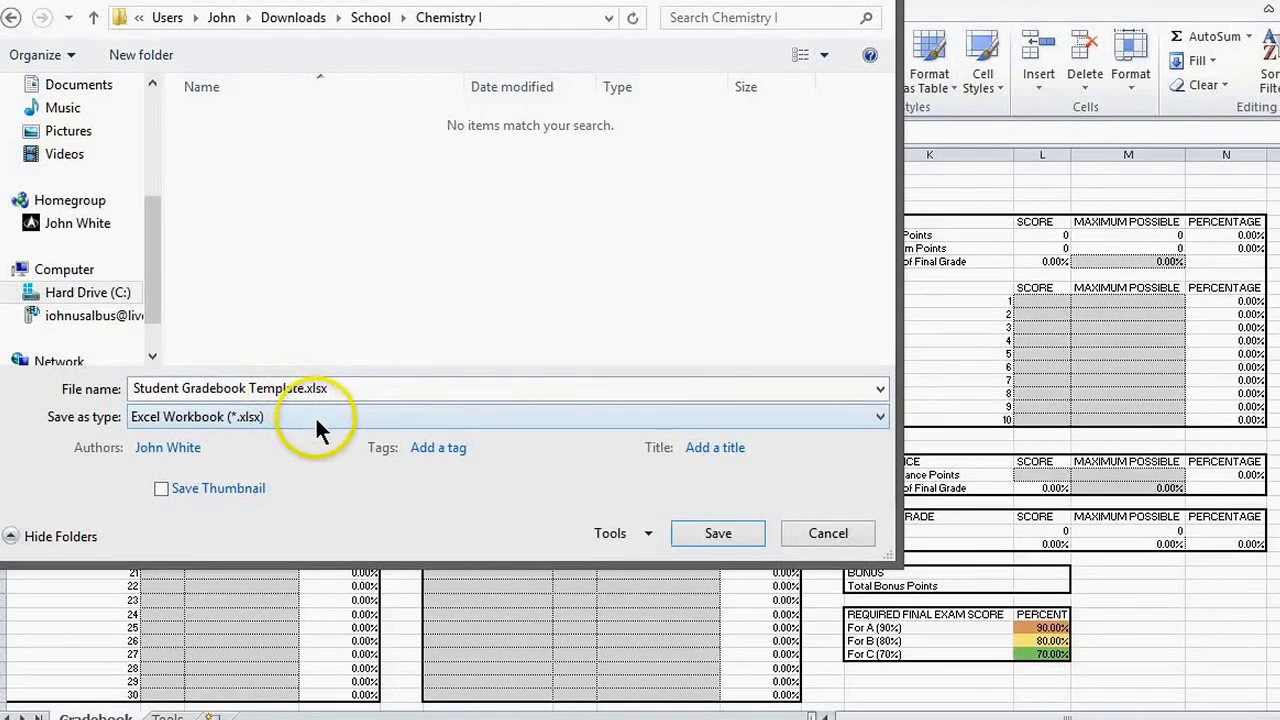
{"action": "left_click", "coordinate": [303, 387]}
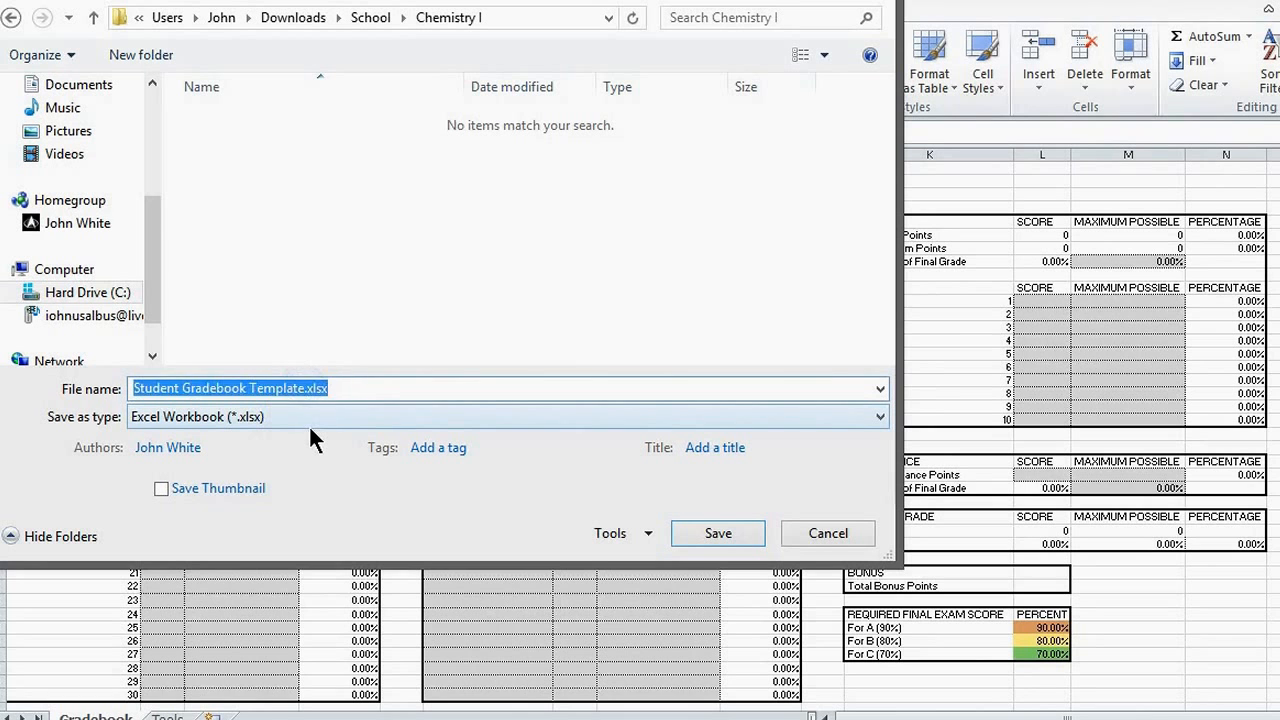
{"action": "key", "text": "Left"}
{"action": "key", "text": "Left"}
{"action": "key", "text": "BackSpace"}
{"action": "key", "text": "BackSpace"}
{"action": "key", "text": "BackSpace"}
{"action": "key", "text": "BackSpace"}
{"action": "key", "text": "BackSpace"}
{"action": "key", "text": "BackSpace"}
{"action": "key", "text": "BackSpace"}
{"action": "key", "text": "BackSpace"}
{"action": "key", "text": "BackSpace"}
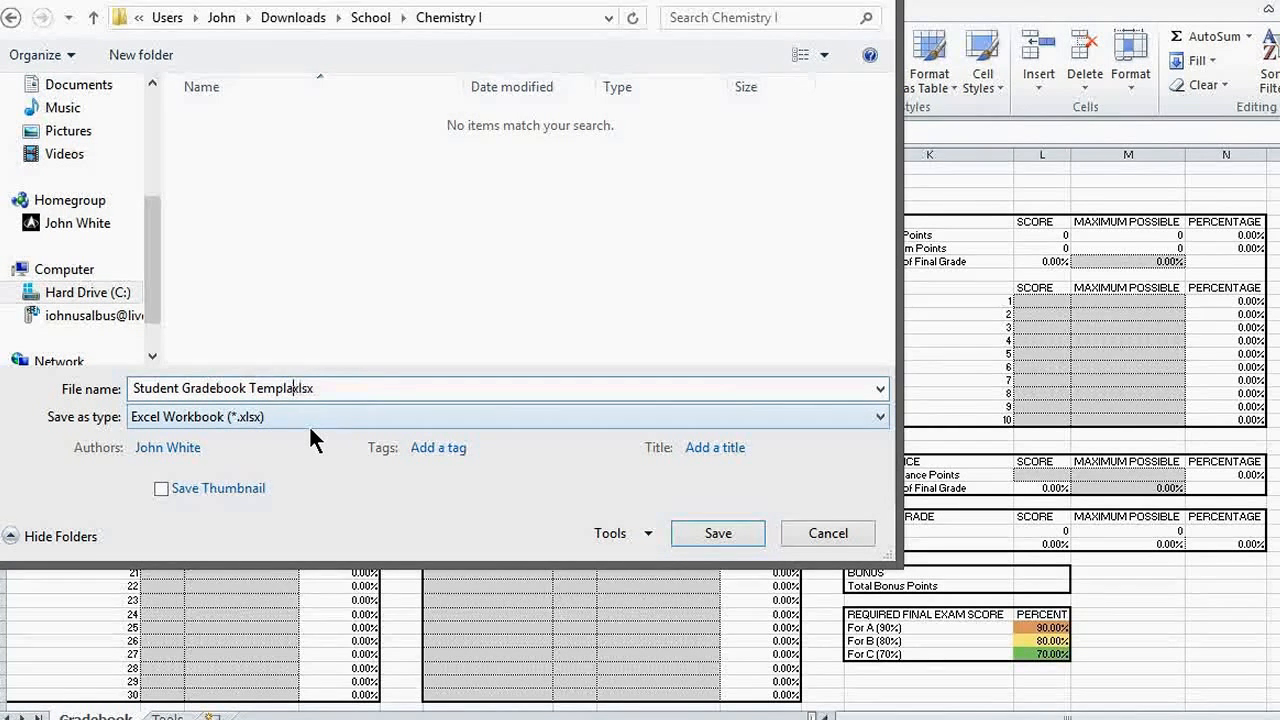
{"action": "key", "text": "BackSpace"}
{"action": "type", "text": "for C"}
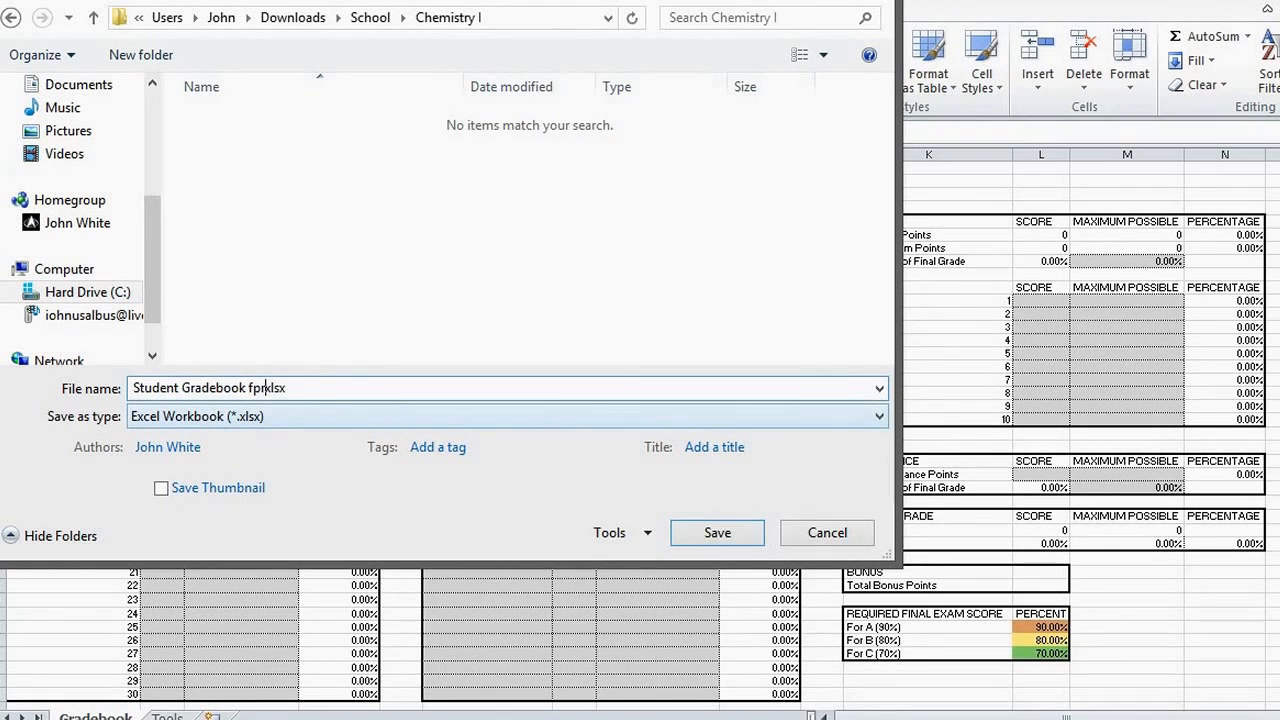
{"action": "type", "text": "hemistry I"}
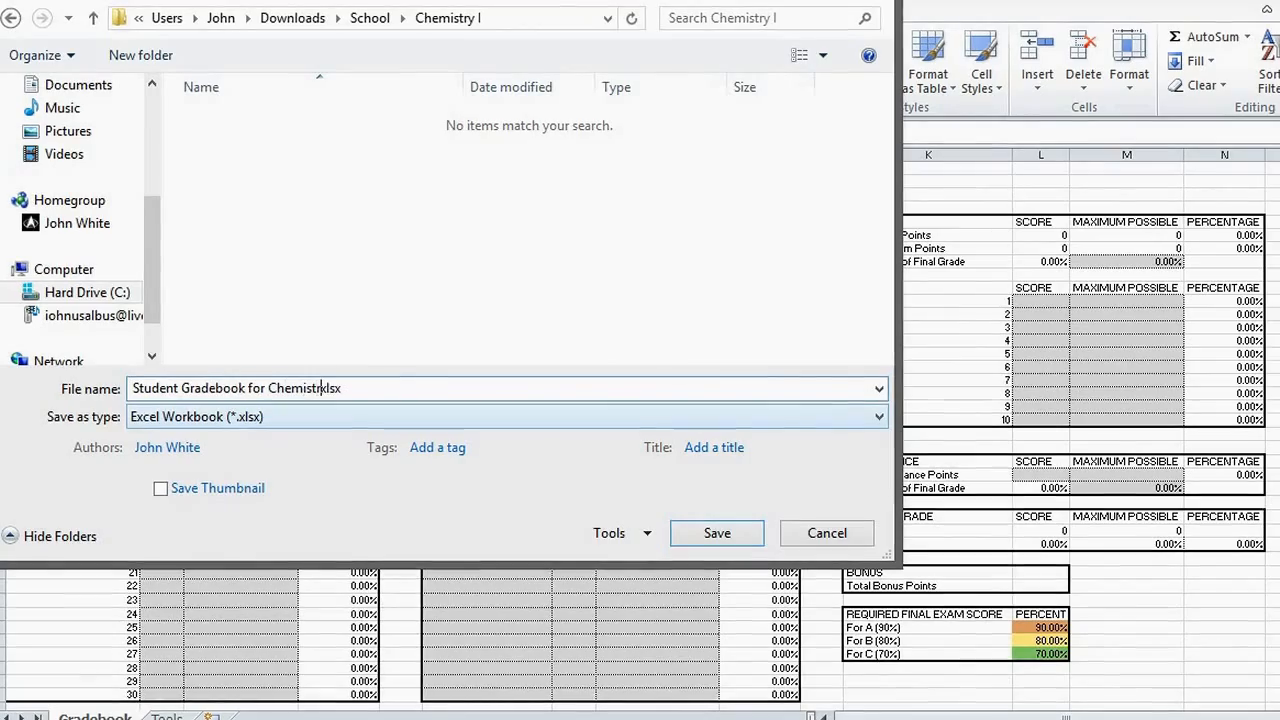
{"action": "key", "text": "Return"}
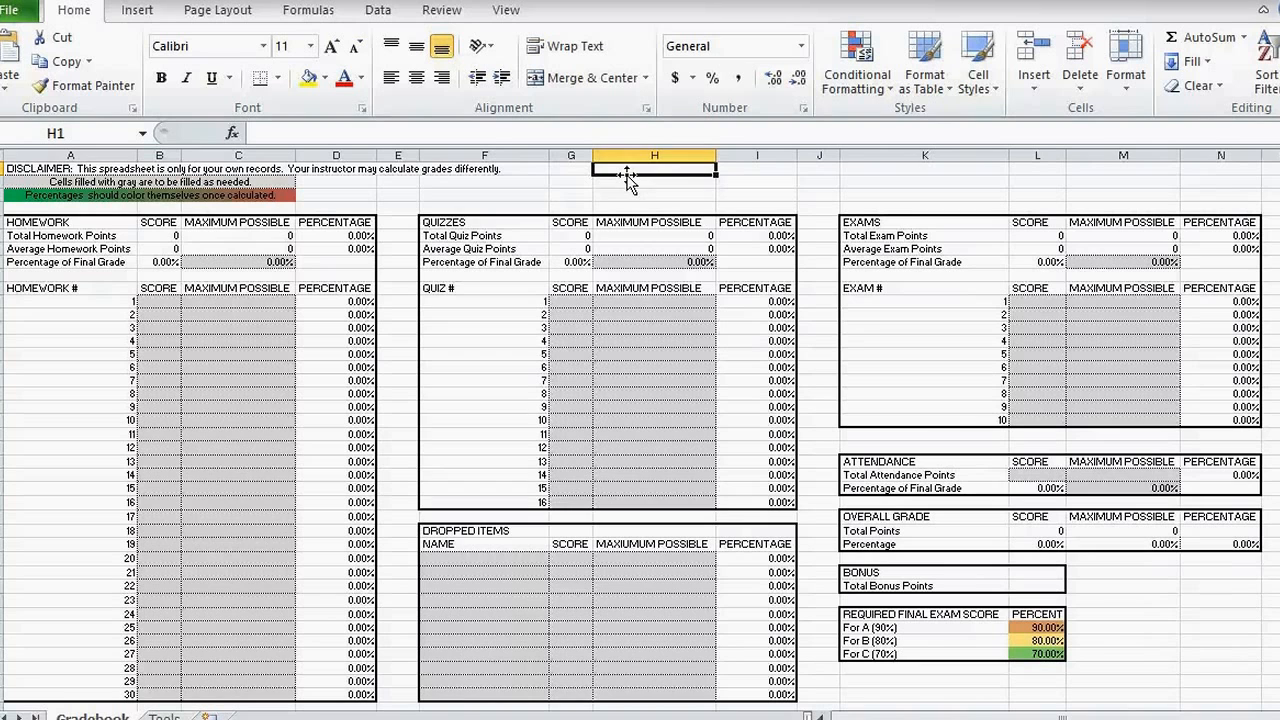
Review the Homework, Quizzes, Exams and Attendance category headings on the Gradebook sheet
{"action": "left_click", "coordinate": [100, 222]}
{"action": "left_click", "coordinate": [472, 222]}
{"action": "left_click", "coordinate": [858, 222]}
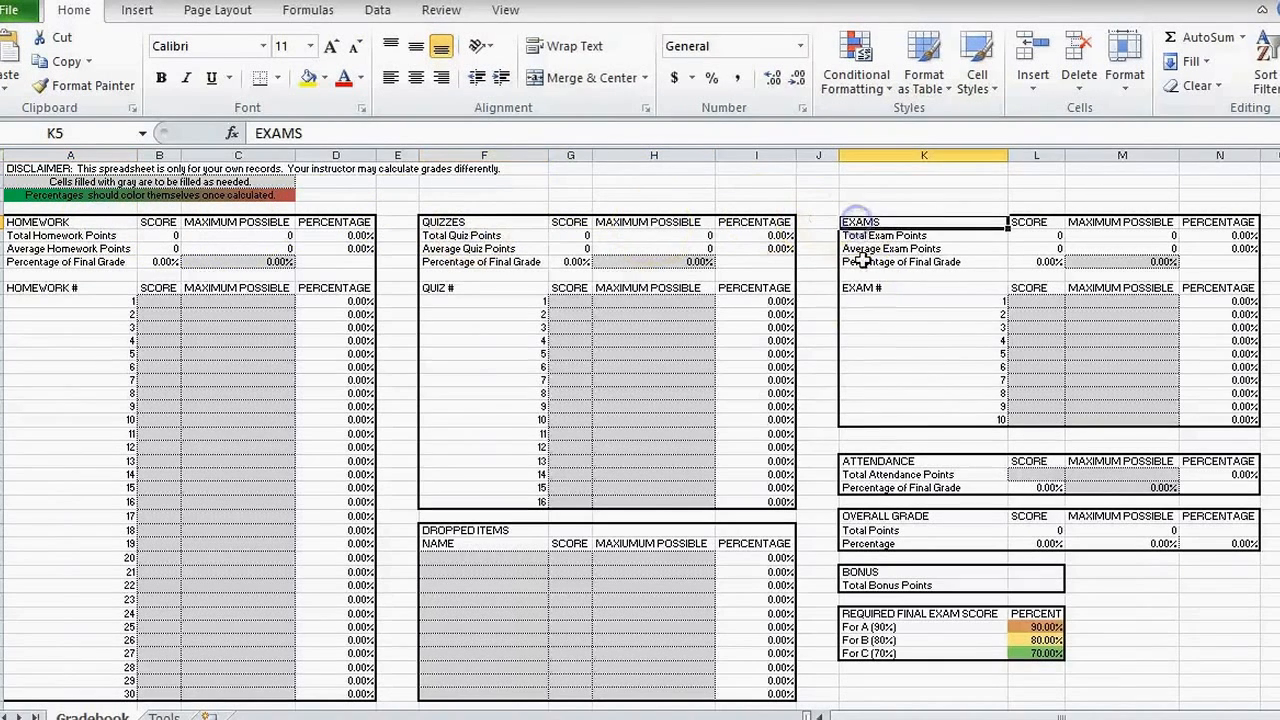
{"action": "left_click", "coordinate": [890, 461]}
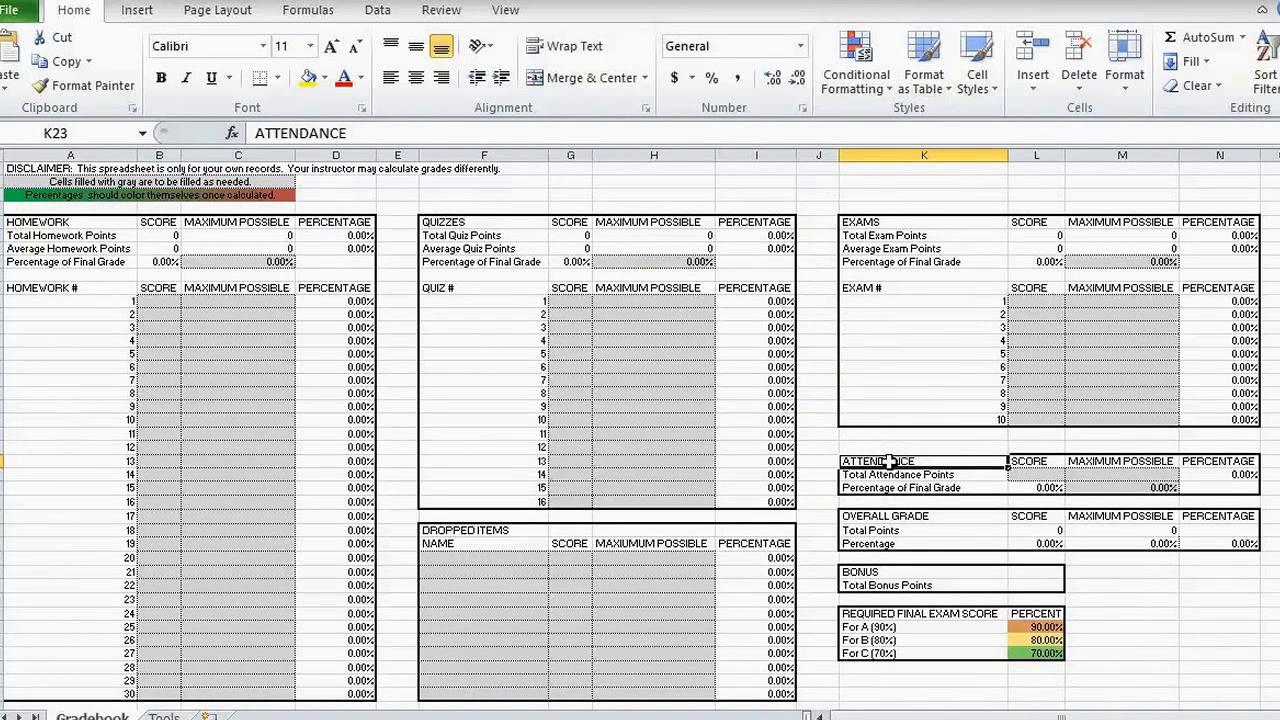
{"action": "left_click", "coordinate": [652, 170]}
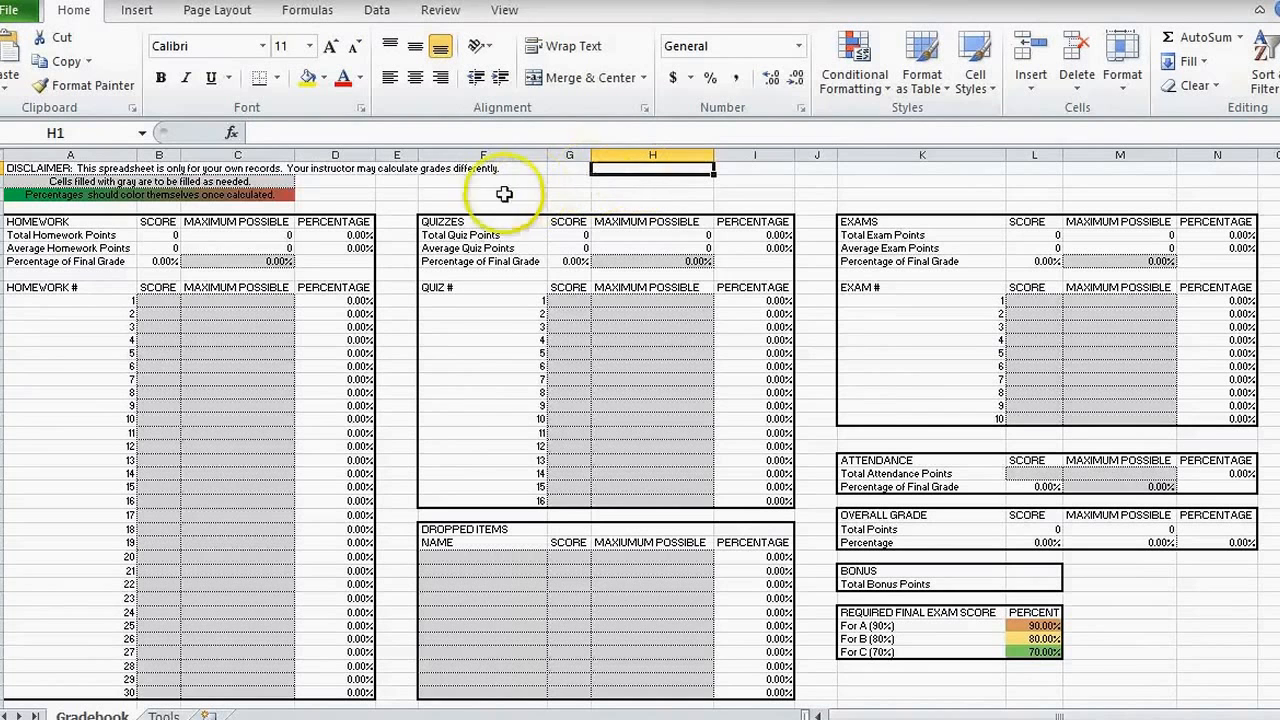
Set the maximum possible percentage of final grade to 10% for Homework, 25% for Quizzes and 40% for Exams
{"action": "left_click", "coordinate": [252, 260]}
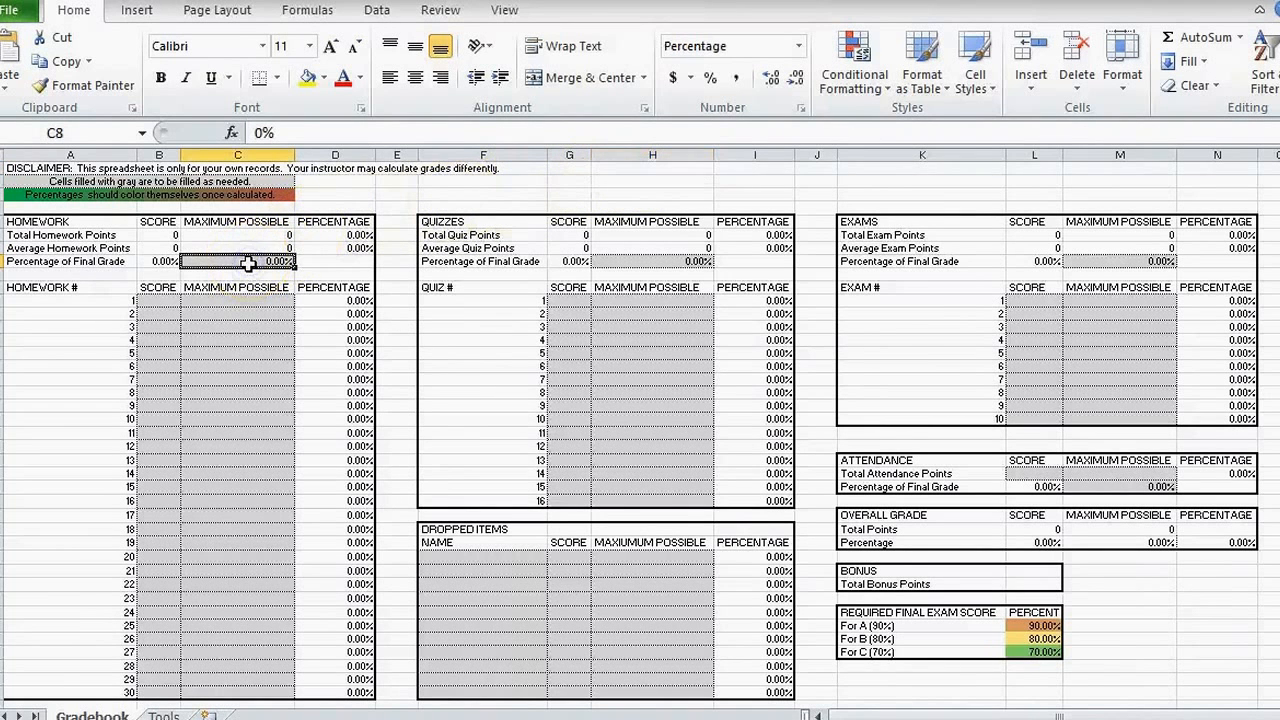
{"action": "type", "text": "10"}
{"action": "key", "text": "Return"}
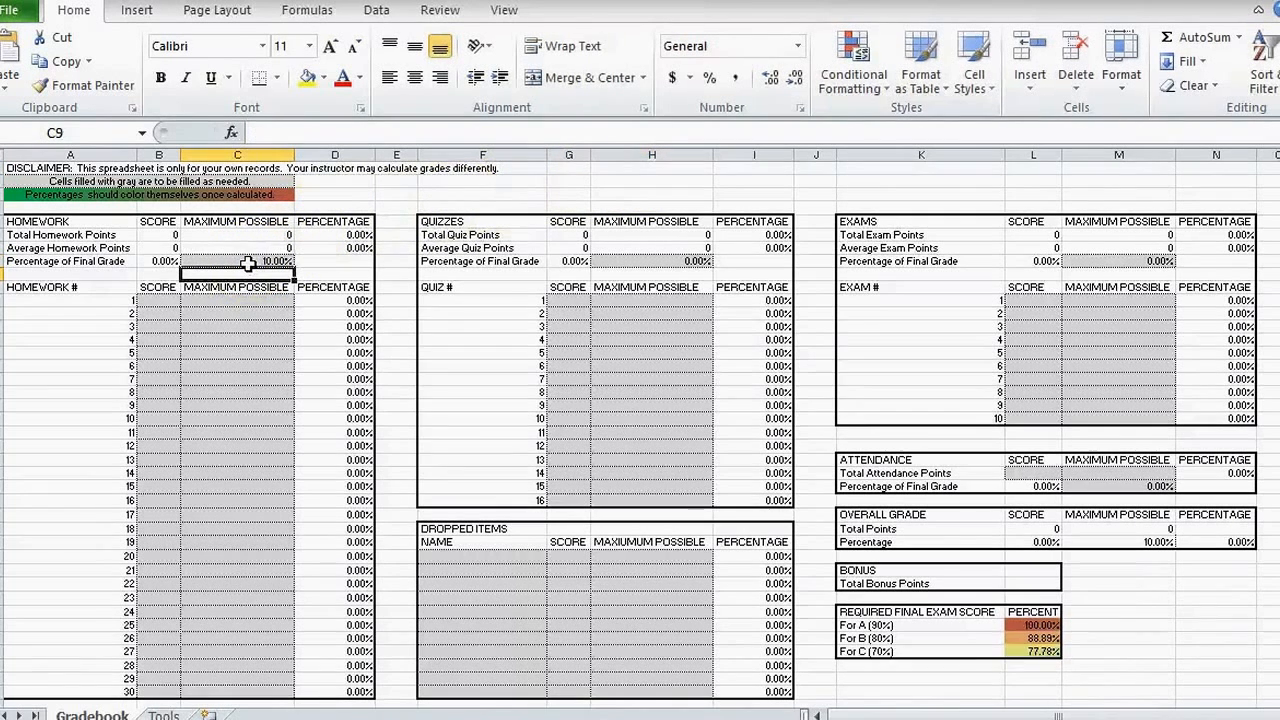
{"action": "left_click", "coordinate": [651, 263]}
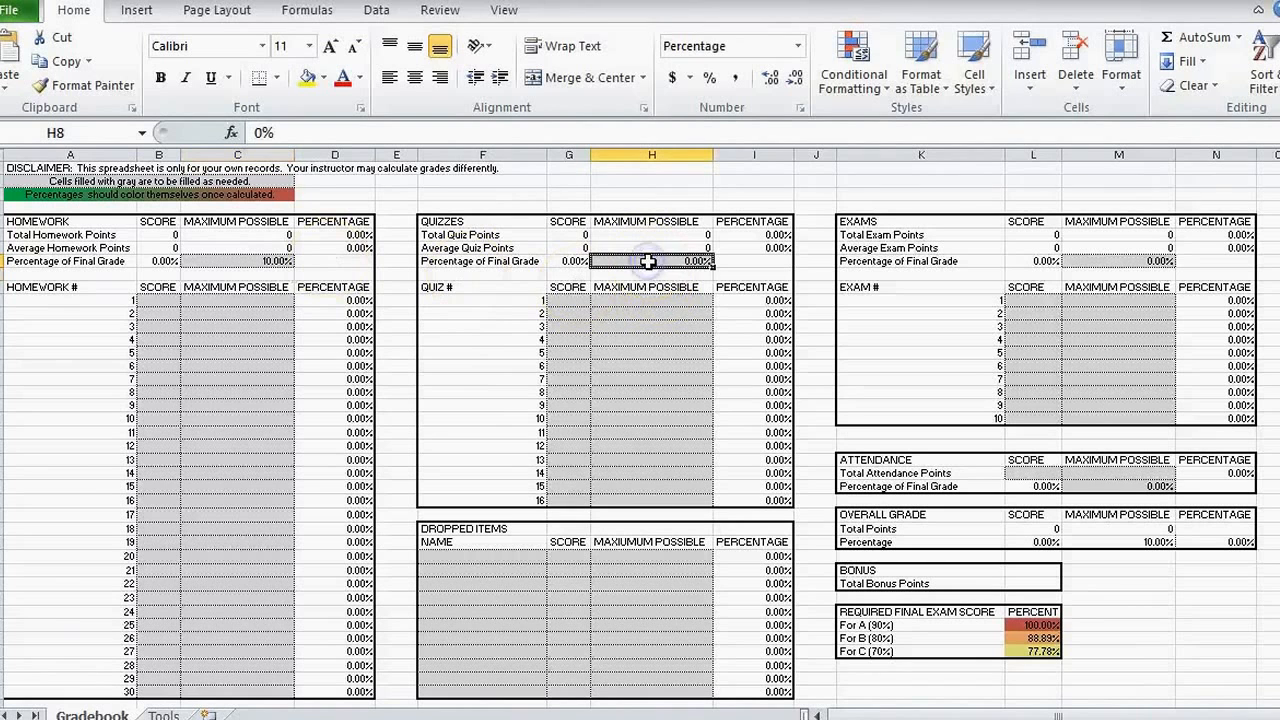
{"action": "type", "text": "25"}
{"action": "key", "text": "Return"}
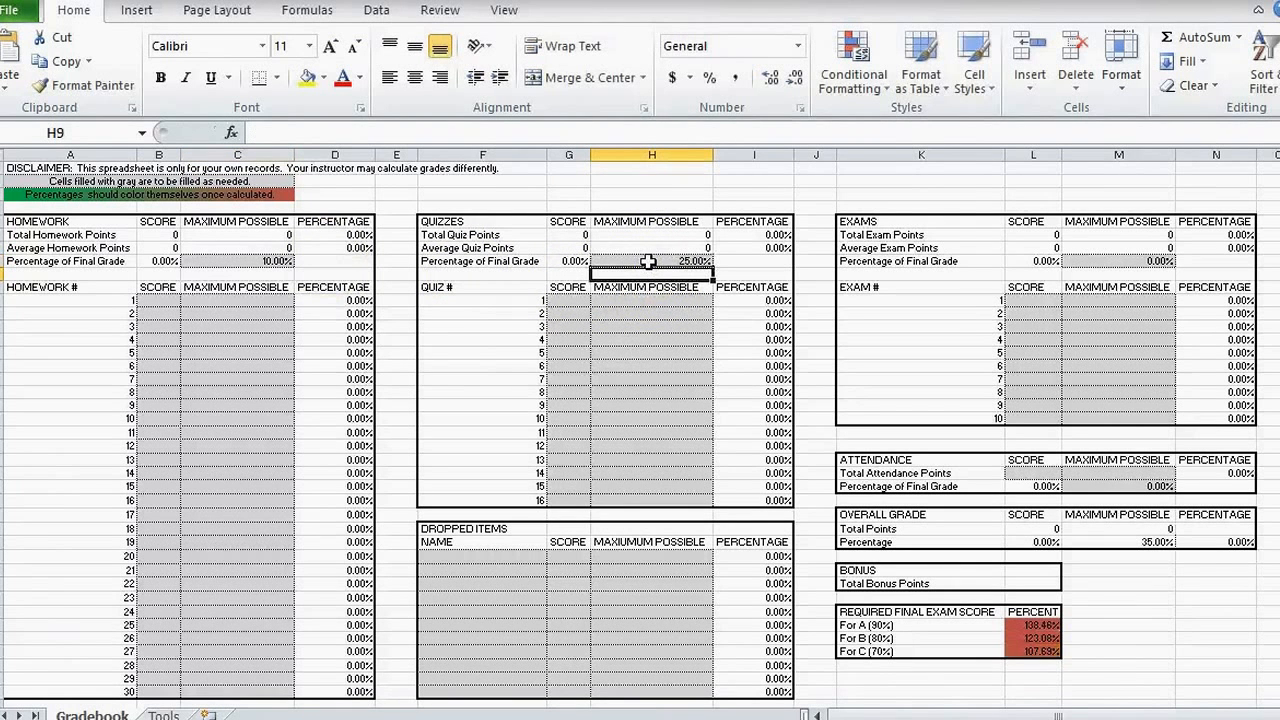
{"action": "left_click", "coordinate": [1085, 261]}
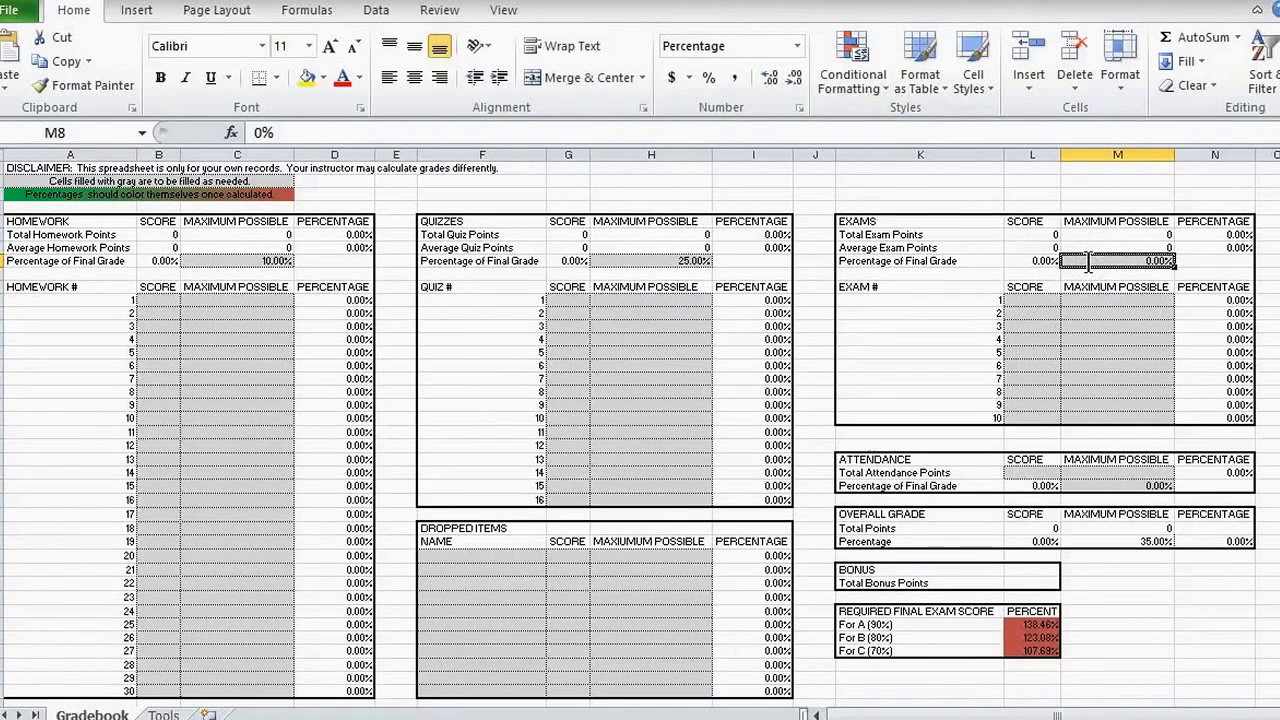
{"action": "type", "text": "40"}
{"action": "key", "text": "Return"}
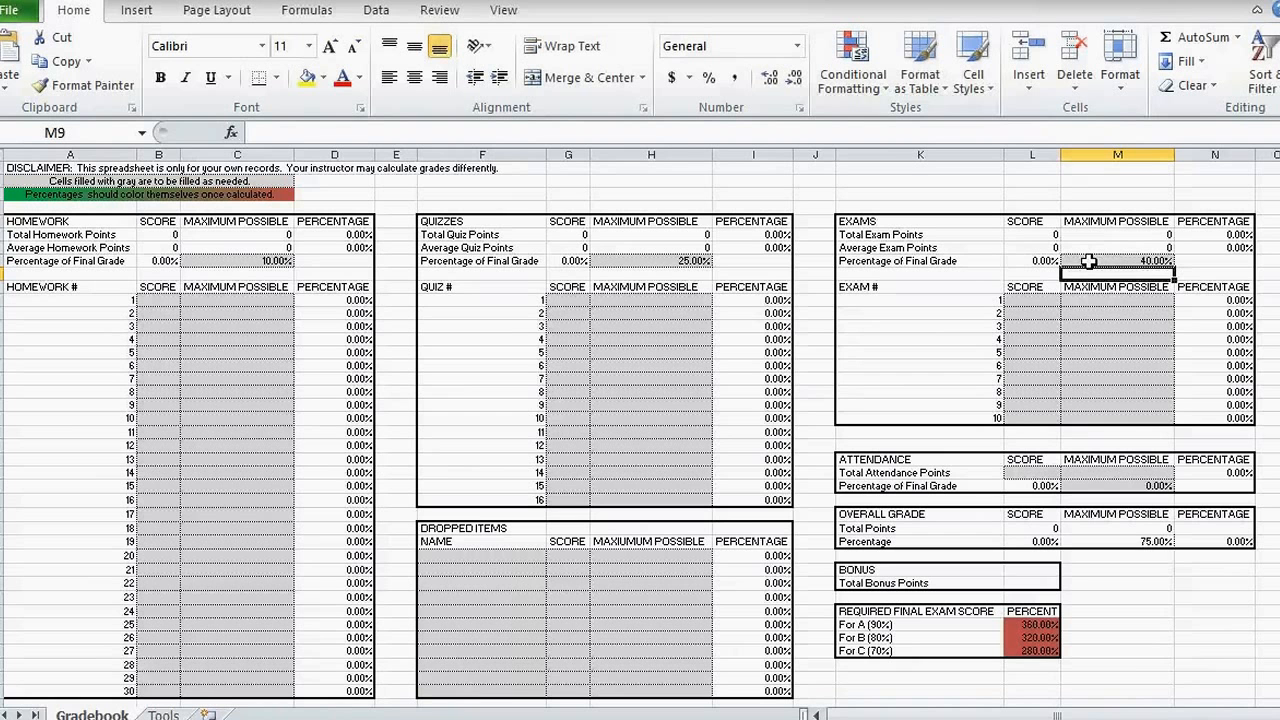
{"action": "left_click", "coordinate": [1117, 485]}
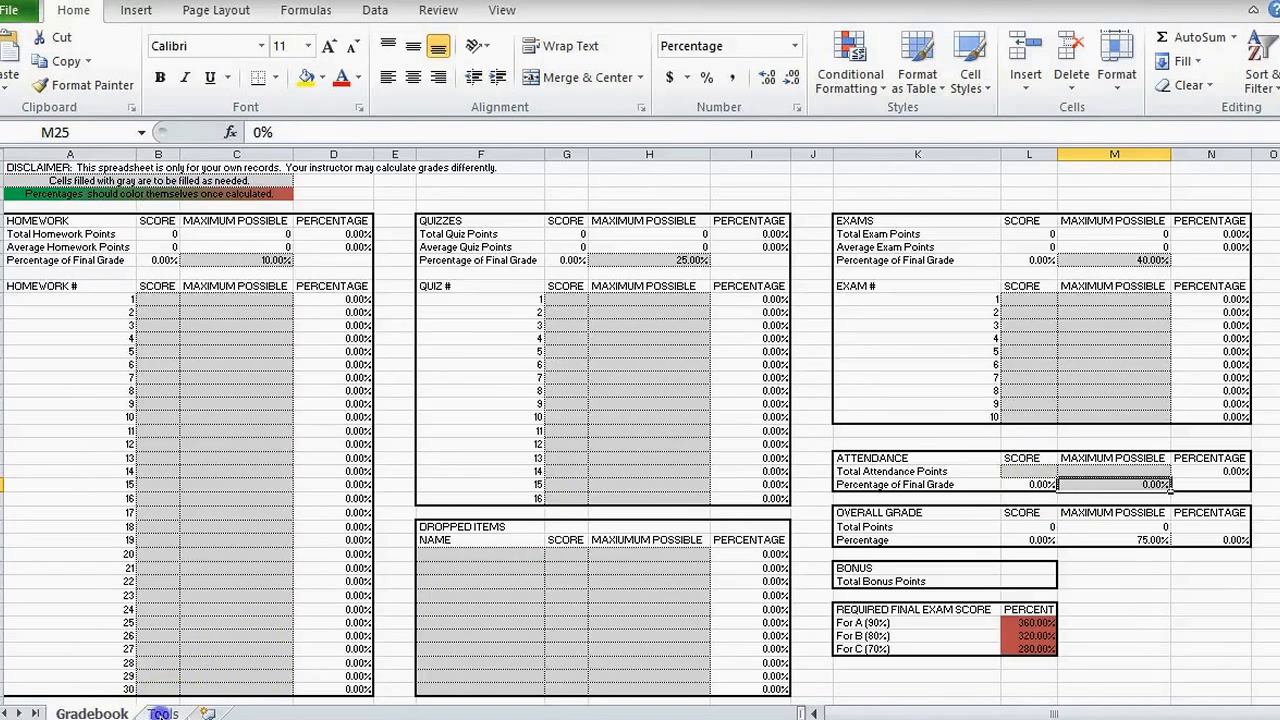
In the Percent Calculator on the Tools sheet, enter 5 homework assignments worth 5 points each
{"action": "left_click", "coordinate": [163, 713]}
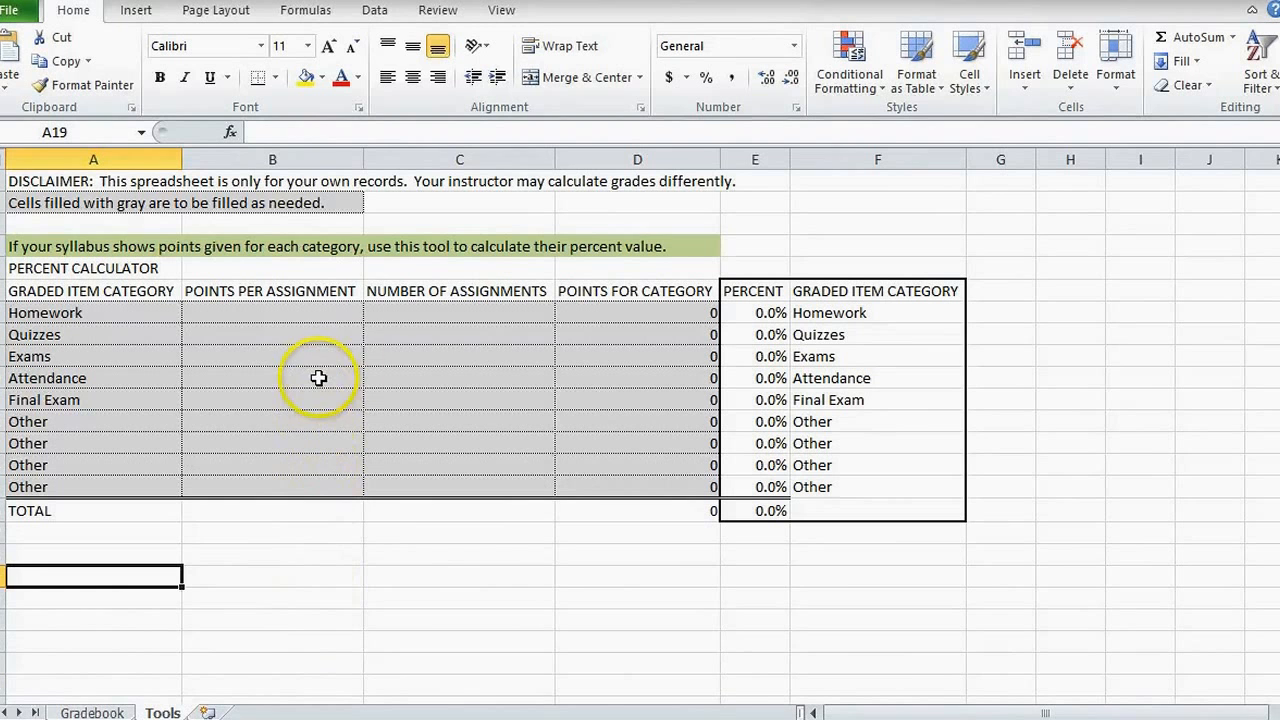
{"action": "left_click", "coordinate": [386, 311]}
{"action": "type", "text": "5"}
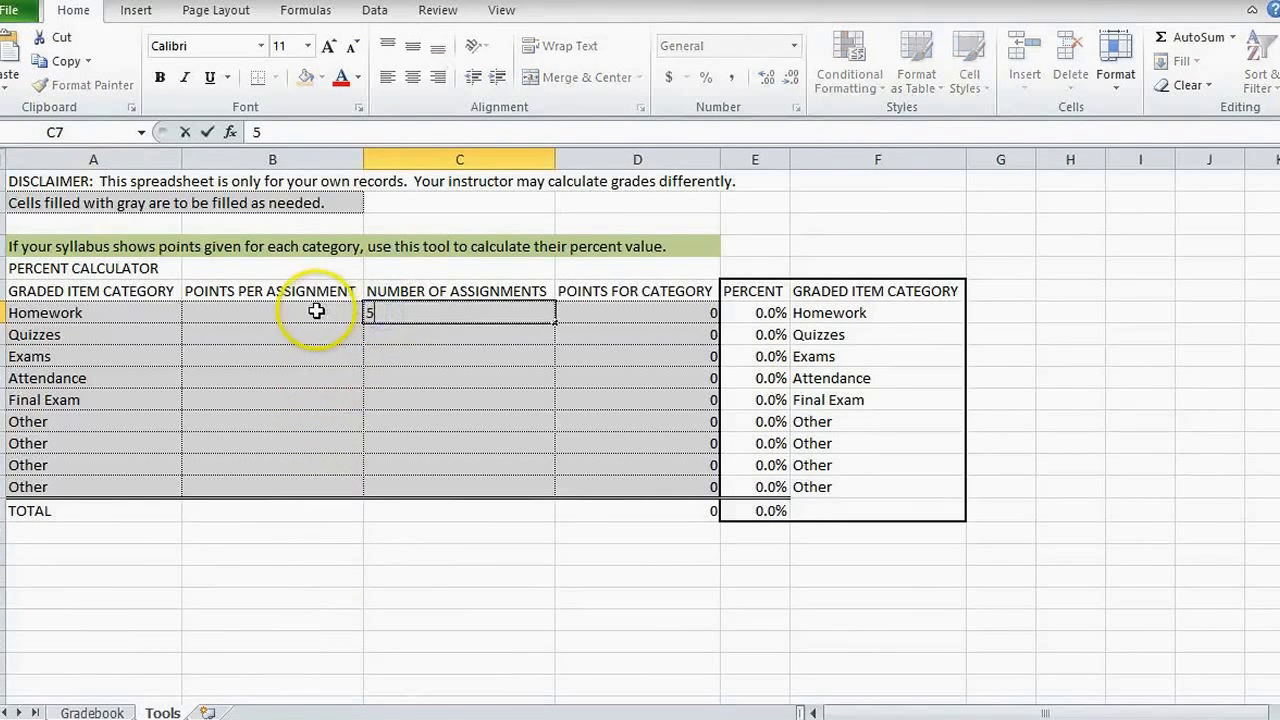
{"action": "left_click", "coordinate": [316, 311]}
{"action": "type", "text": "5"}
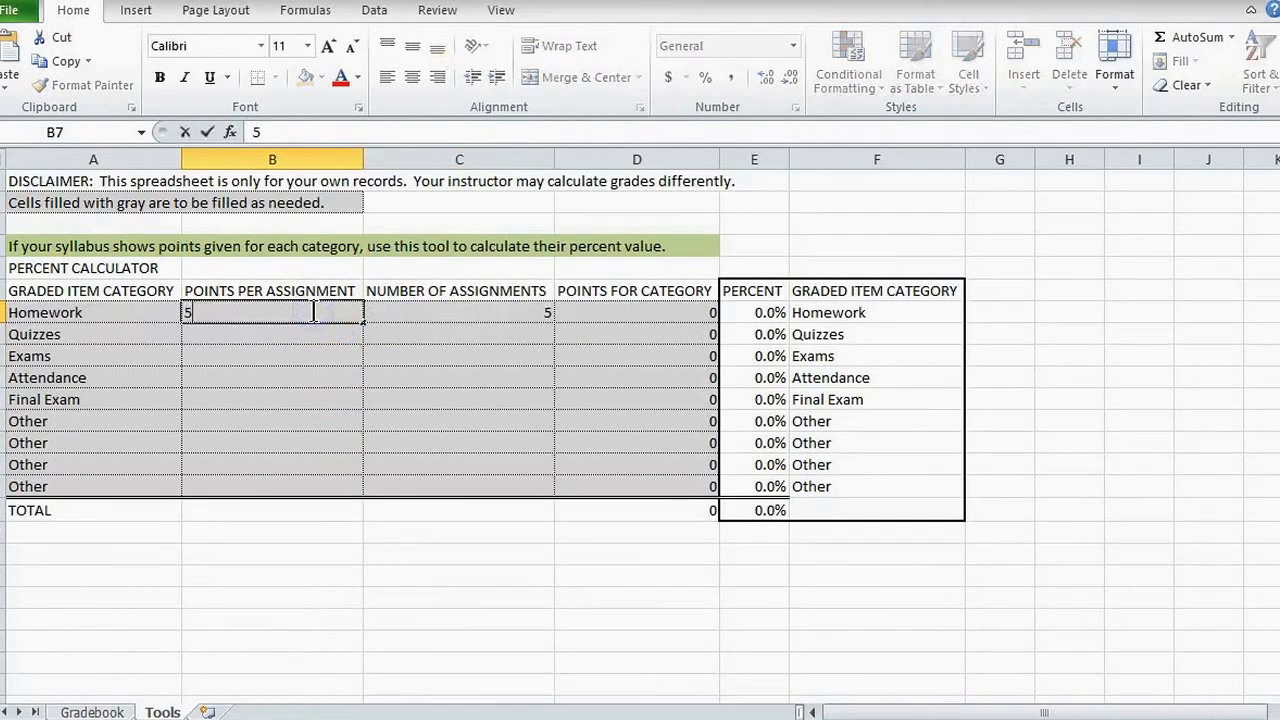
Enter 3 quizzes worth 50 points each and 2 exams worth 75 points each in the Percent Calculator
{"action": "left_click", "coordinate": [442, 334]}
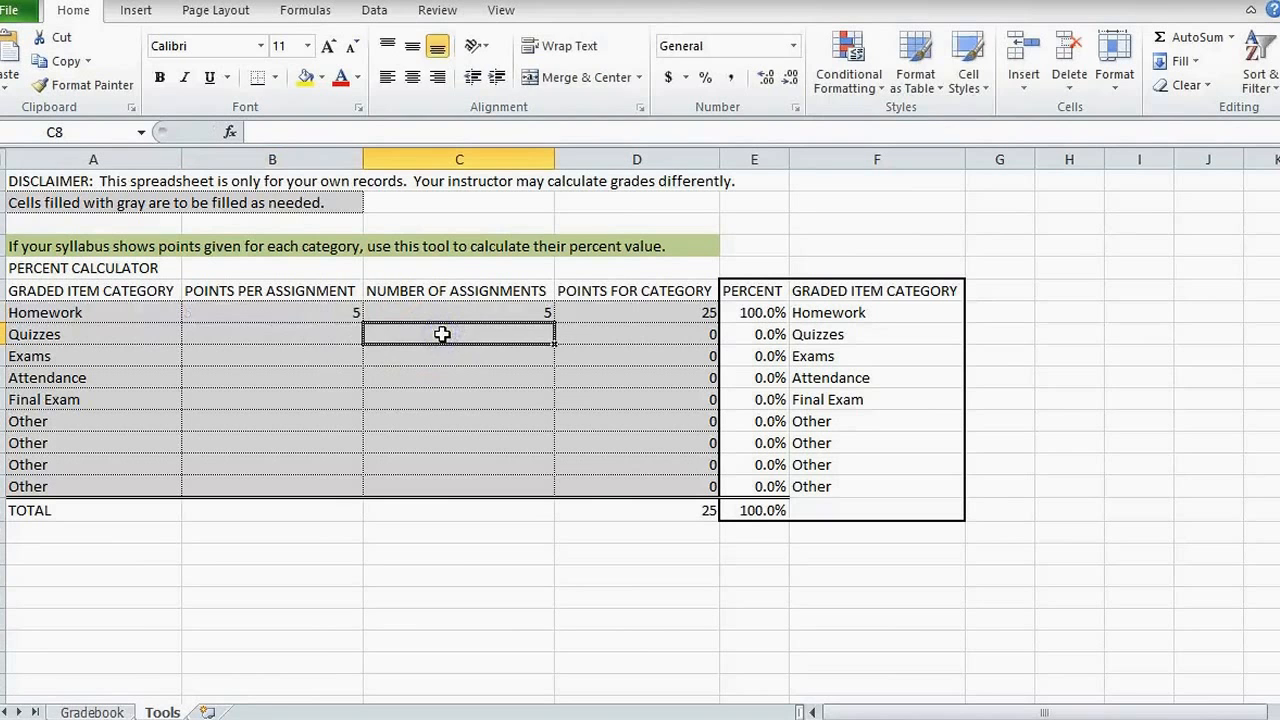
{"action": "type", "text": "3"}
{"action": "left_click", "coordinate": [329, 333]}
{"action": "type", "text": "50"}
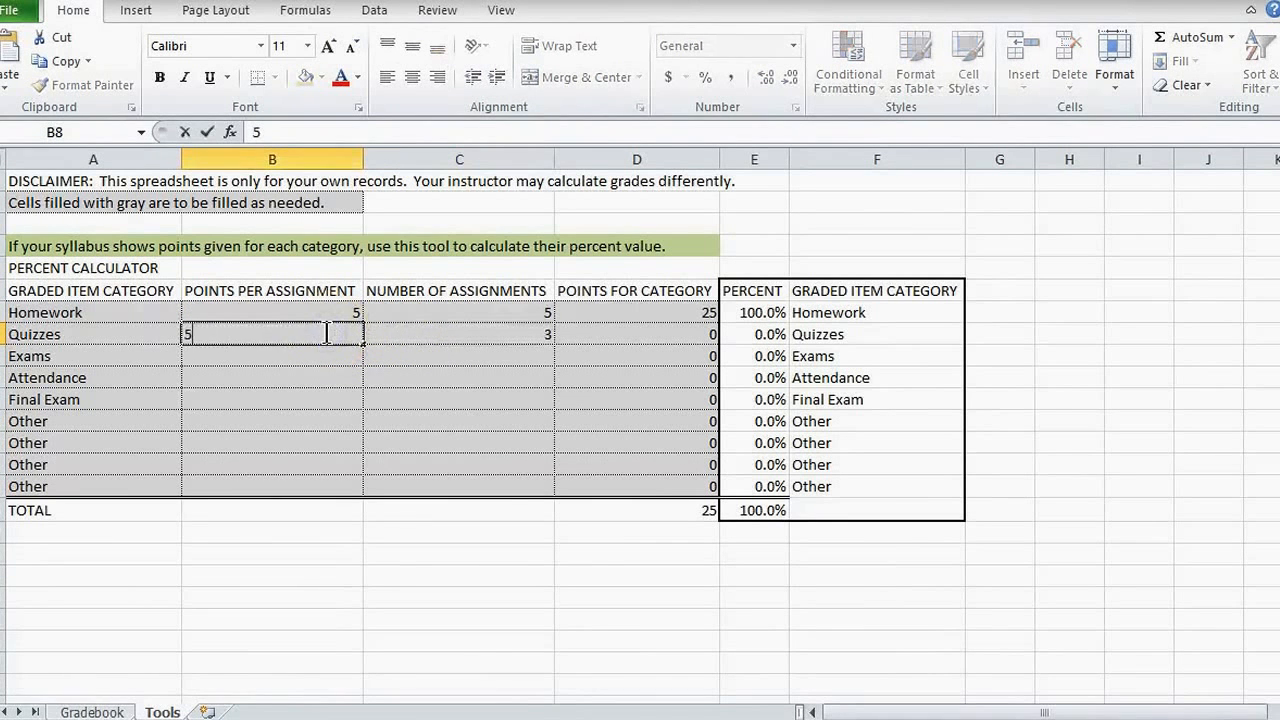
{"action": "left_click", "coordinate": [445, 355]}
{"action": "type", "text": "2"}
{"action": "left_click", "coordinate": [306, 355]}
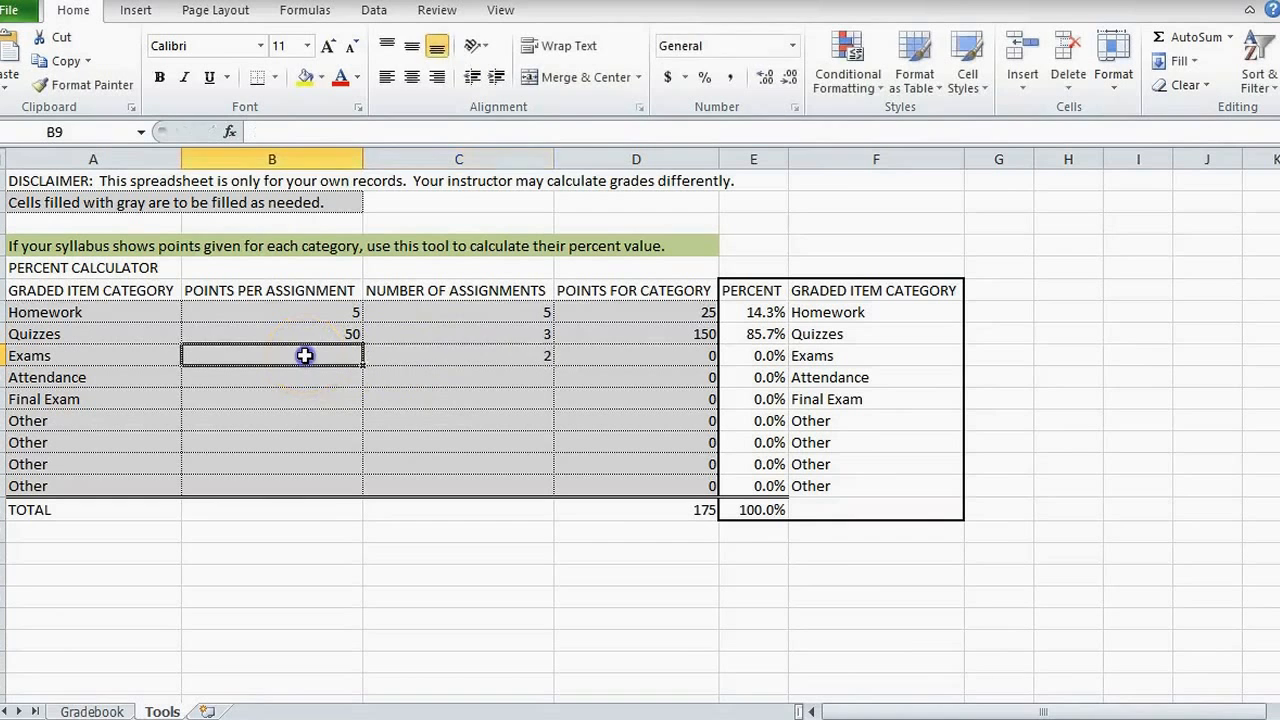
{"action": "type", "text": "75"}
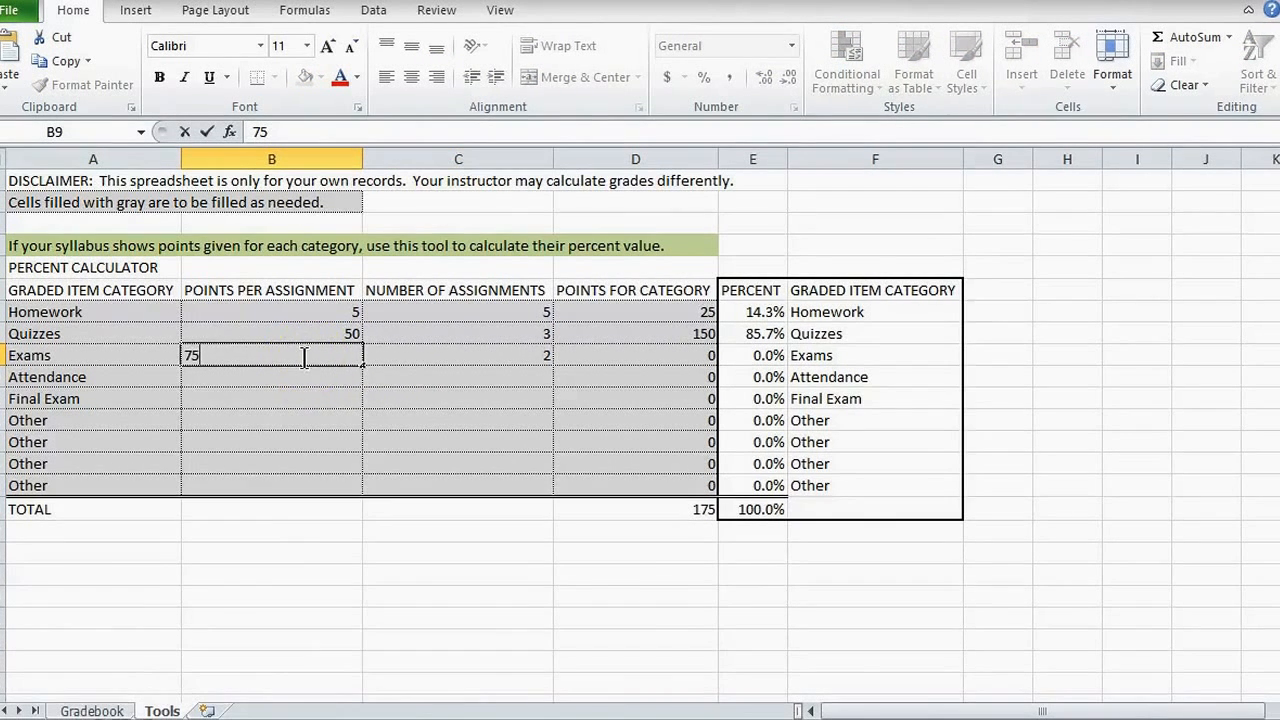
Fill the Attendance row of the Percent Calculator with 1 point per assignment and 25 assignments
{"action": "left_click", "coordinate": [306, 374]}
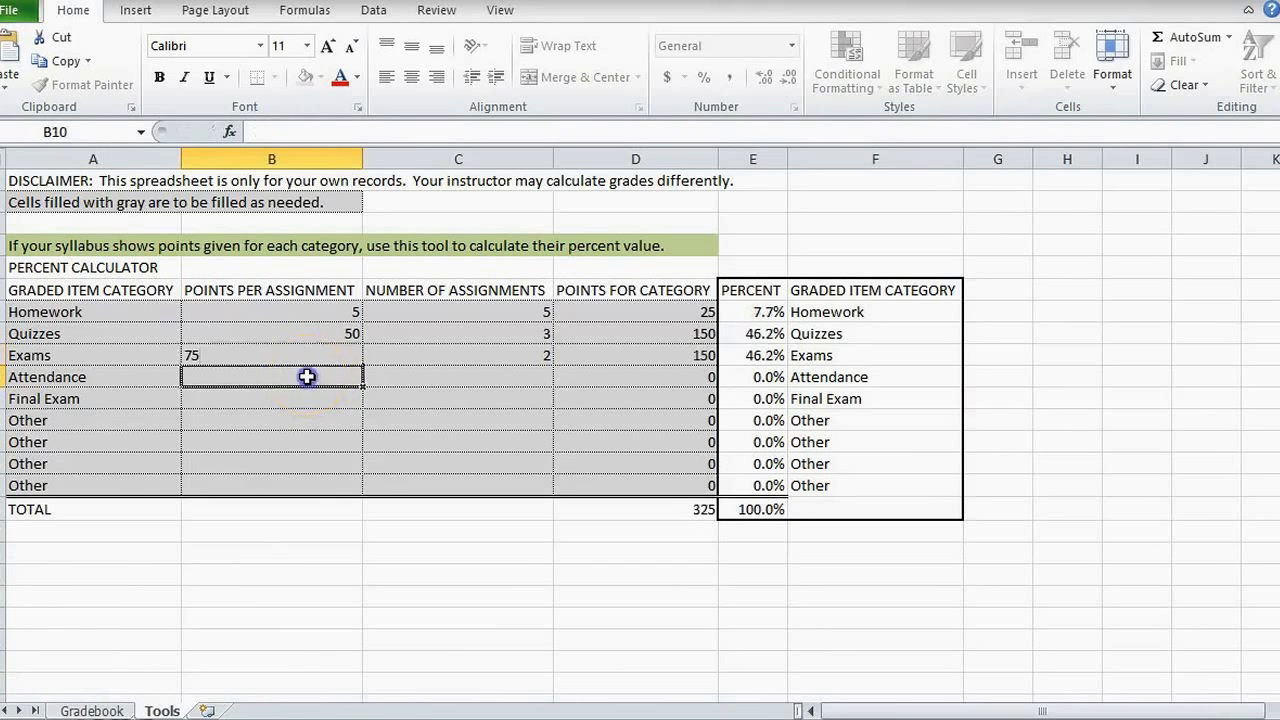
{"action": "type", "text": "1"}
{"action": "left_click", "coordinate": [401, 385]}
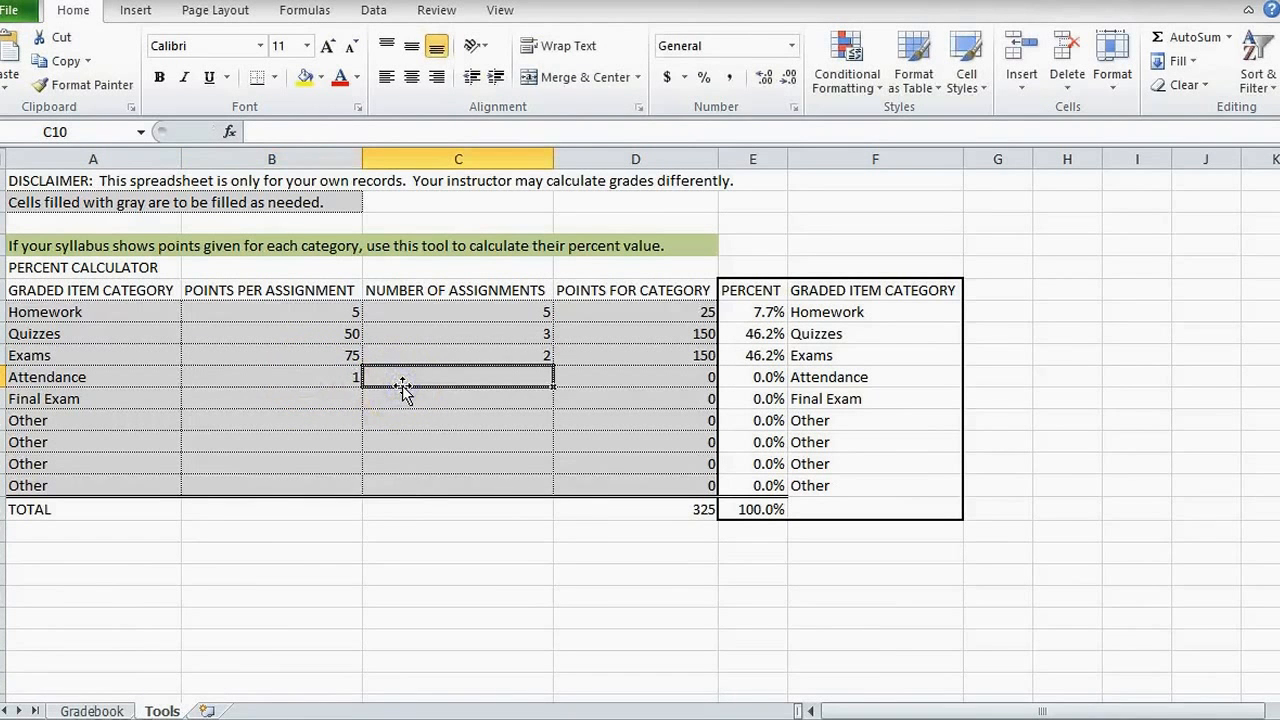
{"action": "type", "text": "25"}
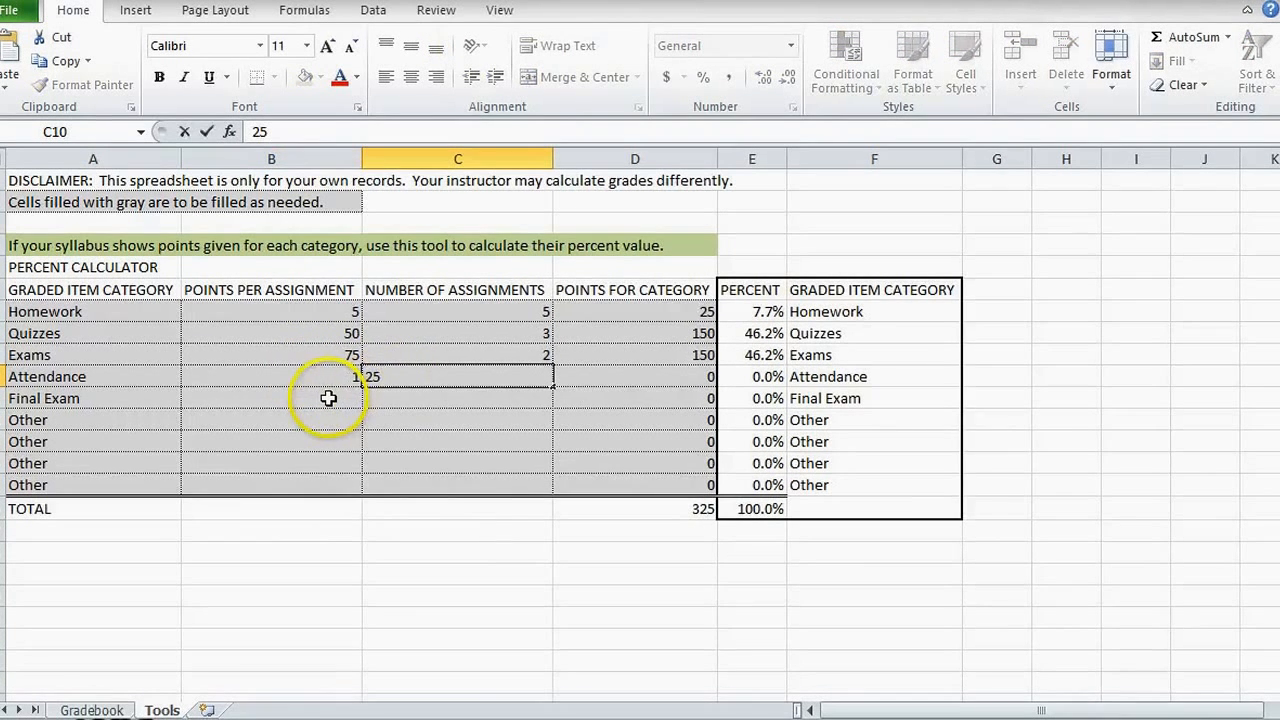
Fill the Final Exam row with 150 points per assignment and 1 assignment, then select the first Other category
{"action": "left_click", "coordinate": [325, 399]}
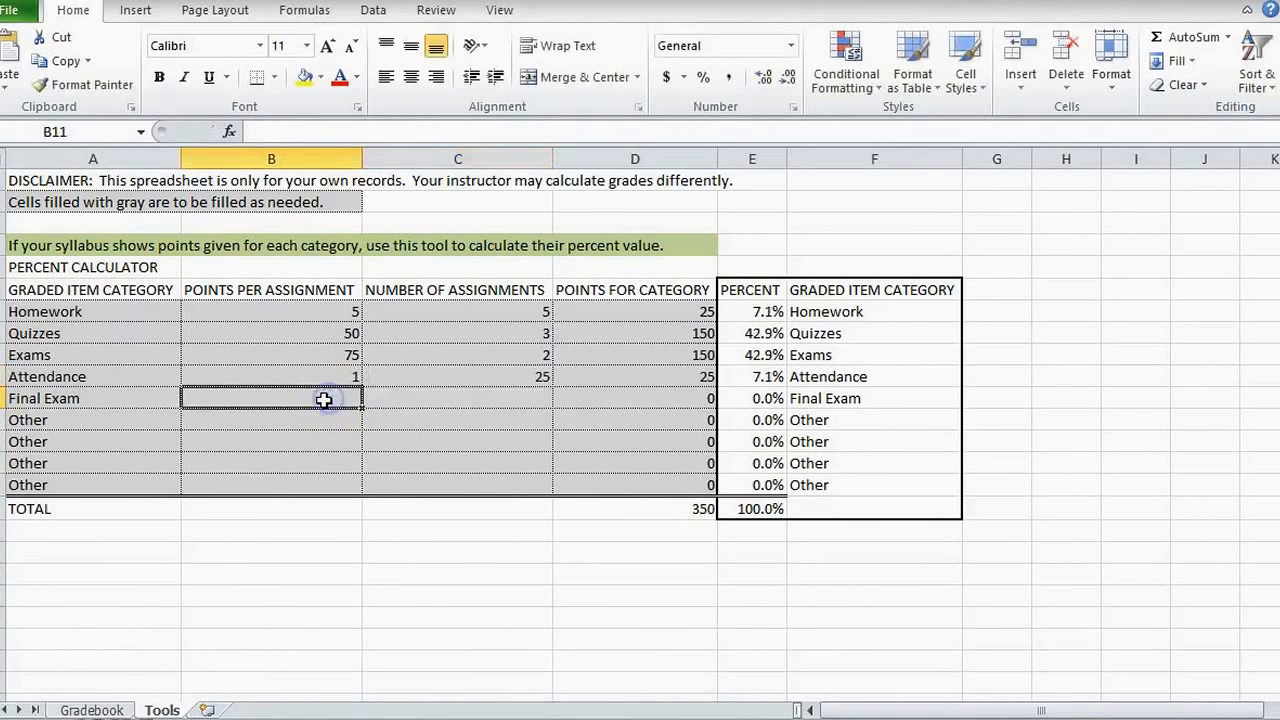
{"action": "type", "text": "15"}
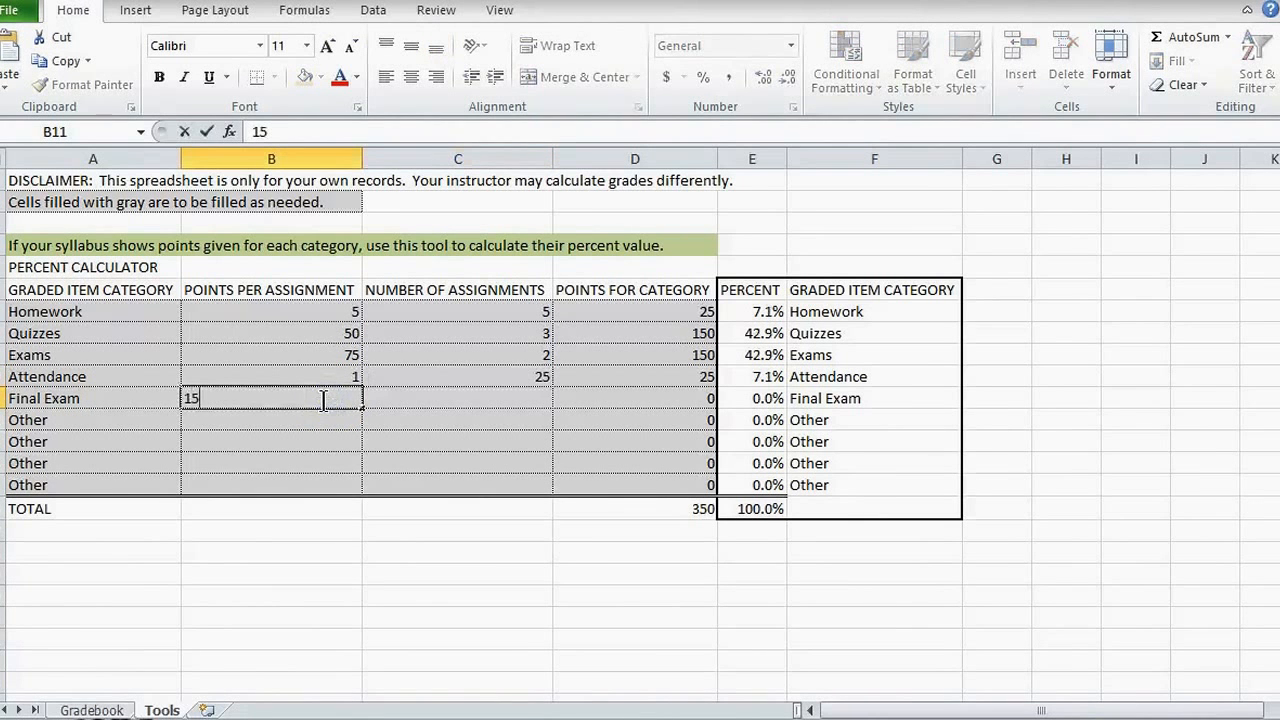
{"action": "type", "text": "0"}
{"action": "left_click", "coordinate": [453, 399]}
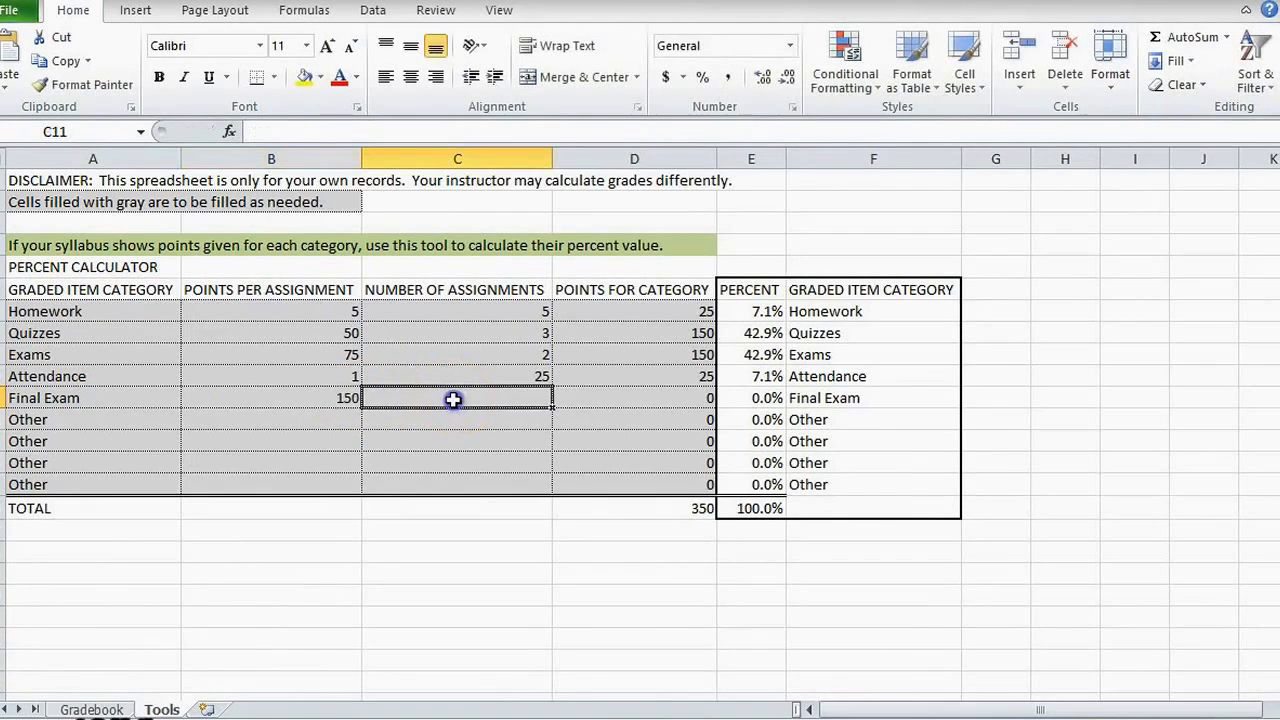
{"action": "type", "text": "1"}
{"action": "left_click", "coordinate": [442, 421]}
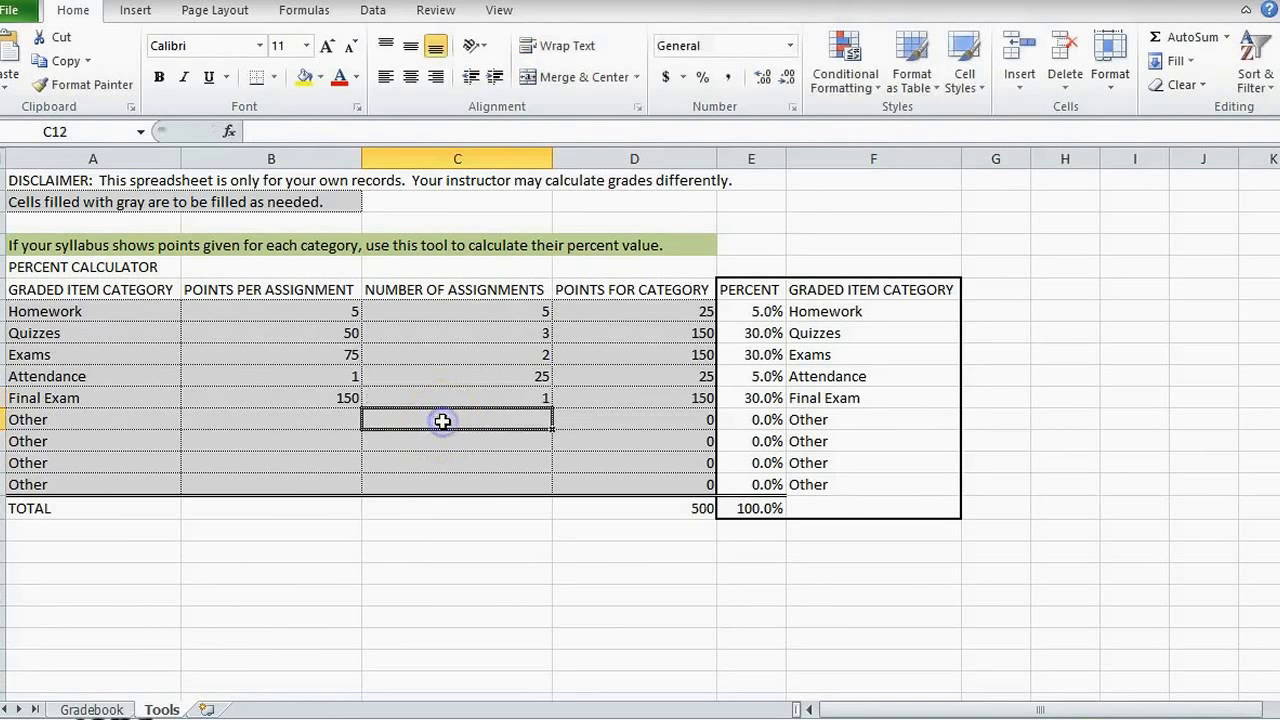
{"action": "left_click", "coordinate": [133, 421]}
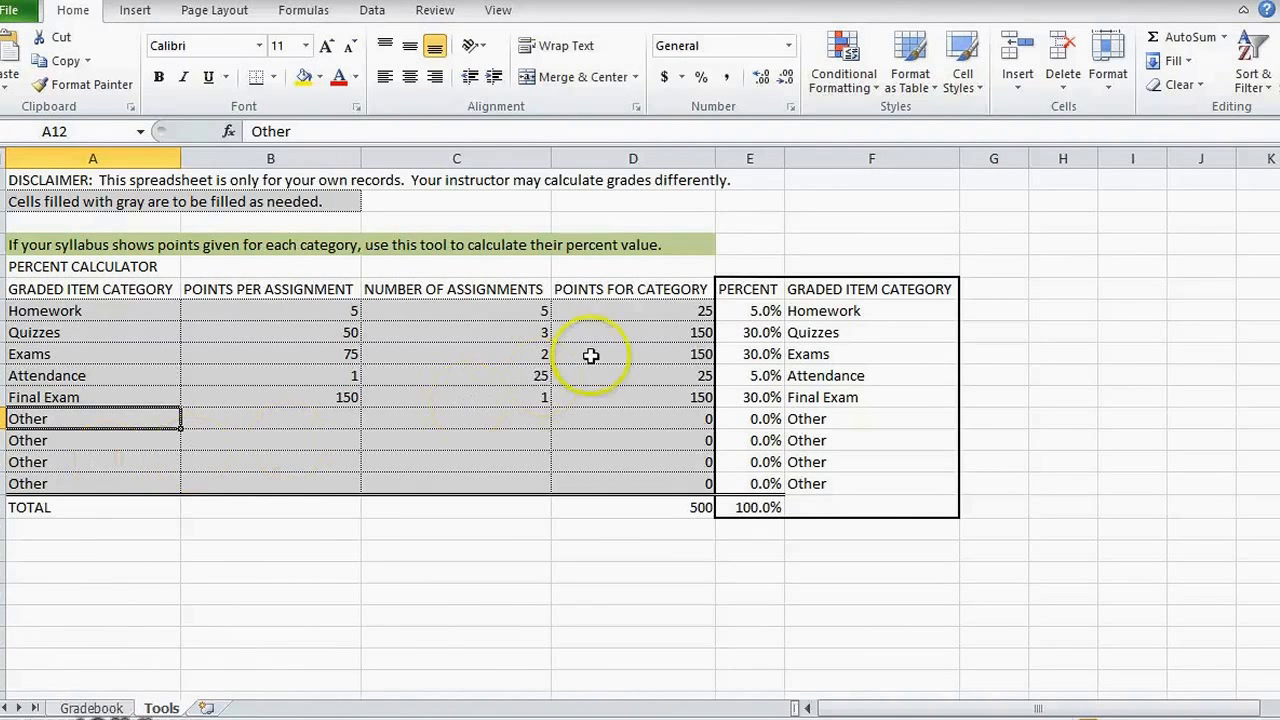
Using the Percent Calculator results, set the Homework and Attendance percentages of the final grade to 5% each on the Gradebook sheet
{"action": "left_click", "coordinate": [729, 311]}
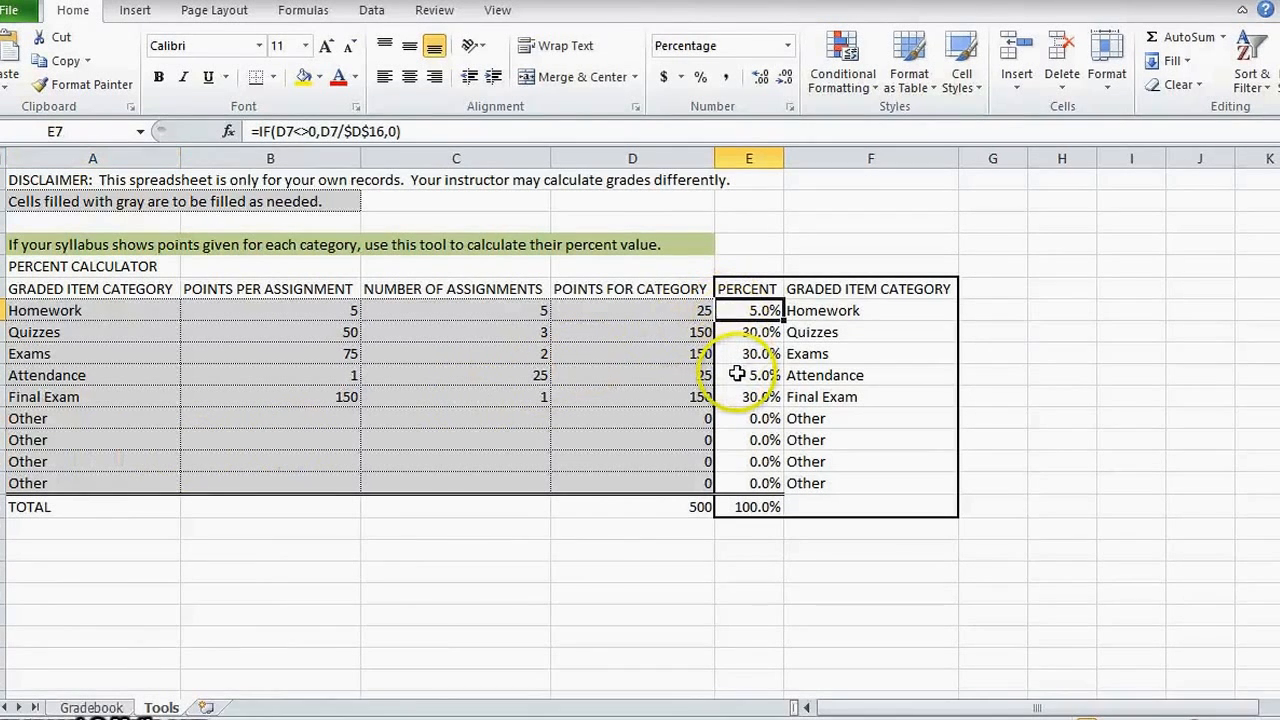
{"action": "left_click", "coordinate": [737, 374]}
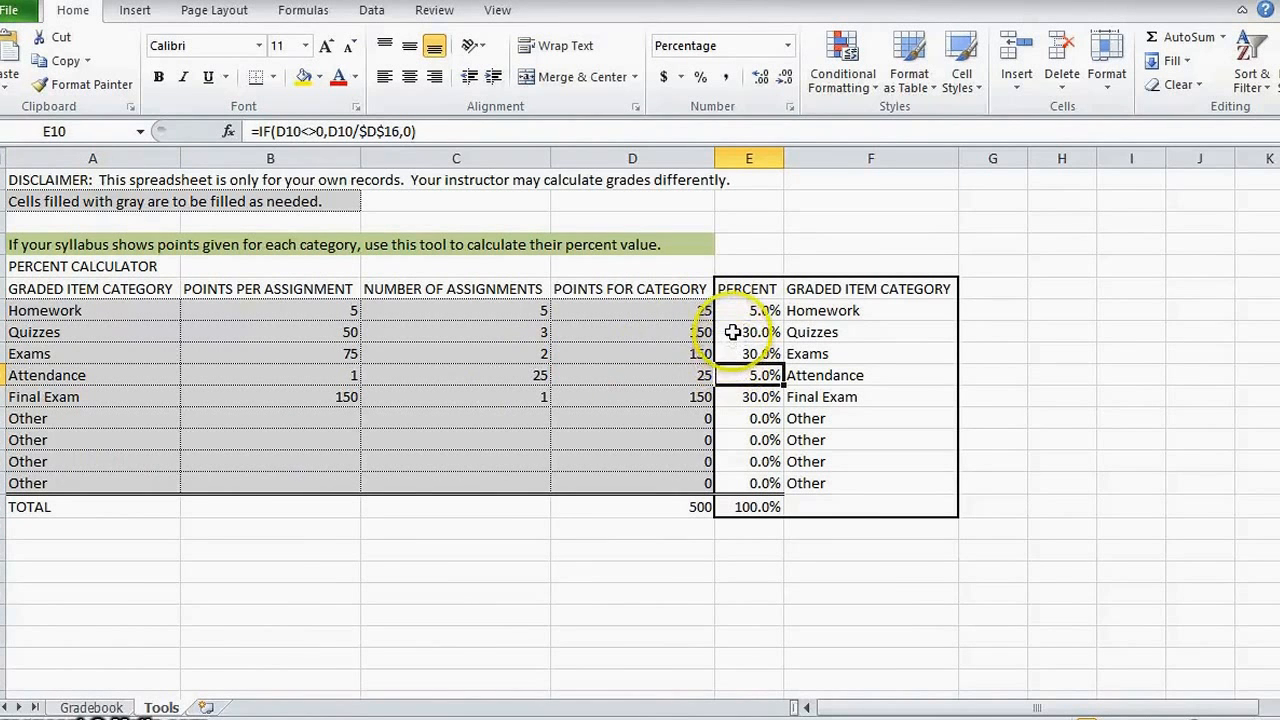
{"action": "left_click", "coordinate": [733, 332]}
{"action": "left_click", "coordinate": [735, 353]}
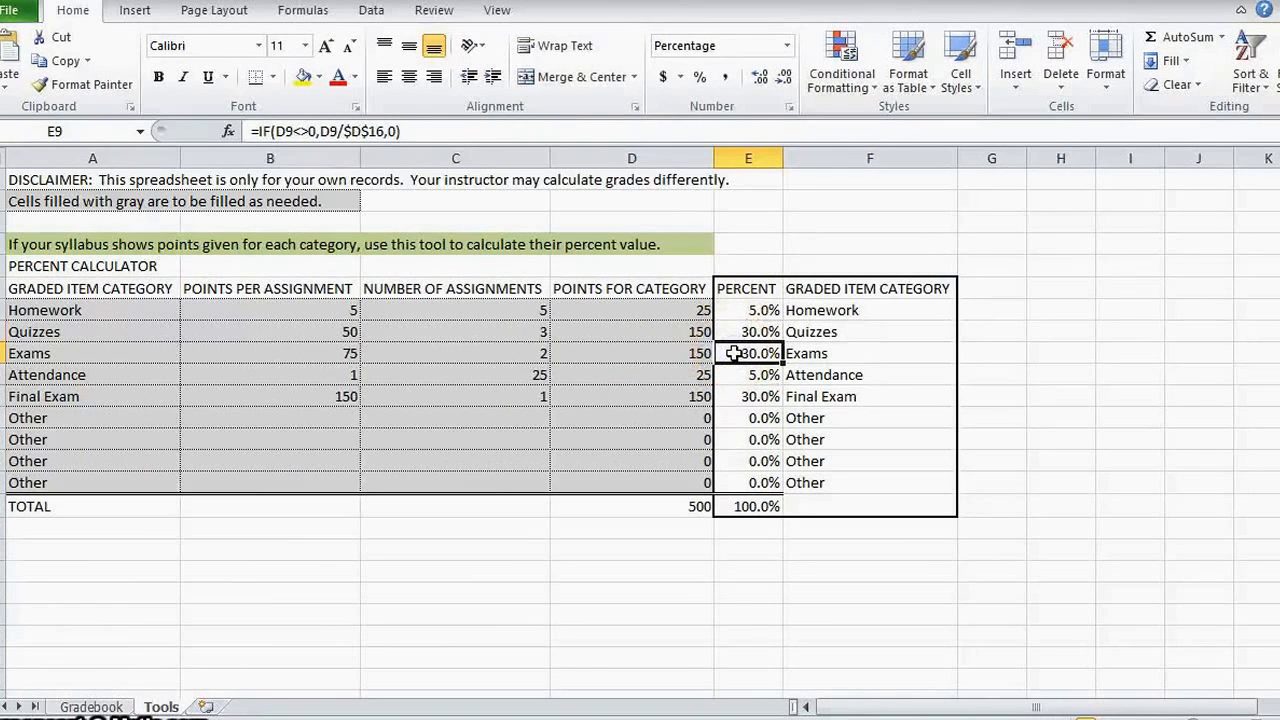
{"action": "left_click", "coordinate": [92, 705]}
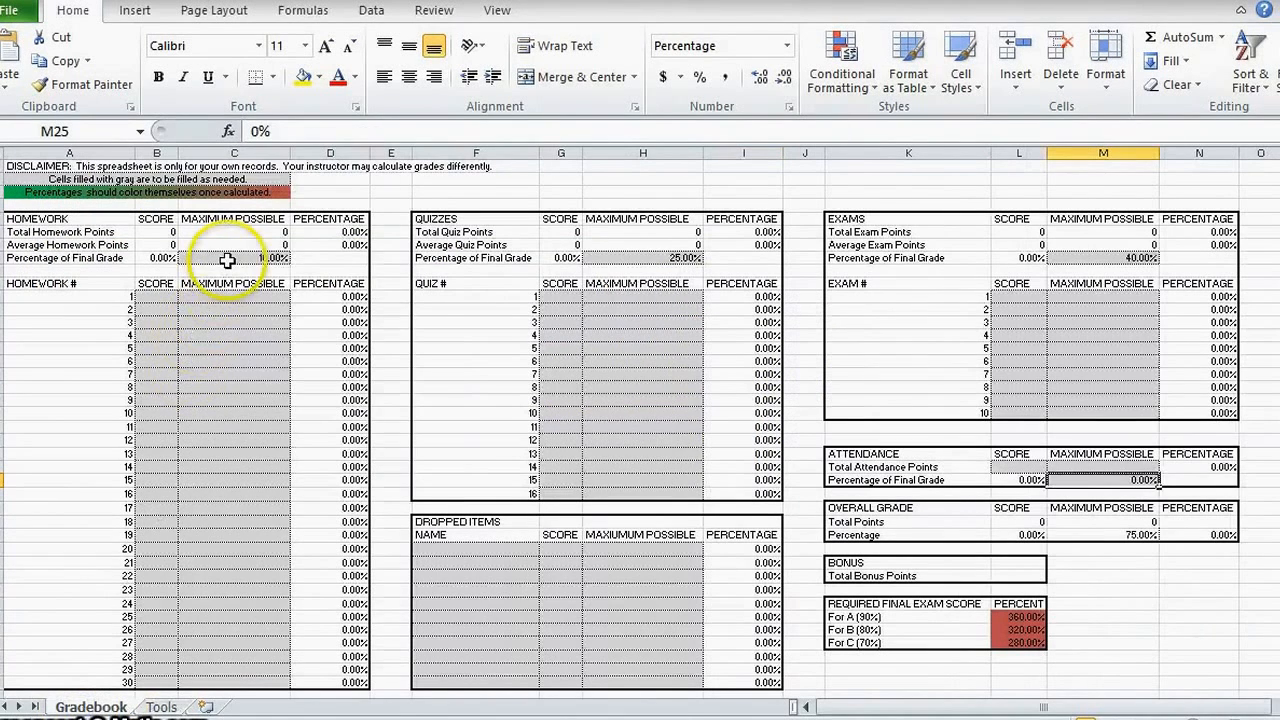
{"action": "left_click", "coordinate": [270, 258]}
{"action": "type", "text": "5"}
{"action": "left_click", "coordinate": [1102, 479]}
{"action": "type", "text": "5"}
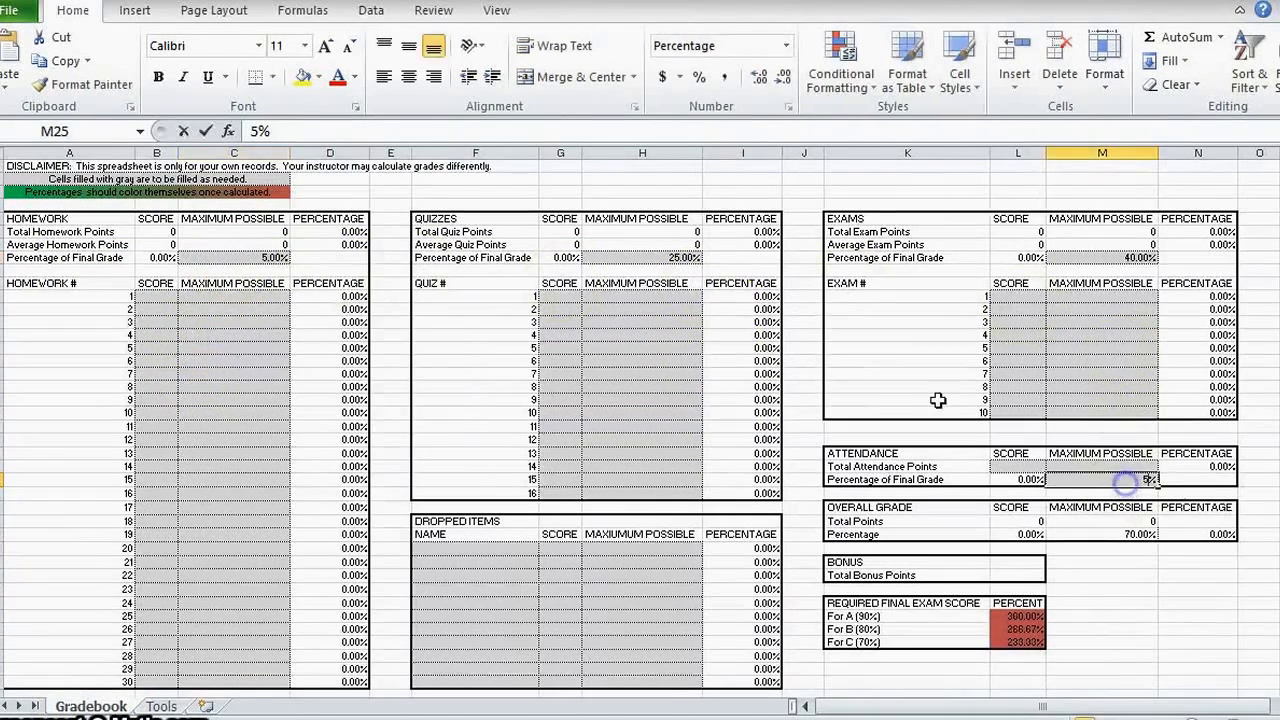
Set the maximum percentage of the final grade to 30% for both Quizzes and Exams
{"action": "left_click", "coordinate": [681, 258]}
{"action": "type", "text": "30"}
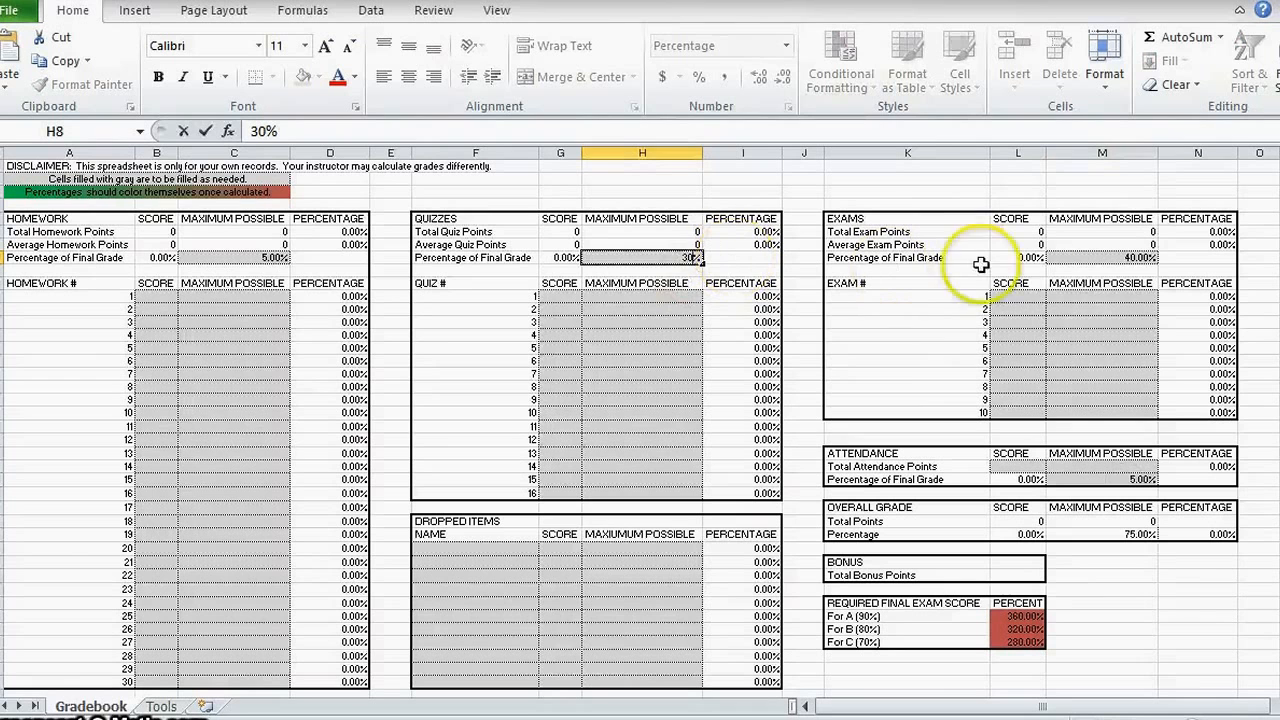
{"action": "left_click", "coordinate": [1102, 258]}
{"action": "type", "text": "3"}
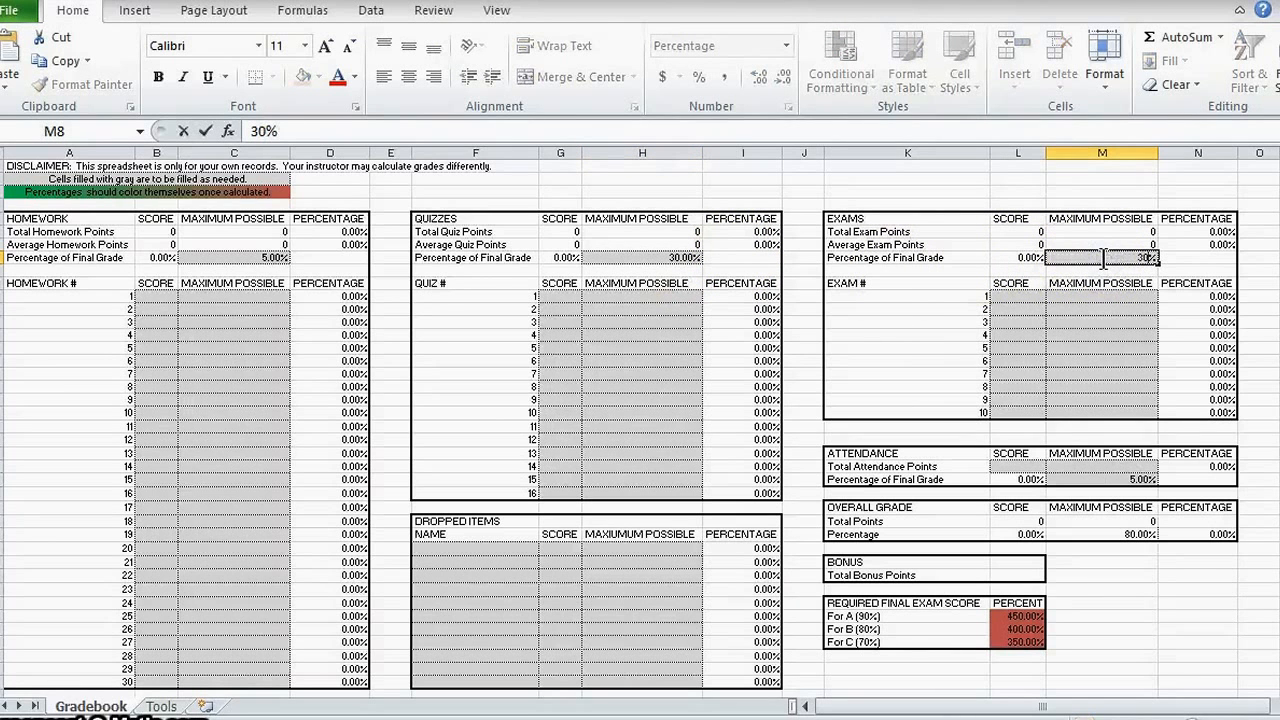
{"action": "type", "text": "0"}
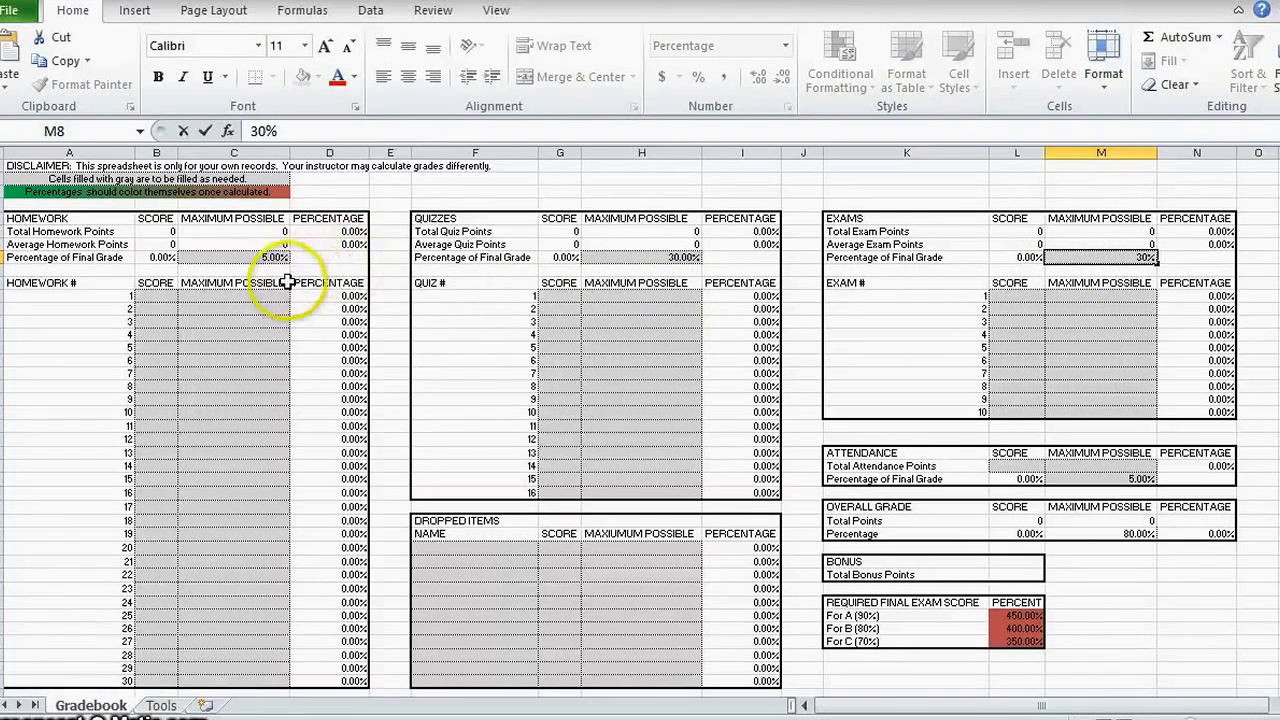
{"action": "left_click", "coordinate": [390, 192]}
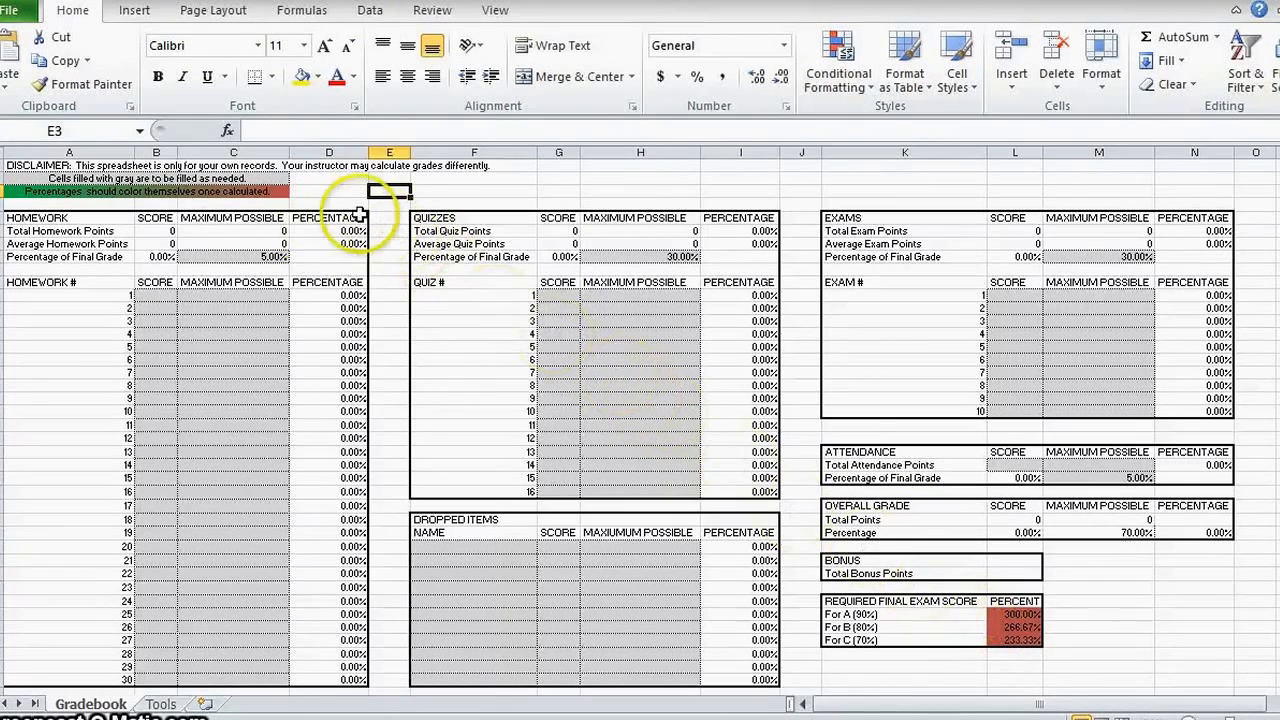
Enter a score of 1 out of a maximum of 1 for Homework 1 and for Quiz 1
{"action": "left_click", "coordinate": [163, 296]}
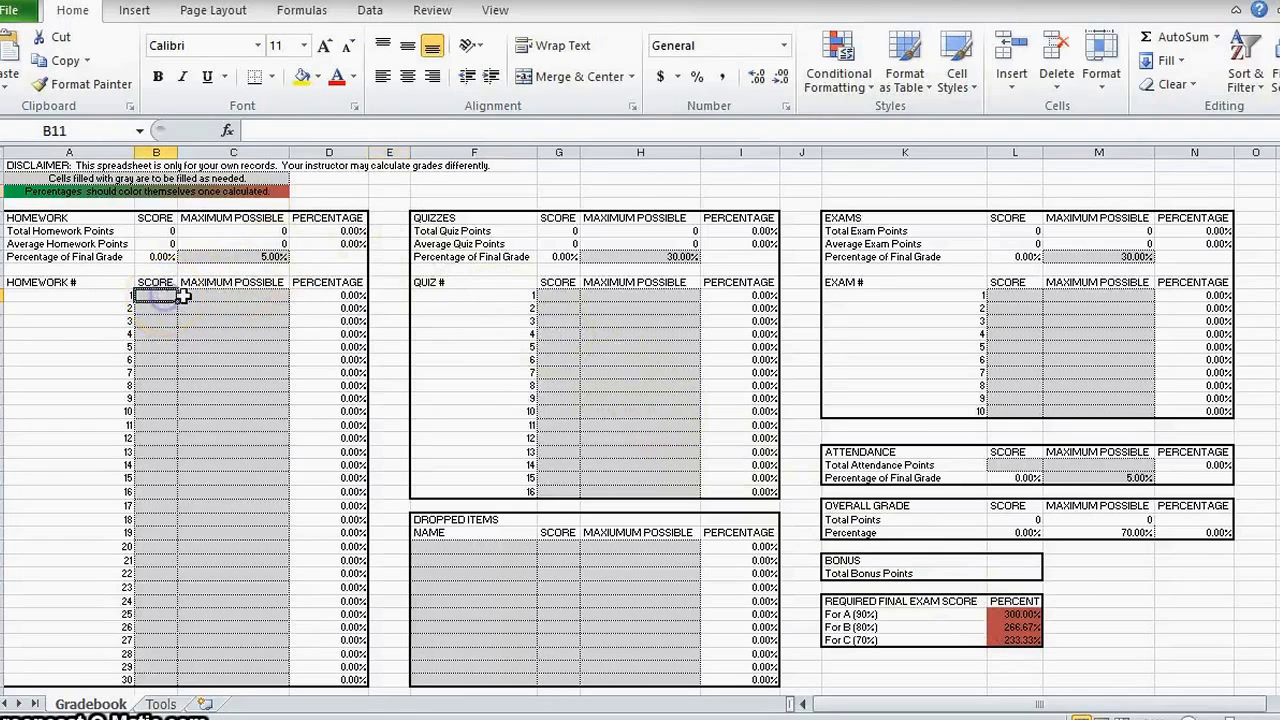
{"action": "type", "text": "1"}
{"action": "left_click", "coordinate": [266, 304]}
{"action": "type", "text": "1"}
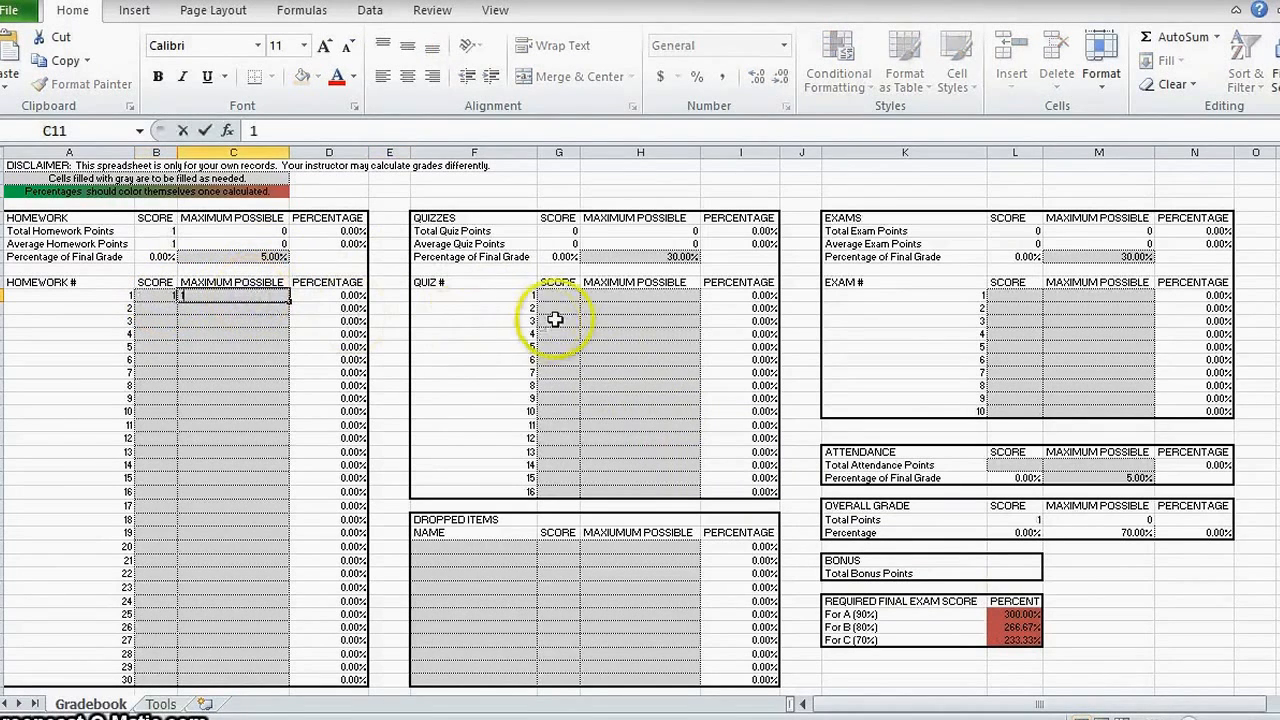
{"action": "left_click", "coordinate": [558, 296]}
{"action": "type", "text": "1"}
{"action": "left_click", "coordinate": [629, 296]}
{"action": "type", "text": "1"}
Enter a score of 1 out of a maximum of 1 for Exam 1 and for the total attendance points
{"action": "left_click", "coordinate": [1010, 296]}
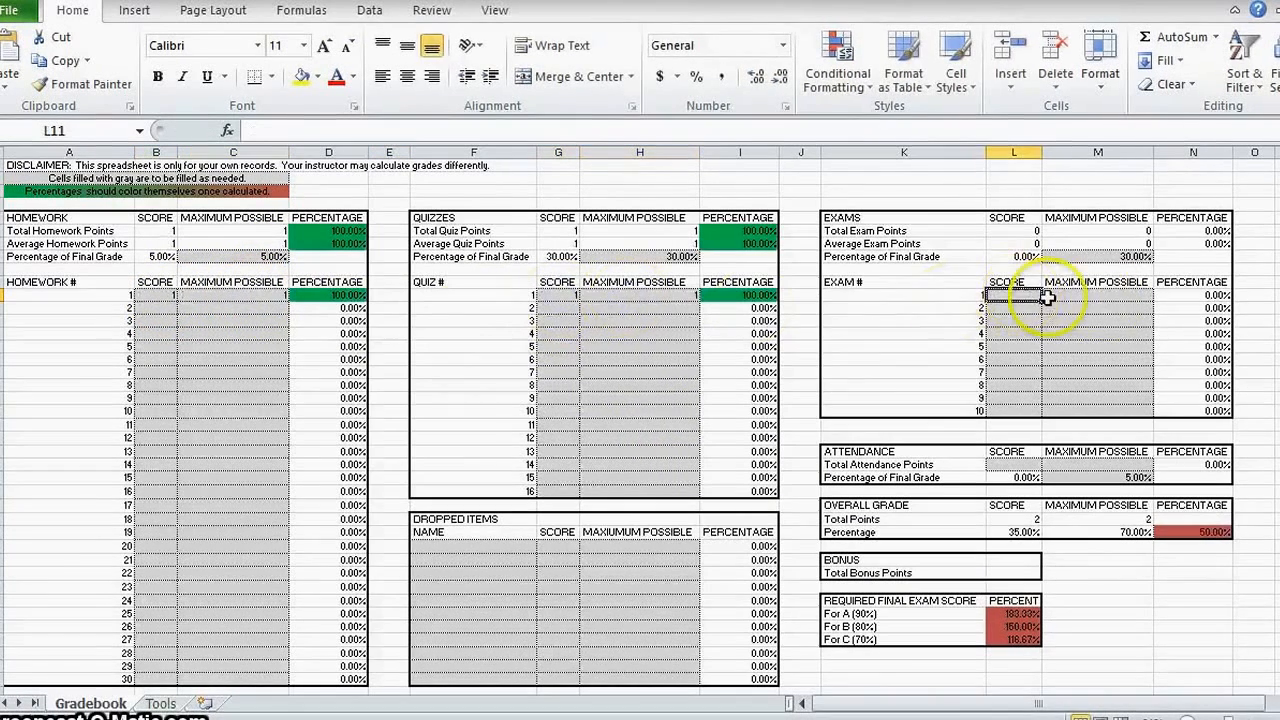
{"action": "type", "text": "1"}
{"action": "left_click", "coordinate": [1098, 296]}
{"action": "type", "text": "1"}
{"action": "left_click", "coordinate": [1030, 474]}
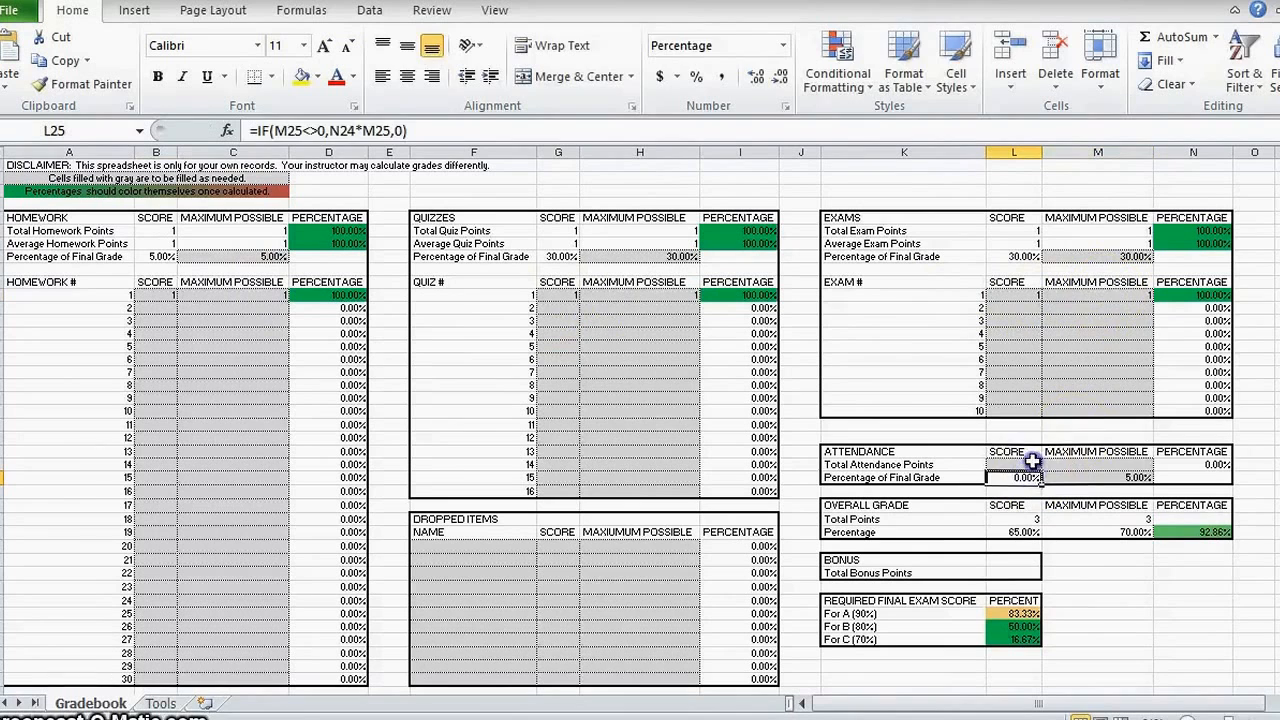
{"action": "left_click", "coordinate": [1025, 464]}
{"action": "type", "text": "1"}
{"action": "left_click", "coordinate": [1095, 464]}
{"action": "type", "text": "1"}
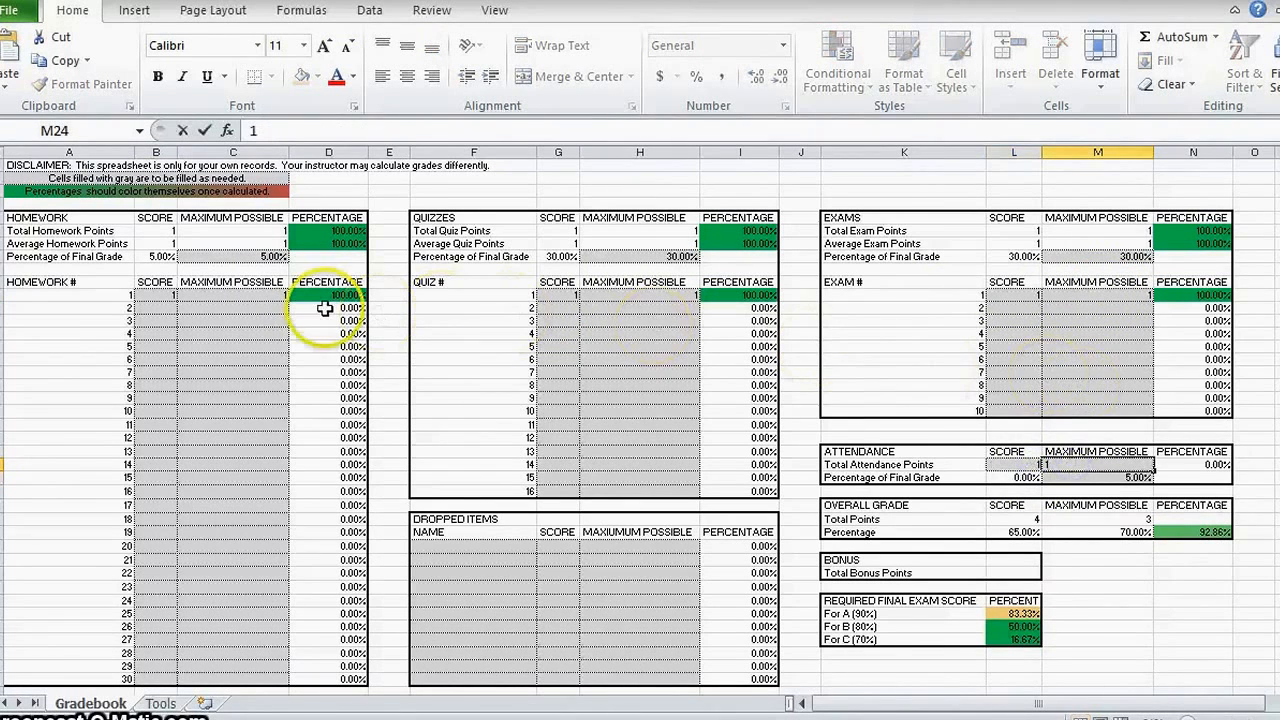
{"action": "left_click", "coordinate": [390, 180]}
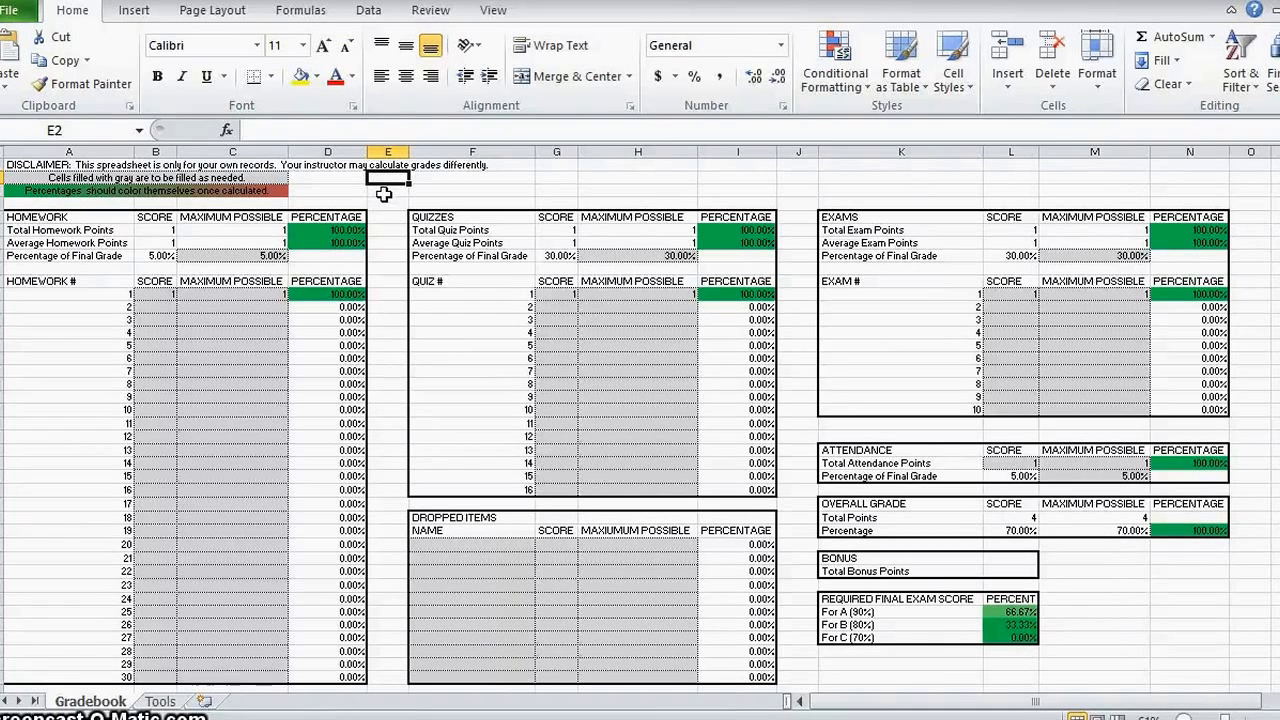
{"action": "left_click", "coordinate": [375, 196]}
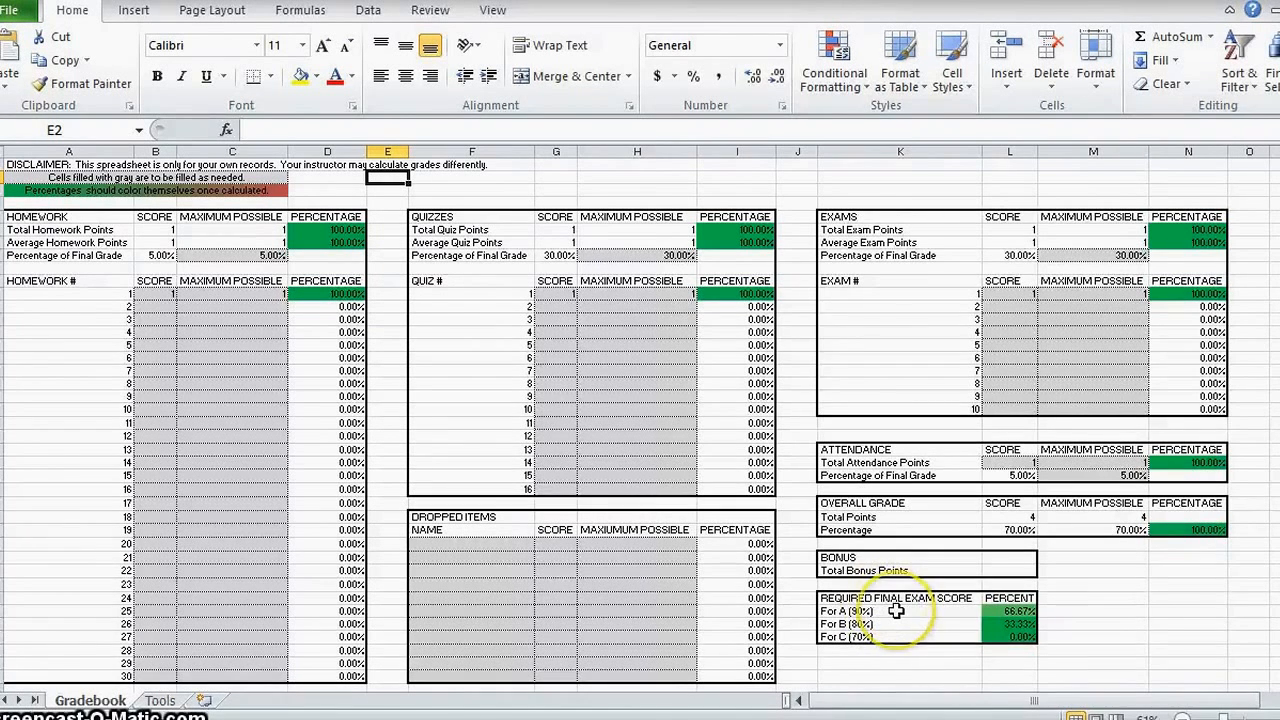
Change the A grade label in the Required Final Exam Score table to "For A (88%)"
{"action": "left_click", "coordinate": [891, 614]}
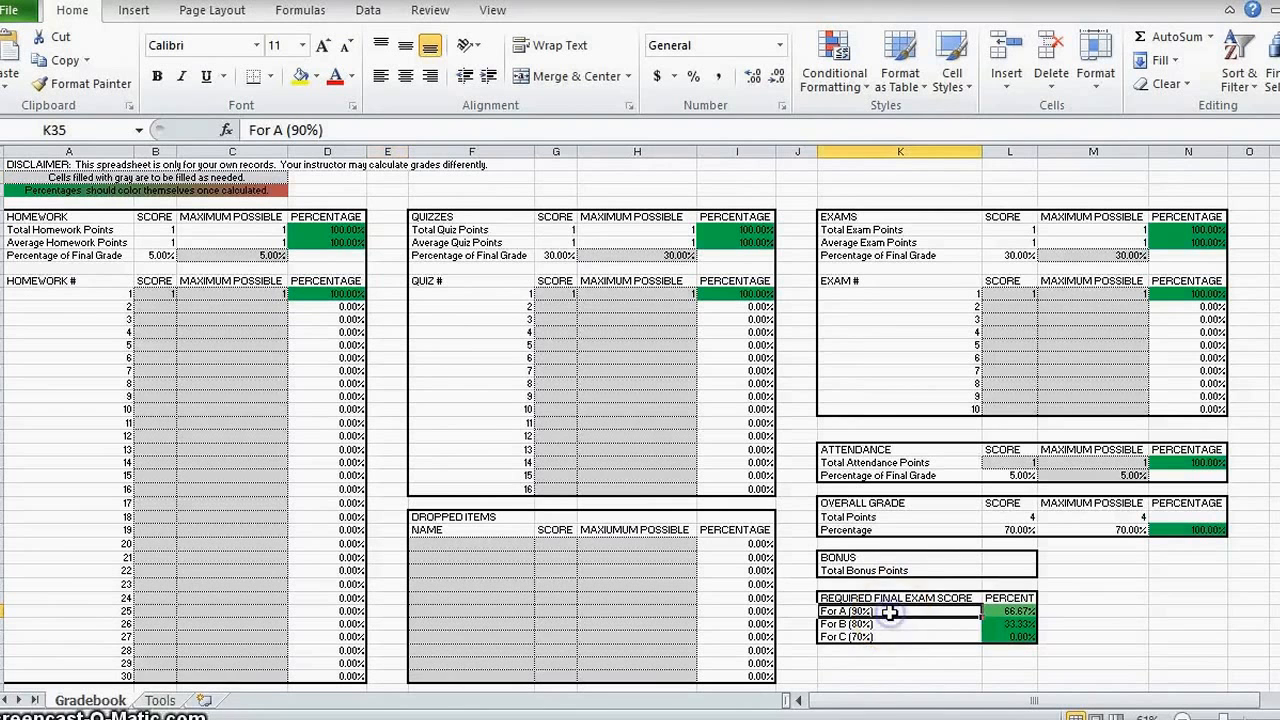
{"action": "left_click", "coordinate": [306, 130]}
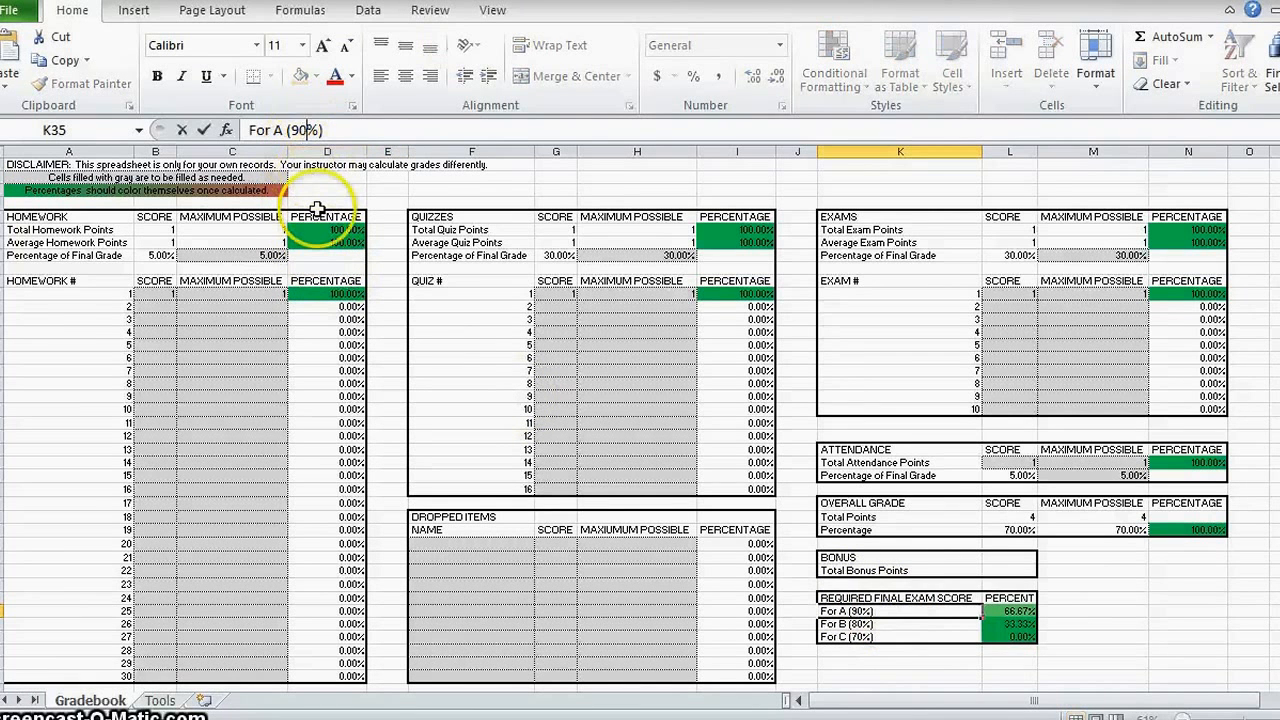
{"action": "key", "text": "BackSpace"}
{"action": "key", "text": "BackSpace"}
{"action": "type", "text": "88"}
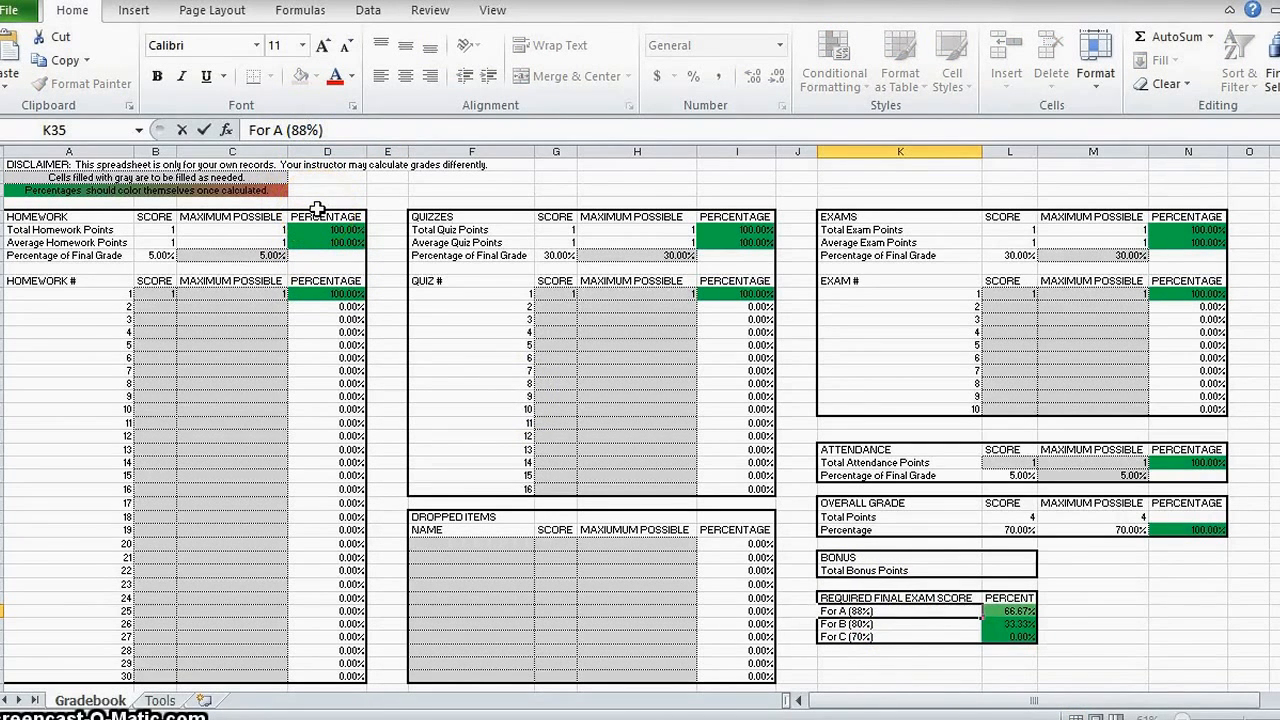
{"action": "key", "text": "Return"}
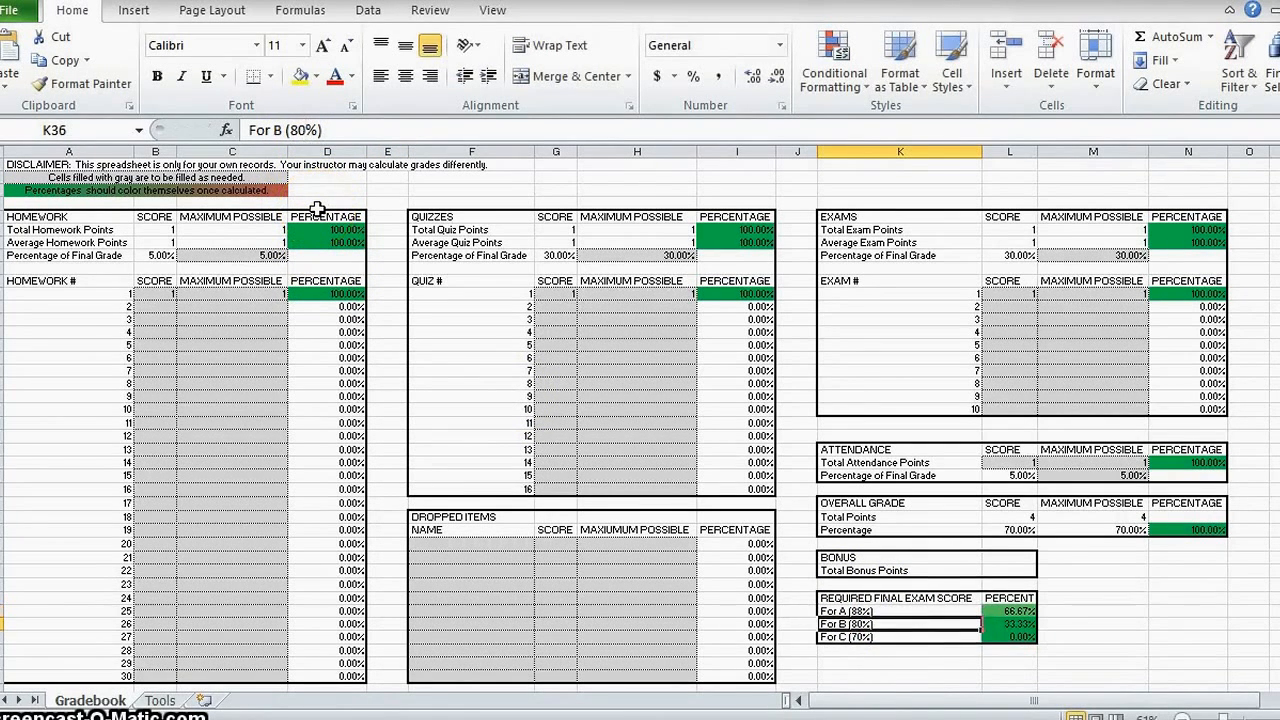
Change the B grade label in the Required Final Exam Score table to "For B (76%)"
{"action": "left_click", "coordinate": [306, 130]}
{"action": "key", "text": "BackSpace"}
{"action": "key", "text": "BackSpace"}
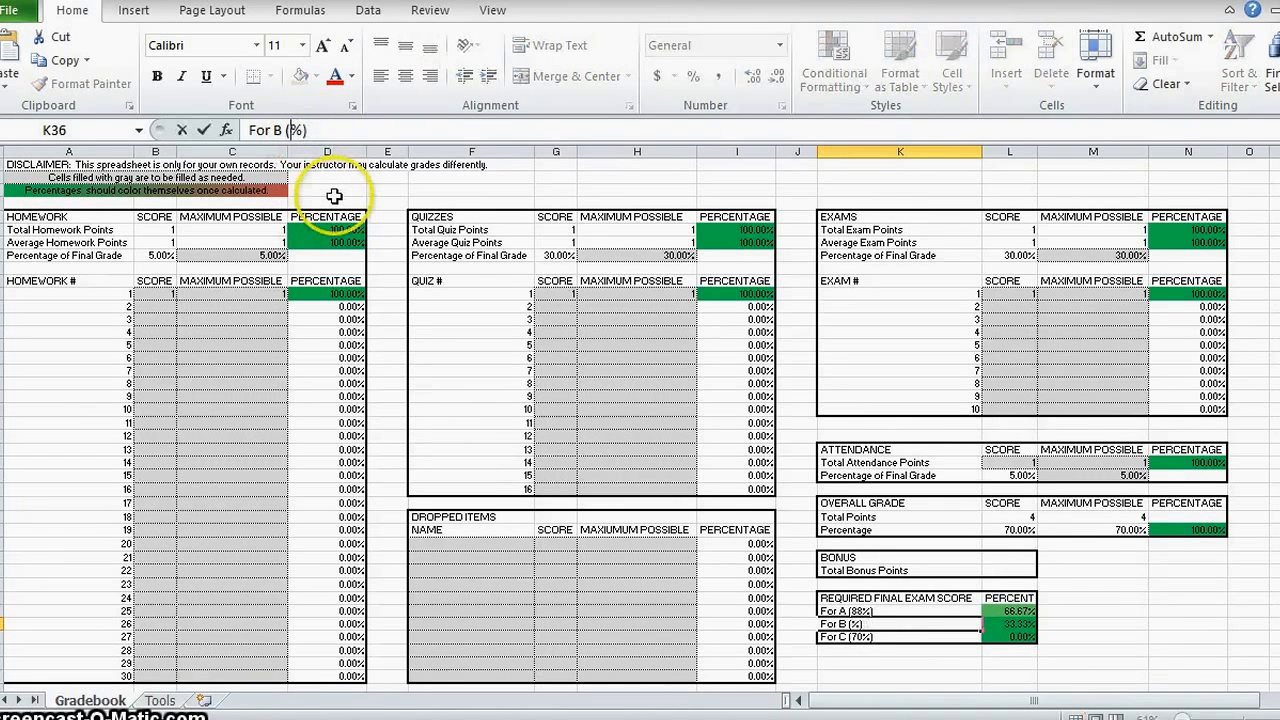
{"action": "type", "text": "76"}
{"action": "key", "text": "Return"}
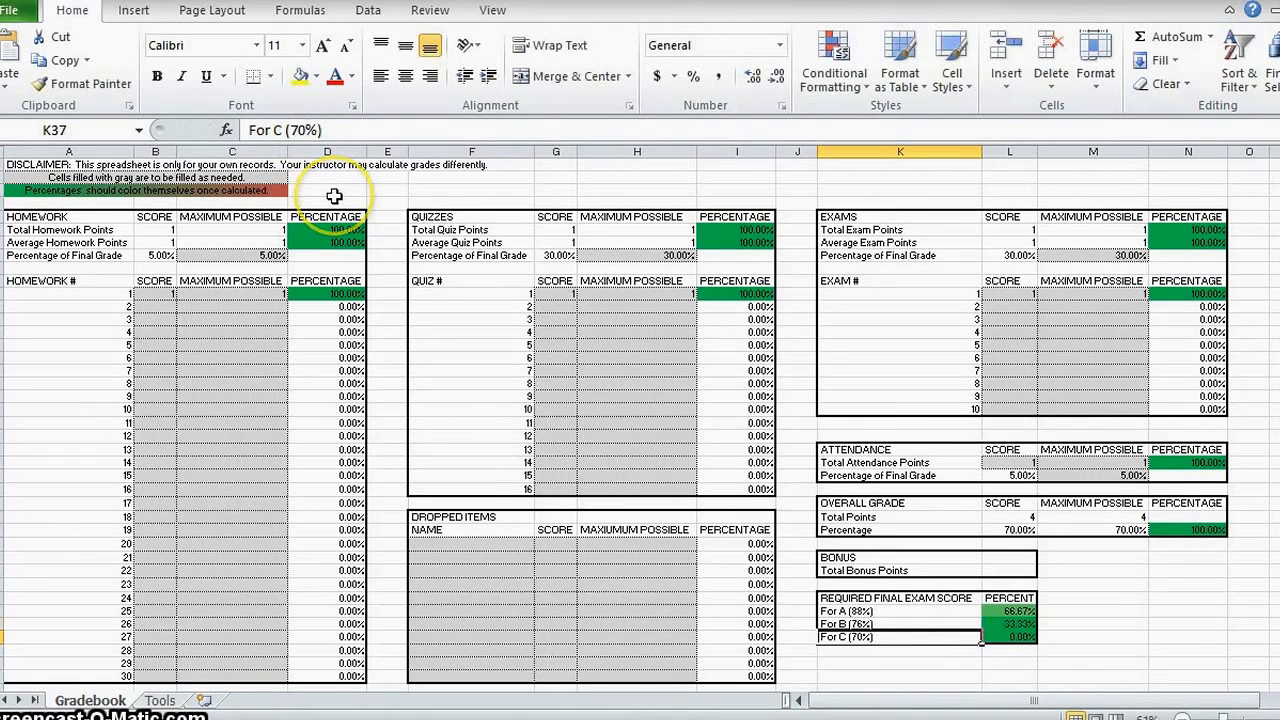
Change the C grade label in the Required Final Exam Score table to "For C (60%)"
{"action": "left_click", "coordinate": [306, 130]}
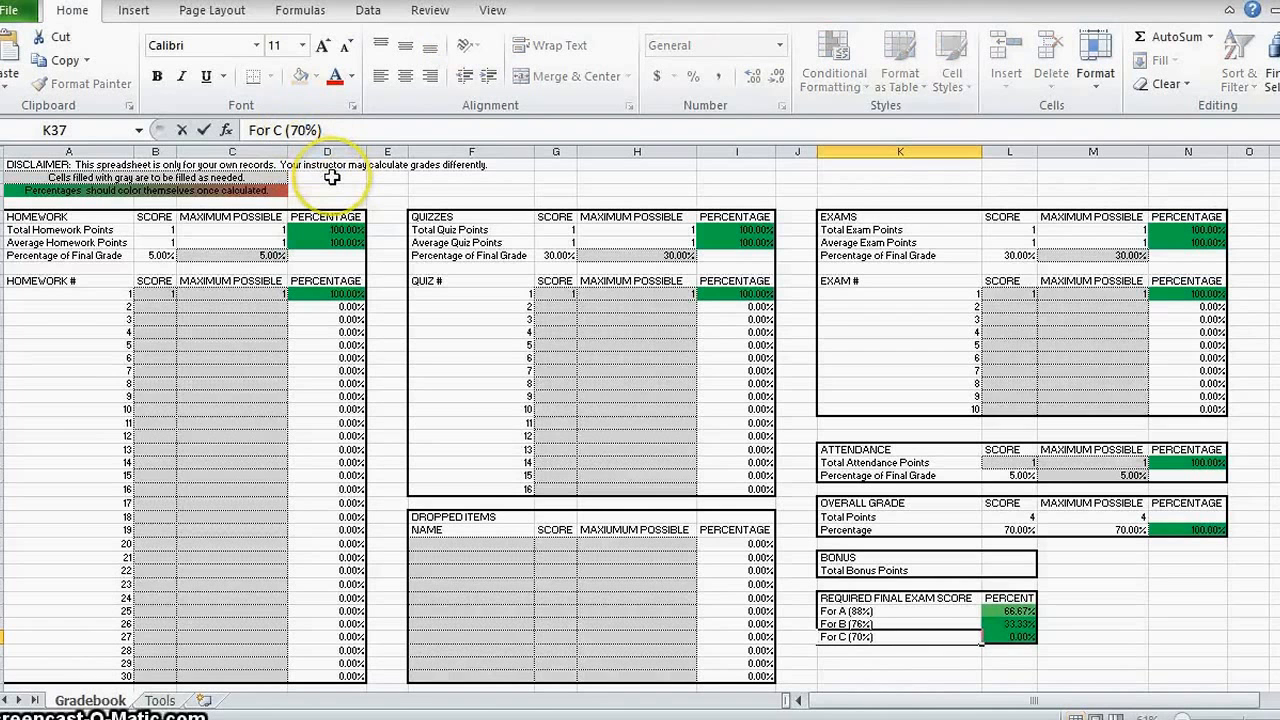
{"action": "key", "text": "BackSpace"}
{"action": "key", "text": "BackSpace"}
{"action": "type", "text": "60"}
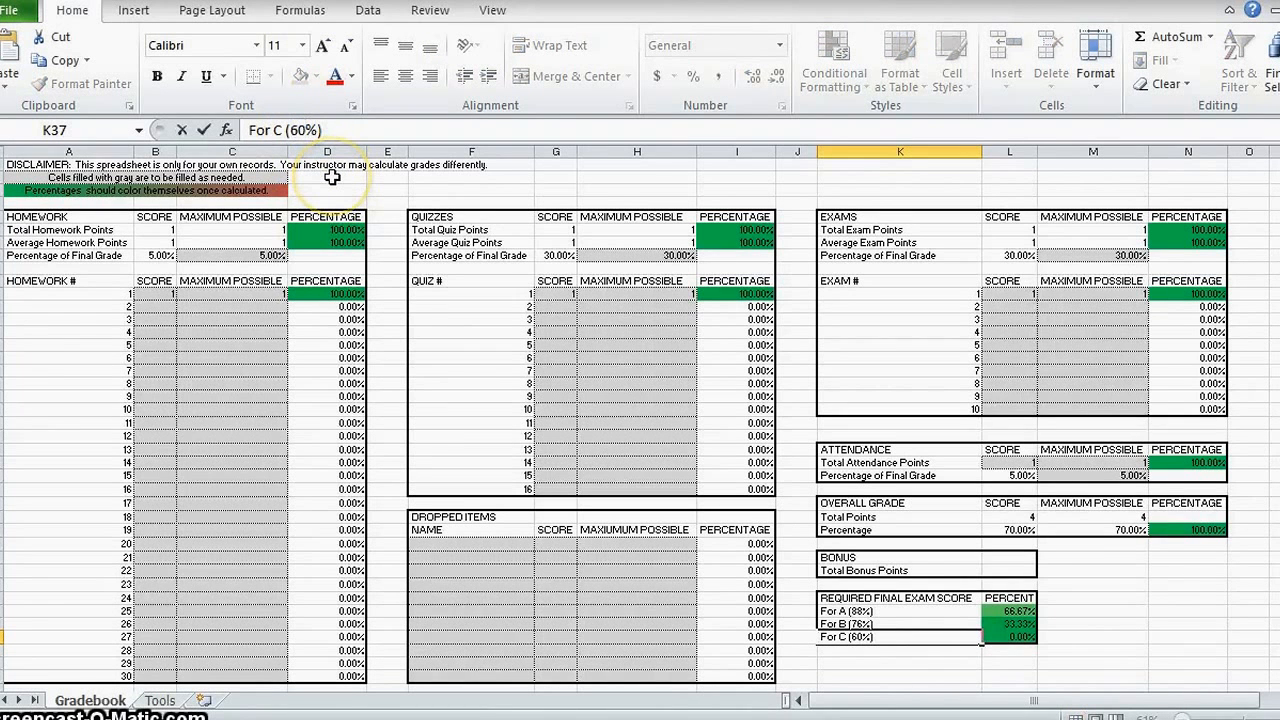
{"action": "key", "text": "Return"}
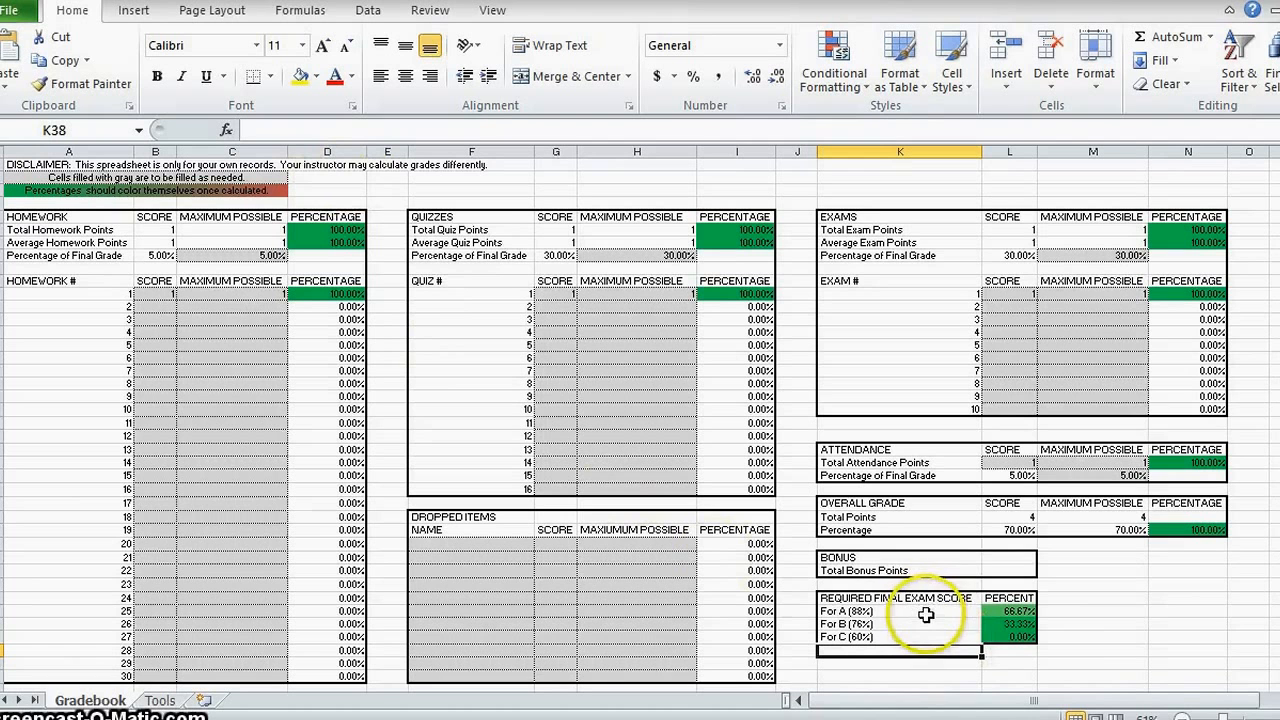
Set the grade threshold in the required final exam percent formula for an A to 0.88
{"action": "left_click", "coordinate": [994, 614]}
{"action": "left_click", "coordinate": [995, 624]}
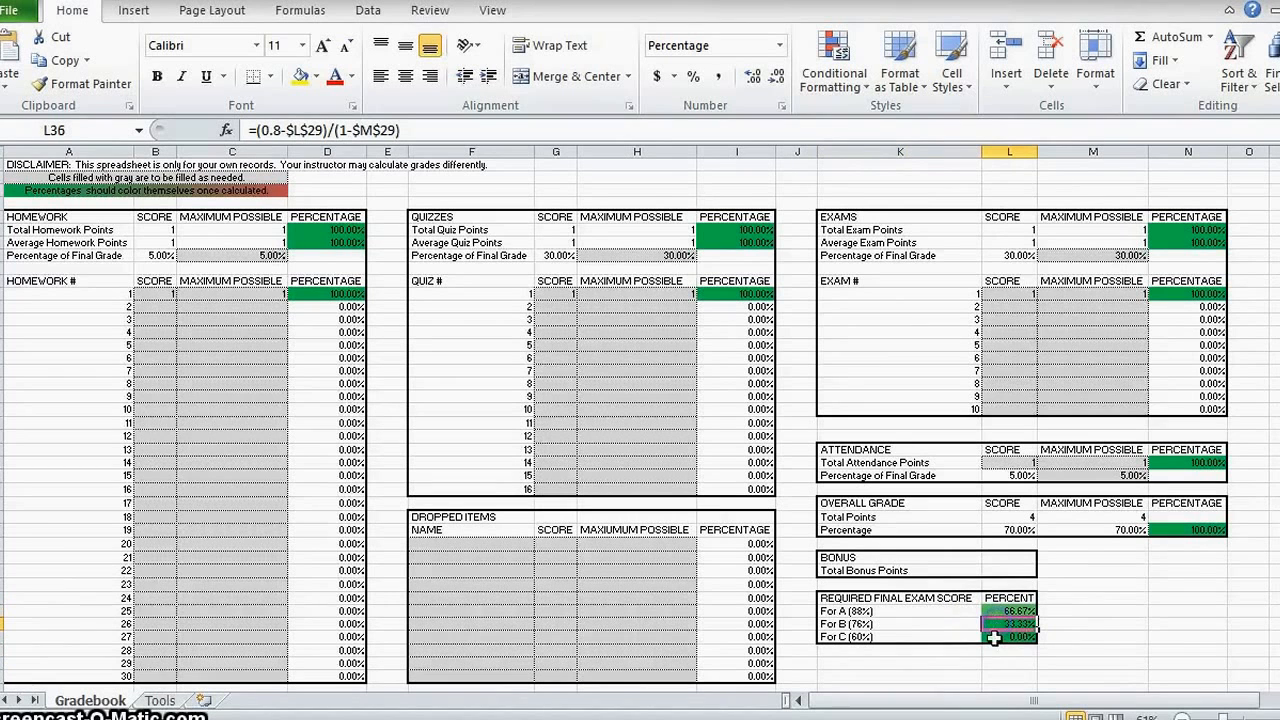
{"action": "left_click", "coordinate": [995, 637]}
{"action": "left_click", "coordinate": [996, 611]}
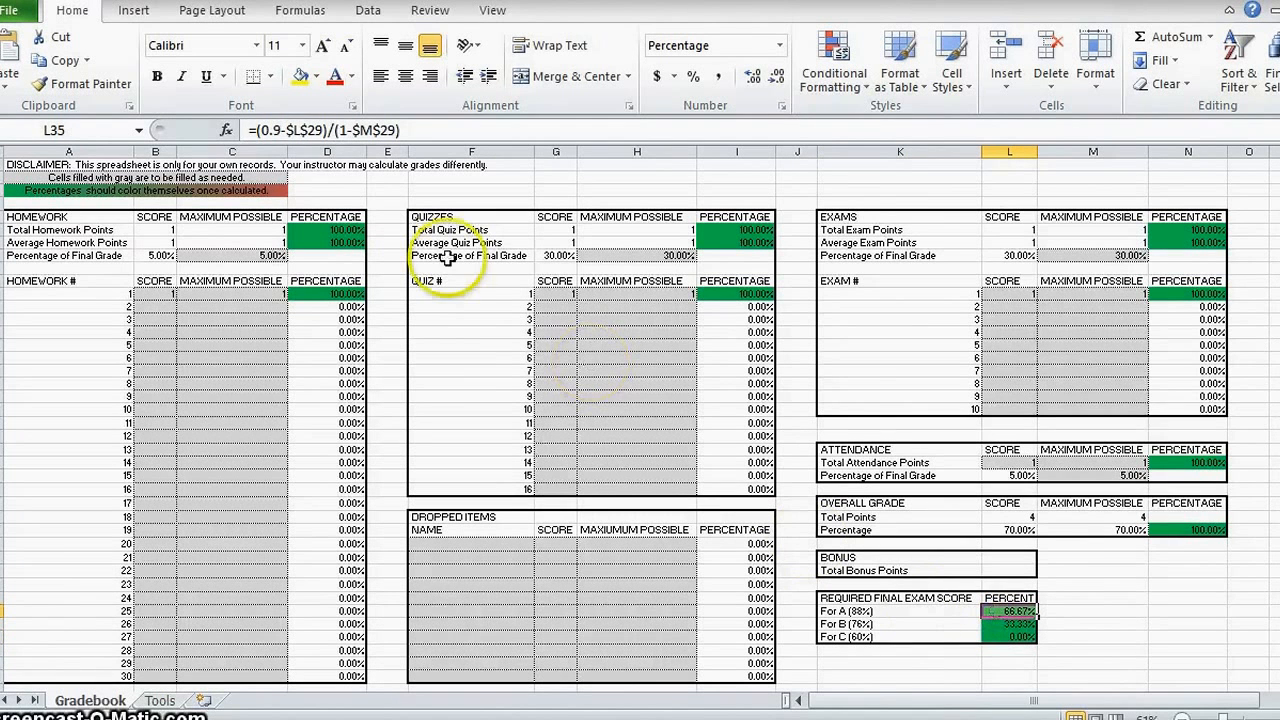
{"action": "double_click", "coordinate": [271, 130]}
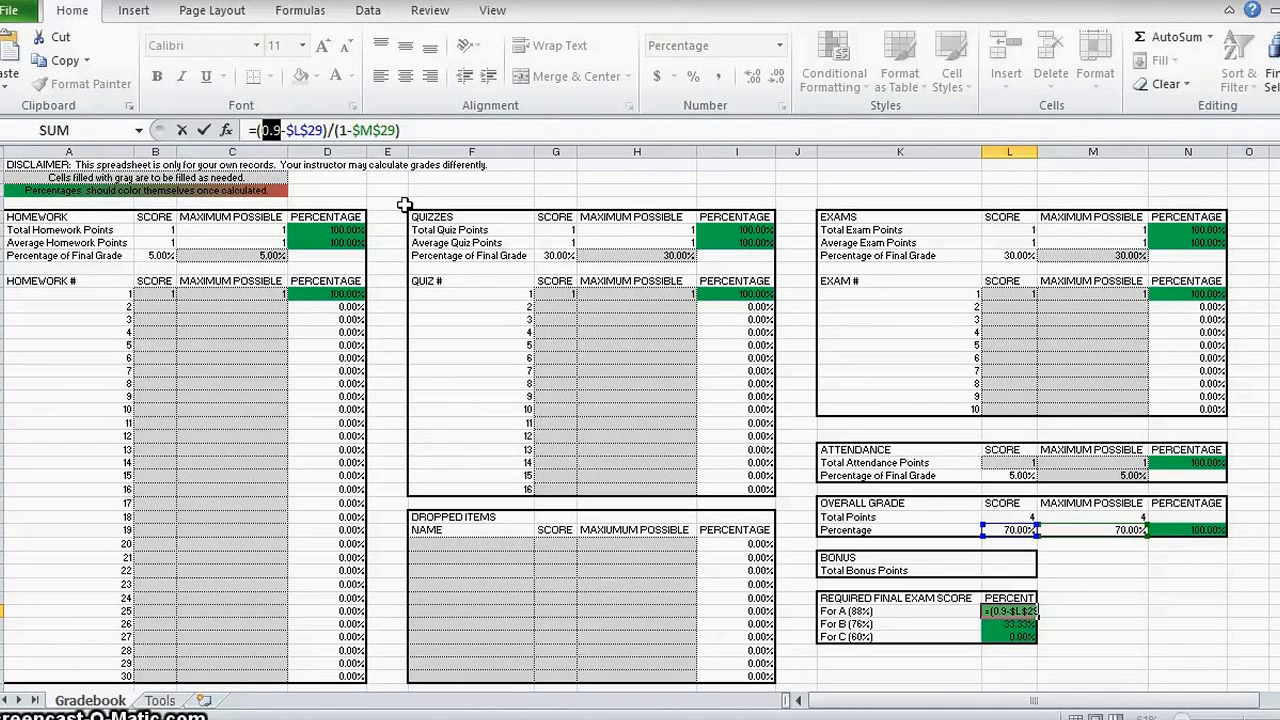
{"action": "type", "text": "0.88"}
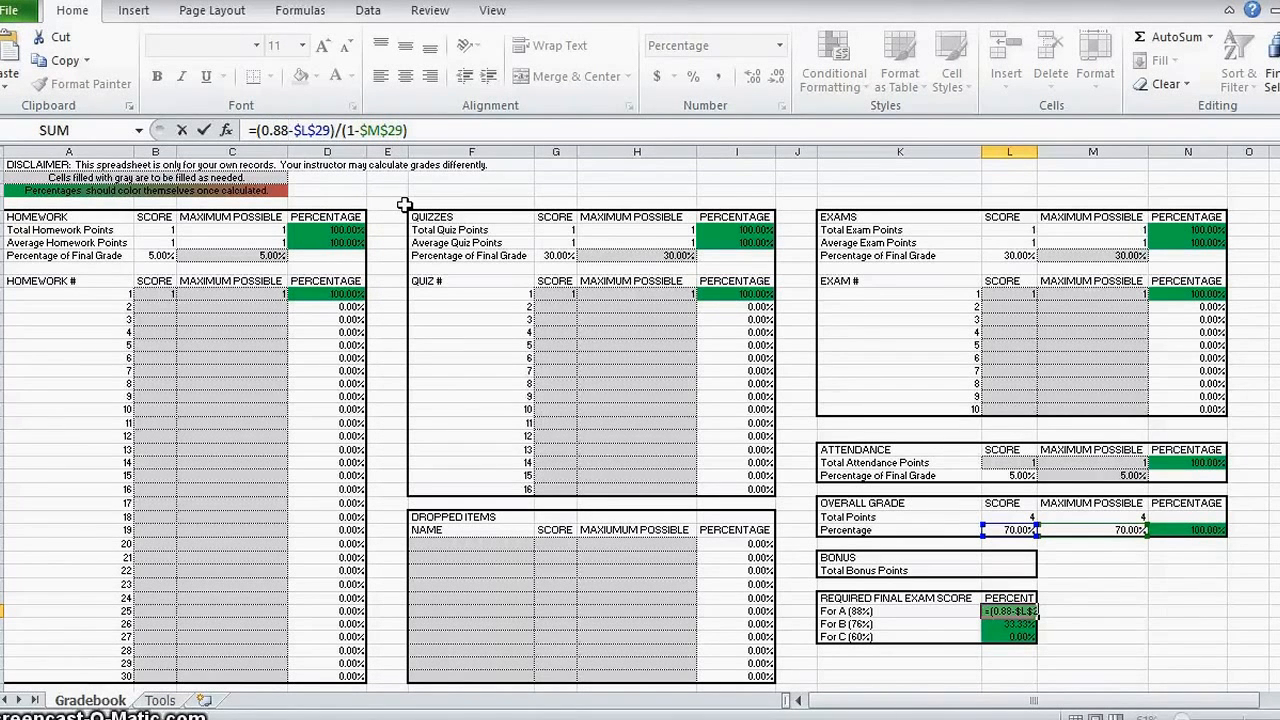
{"action": "key", "text": "Return"}
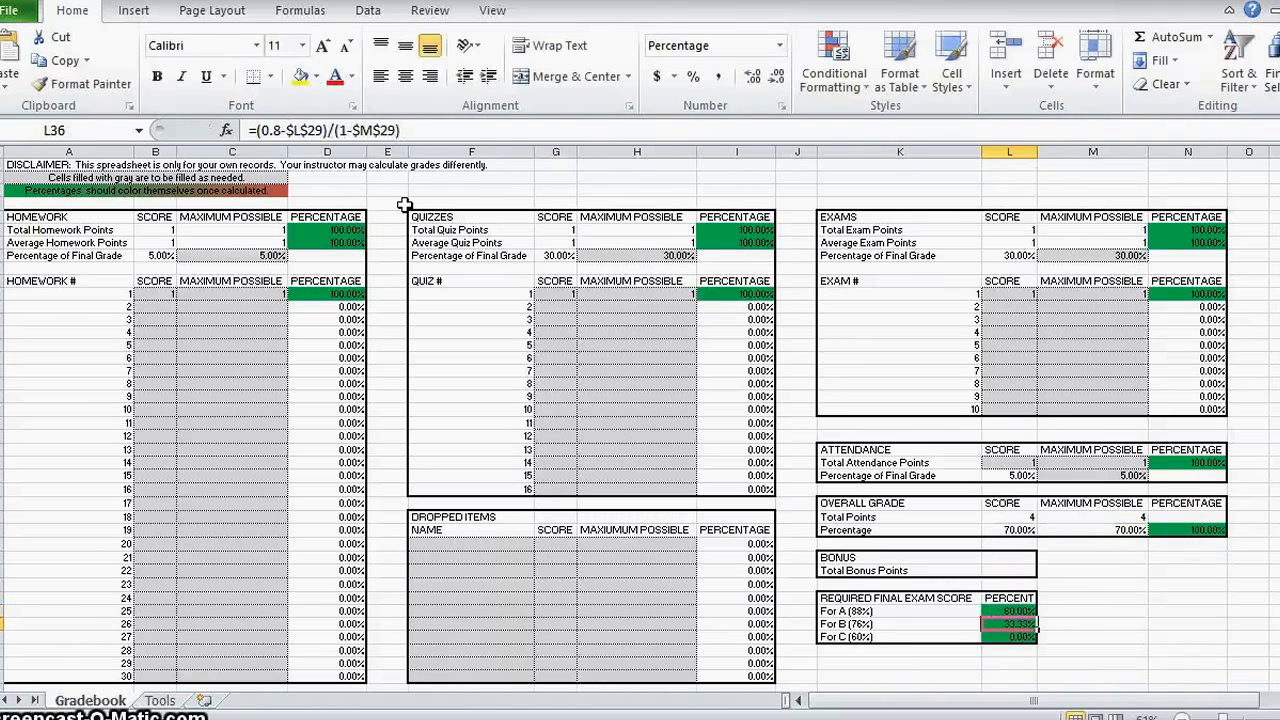
Set the grade threshold in the required final exam percent formula for a B to 0.76
{"action": "left_click_drag", "start_coordinate": [274, 131], "coordinate": [281, 131]}
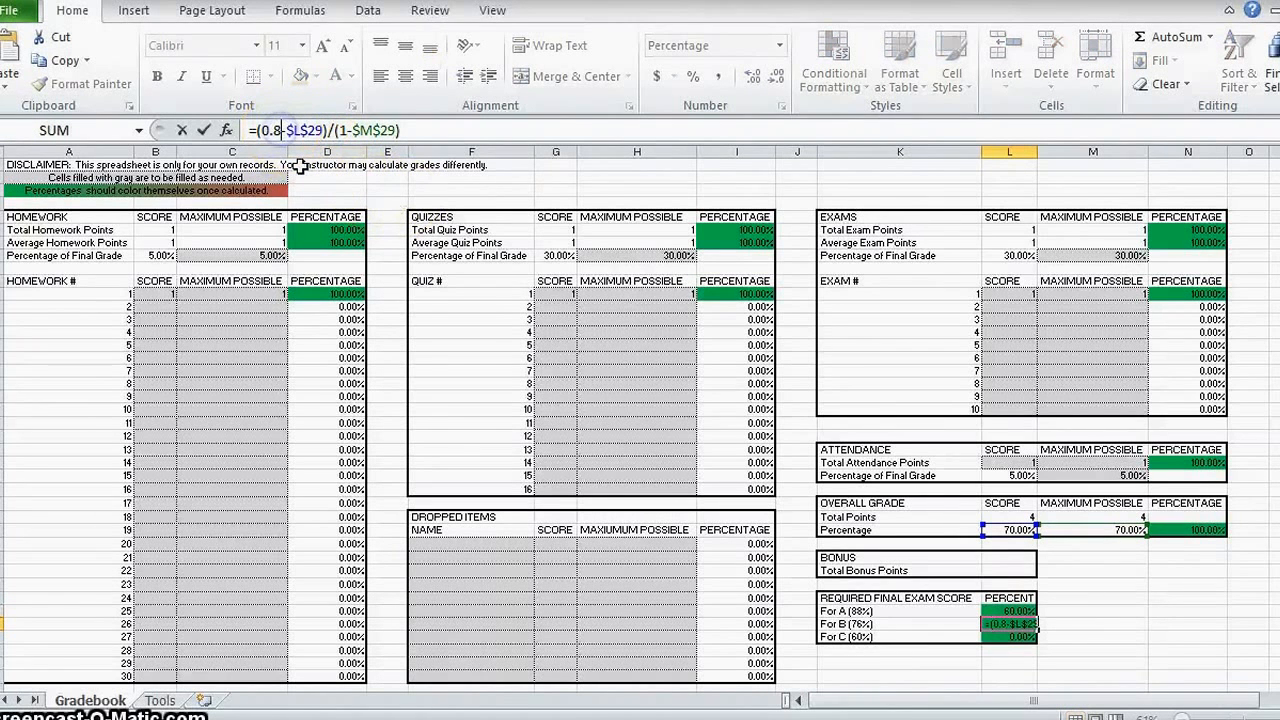
{"action": "key", "text": "BackSpace"}
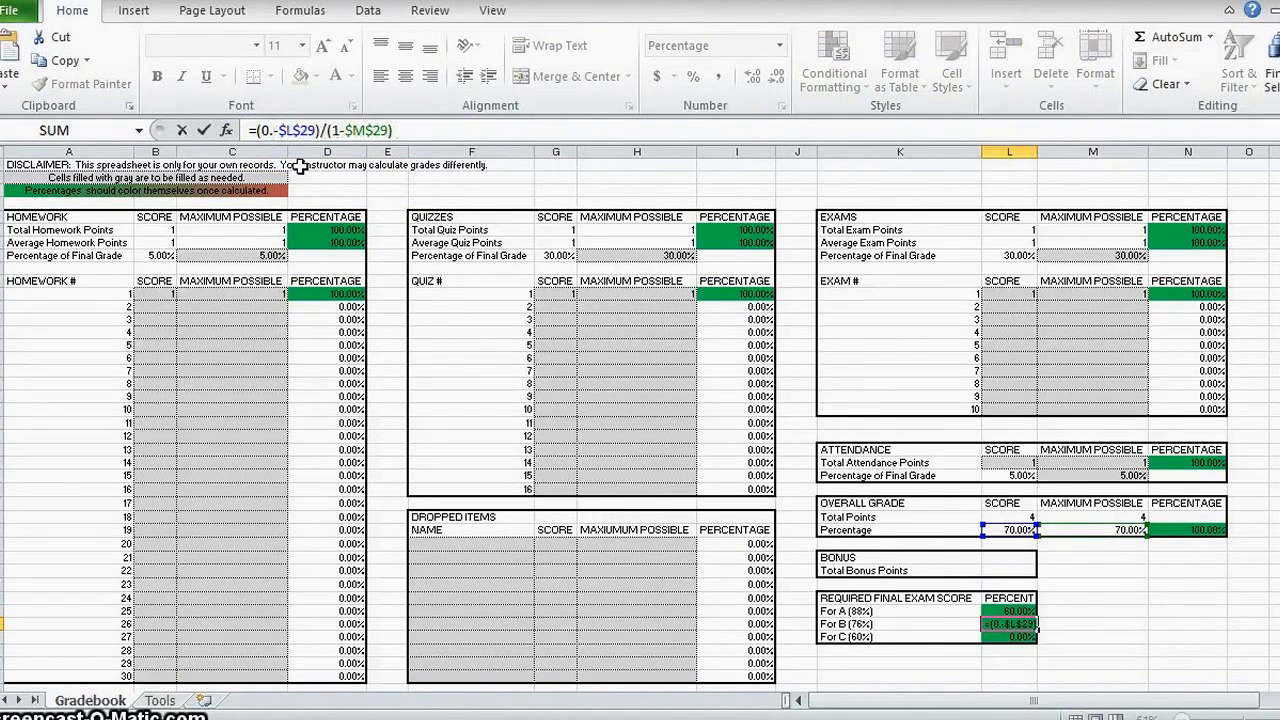
{"action": "type", "text": "76"}
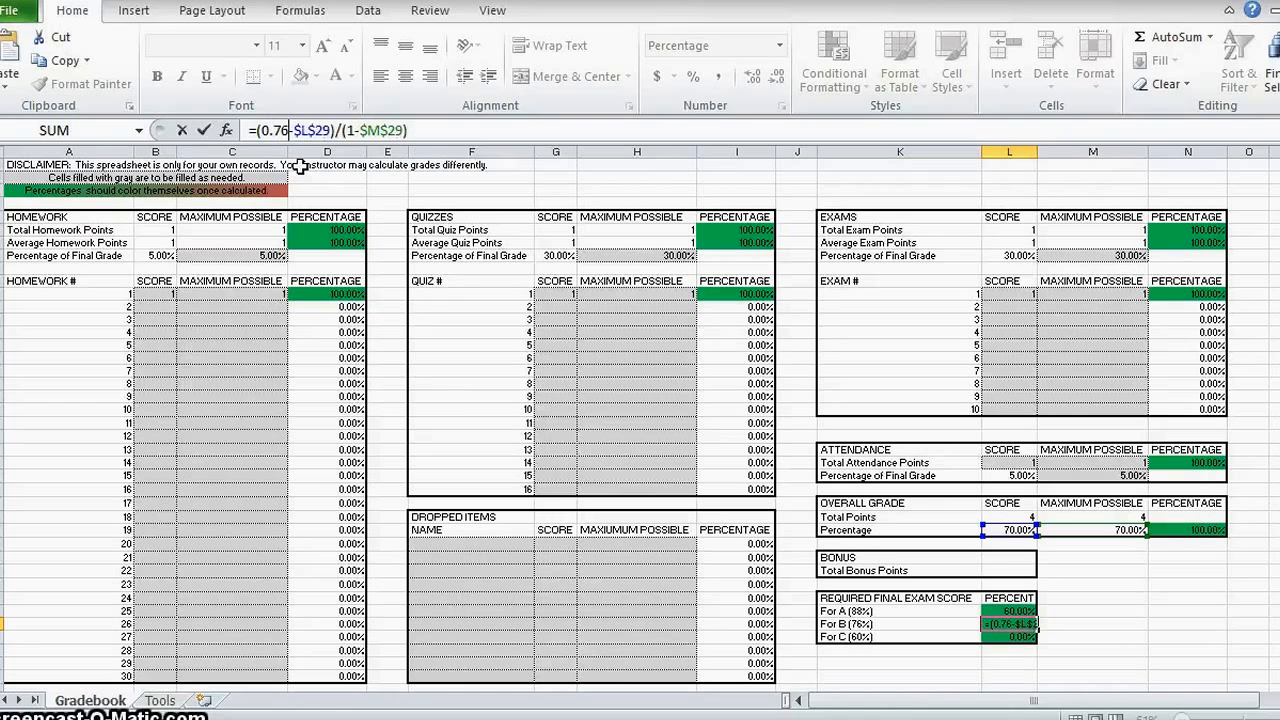
{"action": "key", "text": "Return"}
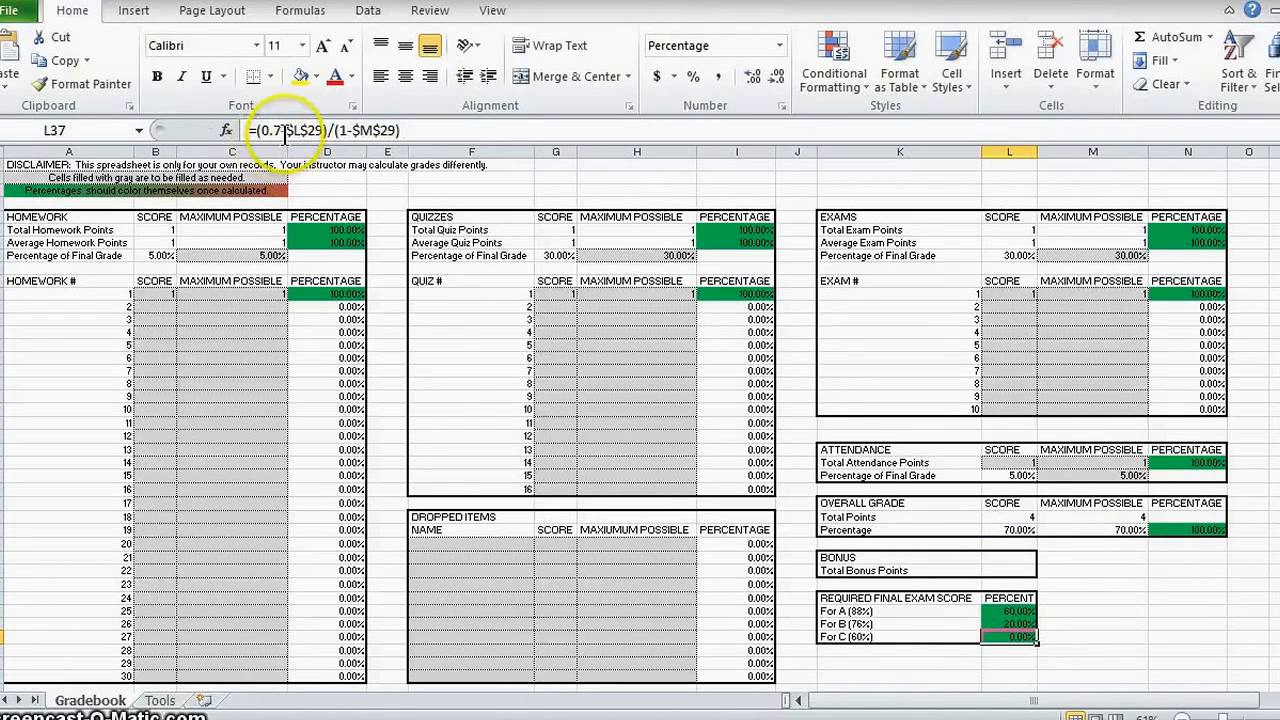
Set the grade threshold in the required final exam percent formula for a C to 0.60
{"action": "left_click", "coordinate": [286, 131]}
{"action": "key", "text": "BackSpace"}
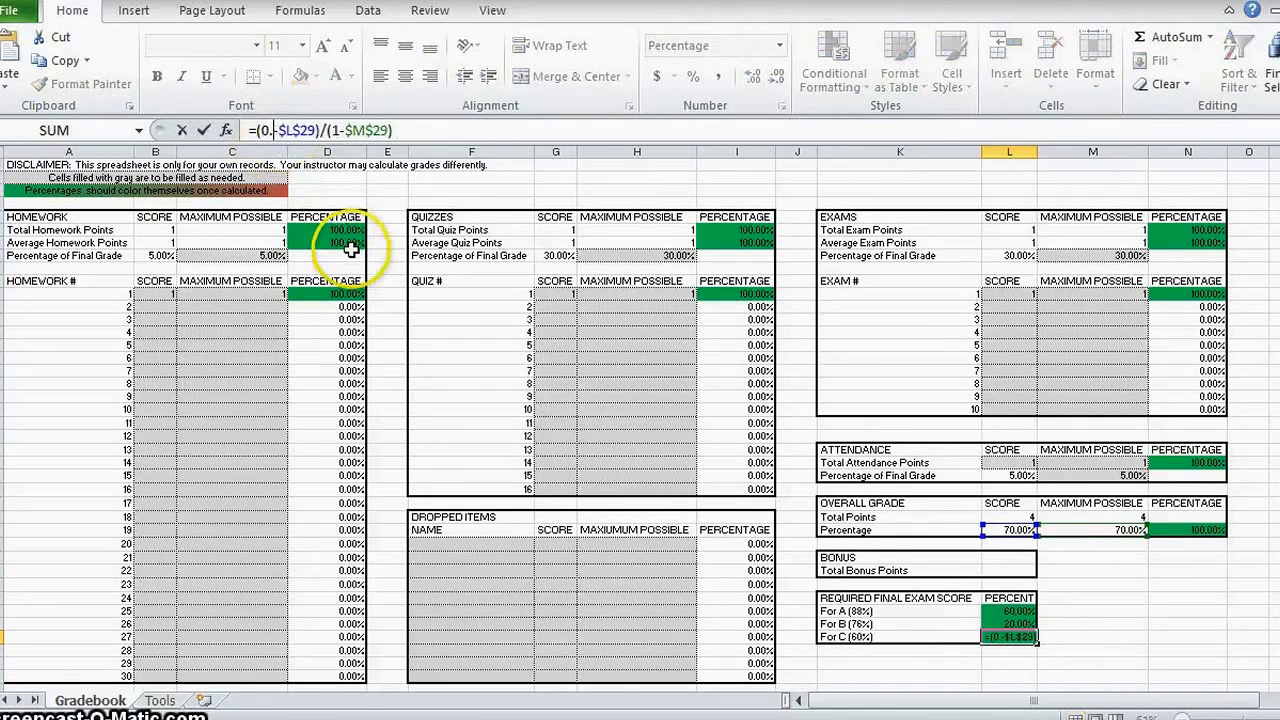
{"action": "type", "text": "60"}
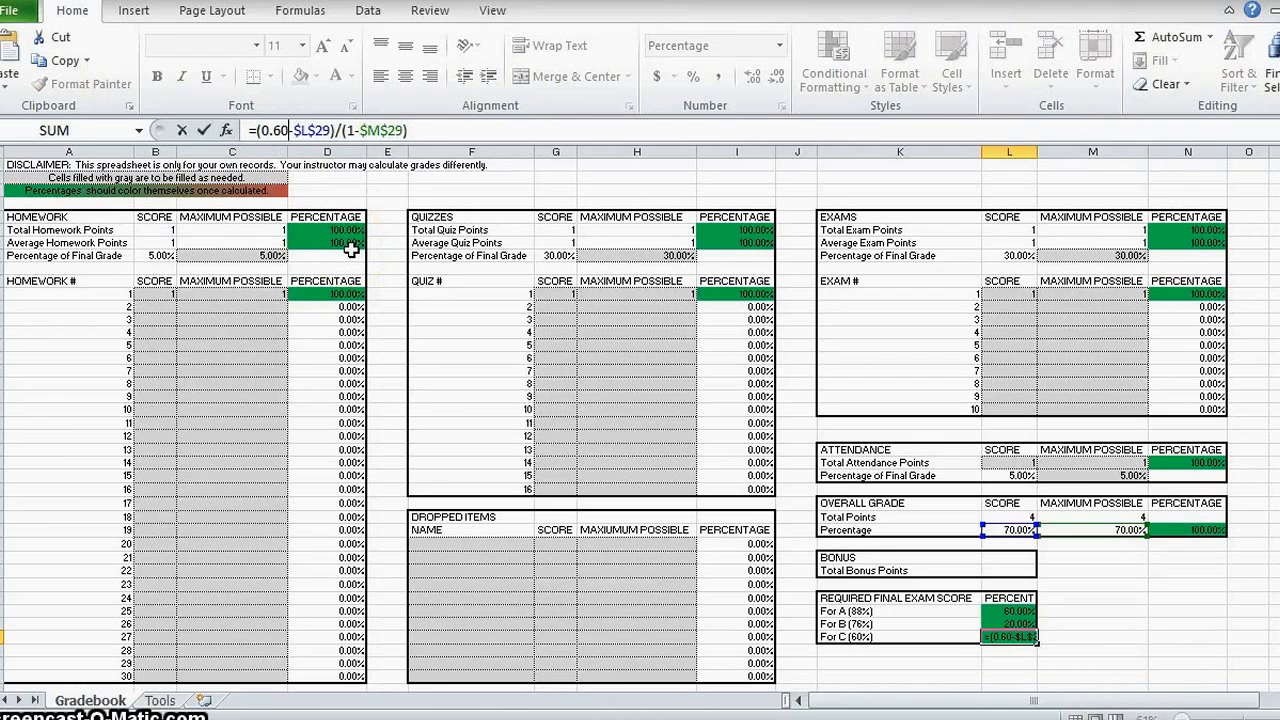
{"action": "key", "text": "Return"}
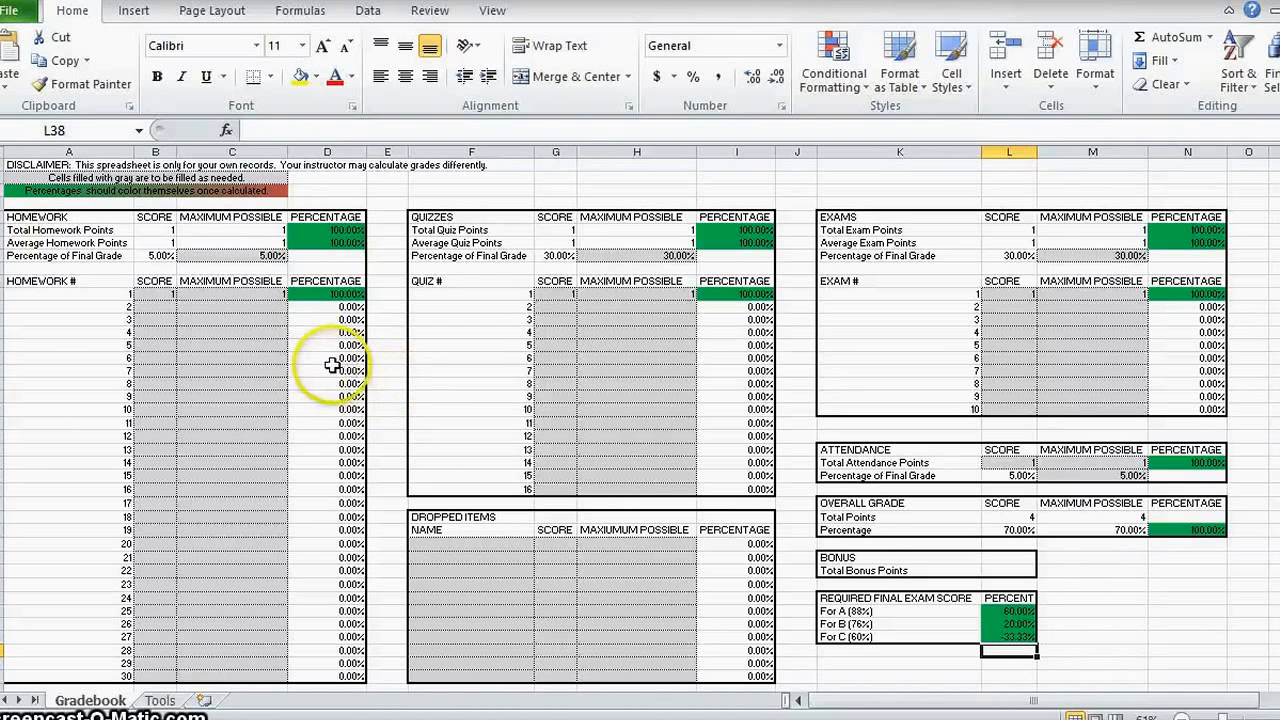
Set the maximum possible points for homework 1, 2 and 3 to 5 each
{"action": "left_click", "coordinate": [235, 292]}
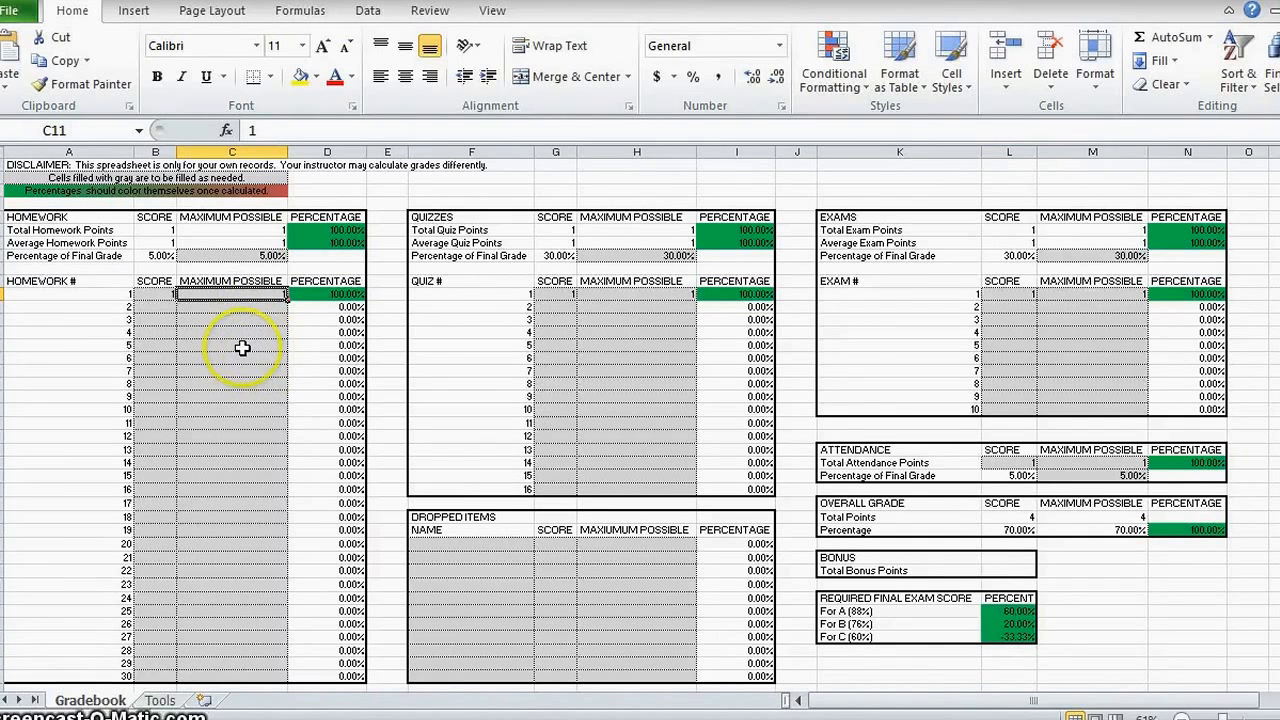
{"action": "type", "text": "5"}
{"action": "key", "text": "Return"}
{"action": "type", "text": "5"}
{"action": "key", "text": "Return"}
{"action": "type", "text": "5"}
{"action": "key", "text": "Return"}
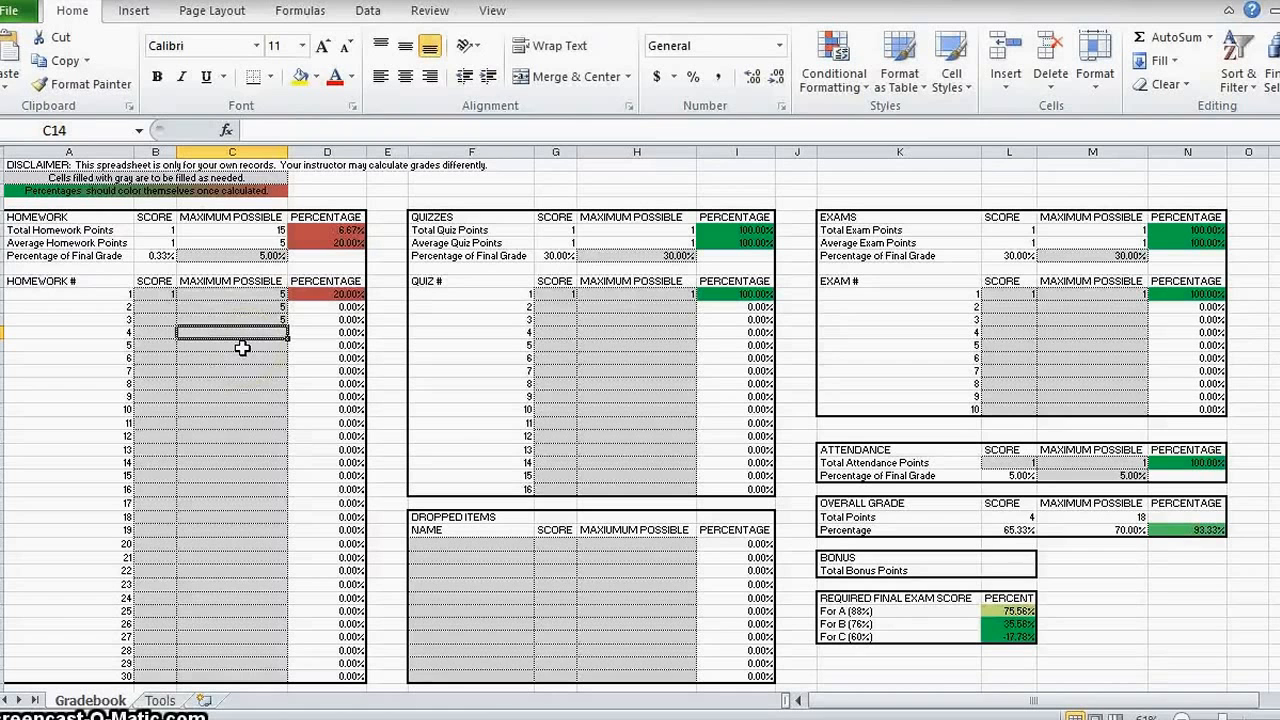
Enter scores of 5, 3 and 4 for homework 1, 2 and 3
{"action": "left_click", "coordinate": [156, 294]}
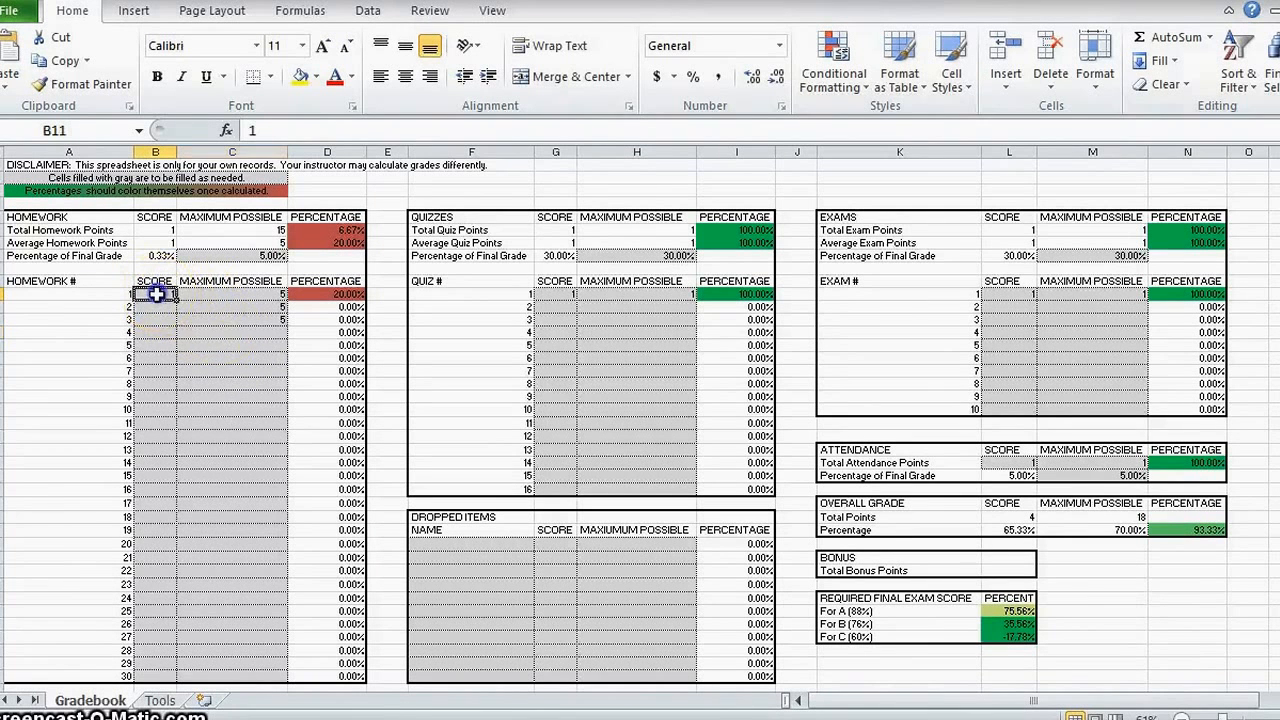
{"action": "type", "text": "5"}
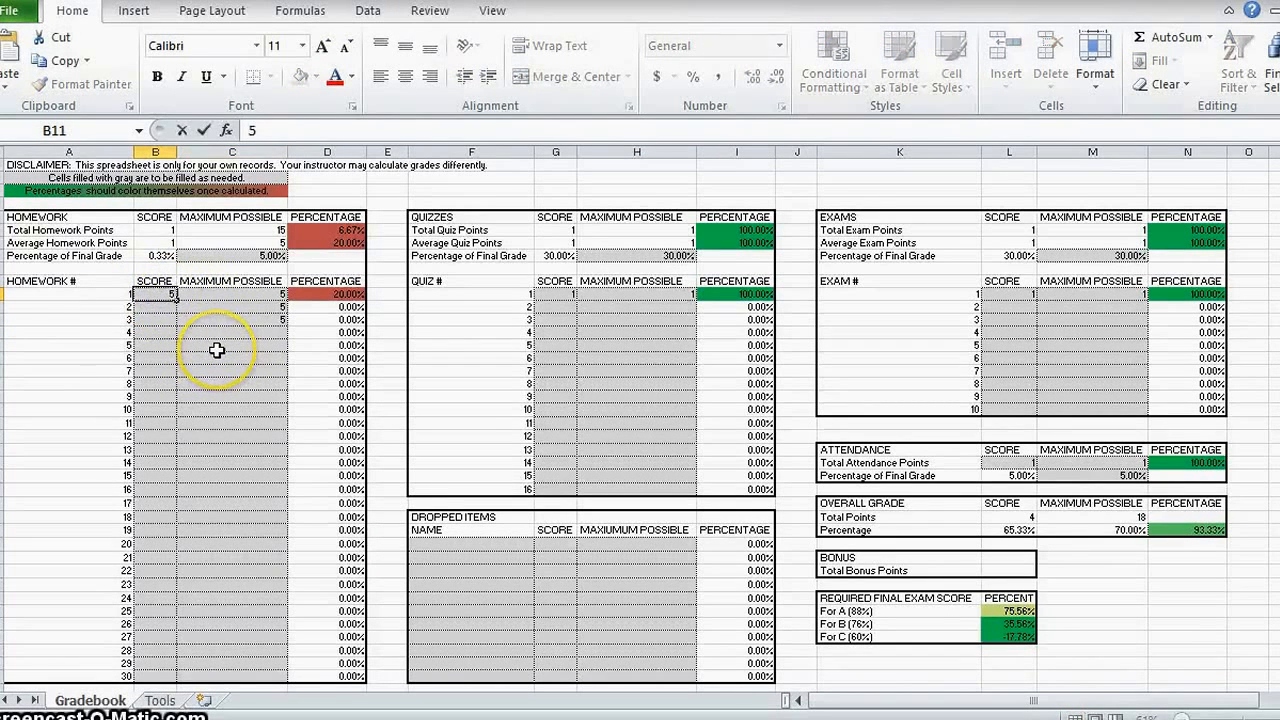
{"action": "key", "text": "Return"}
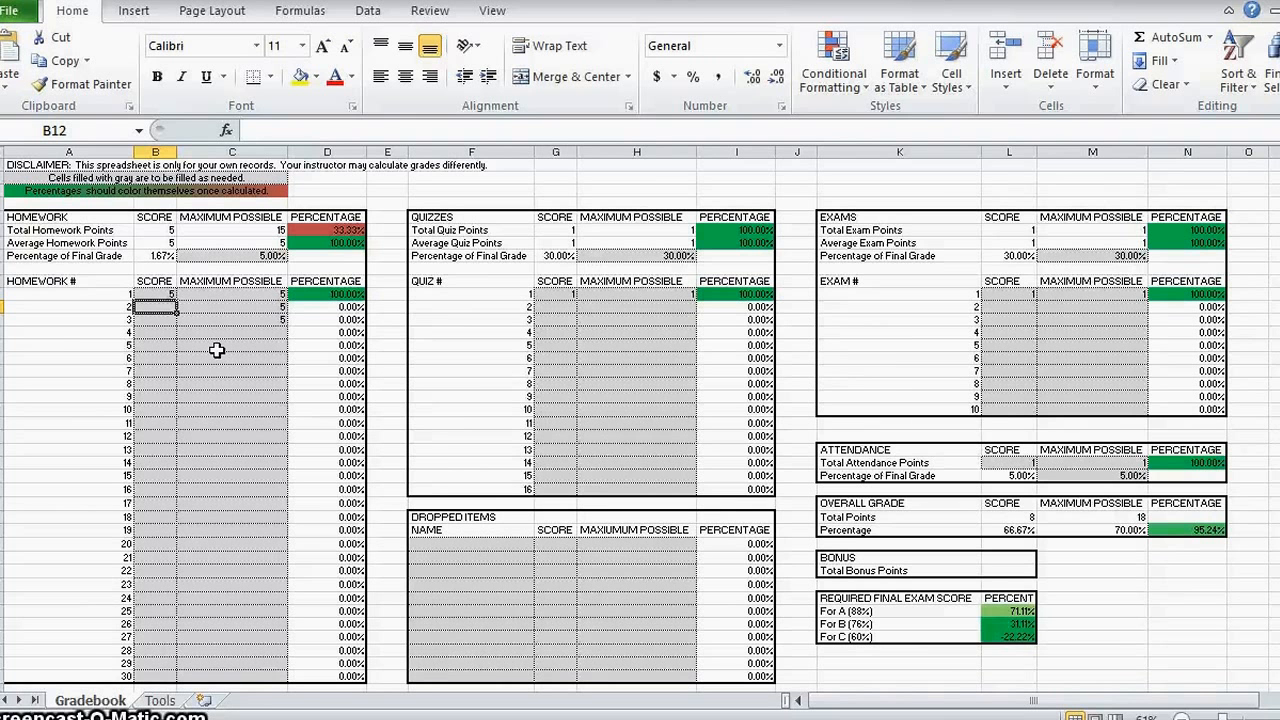
{"action": "type", "text": "3"}
{"action": "key", "text": "Return"}
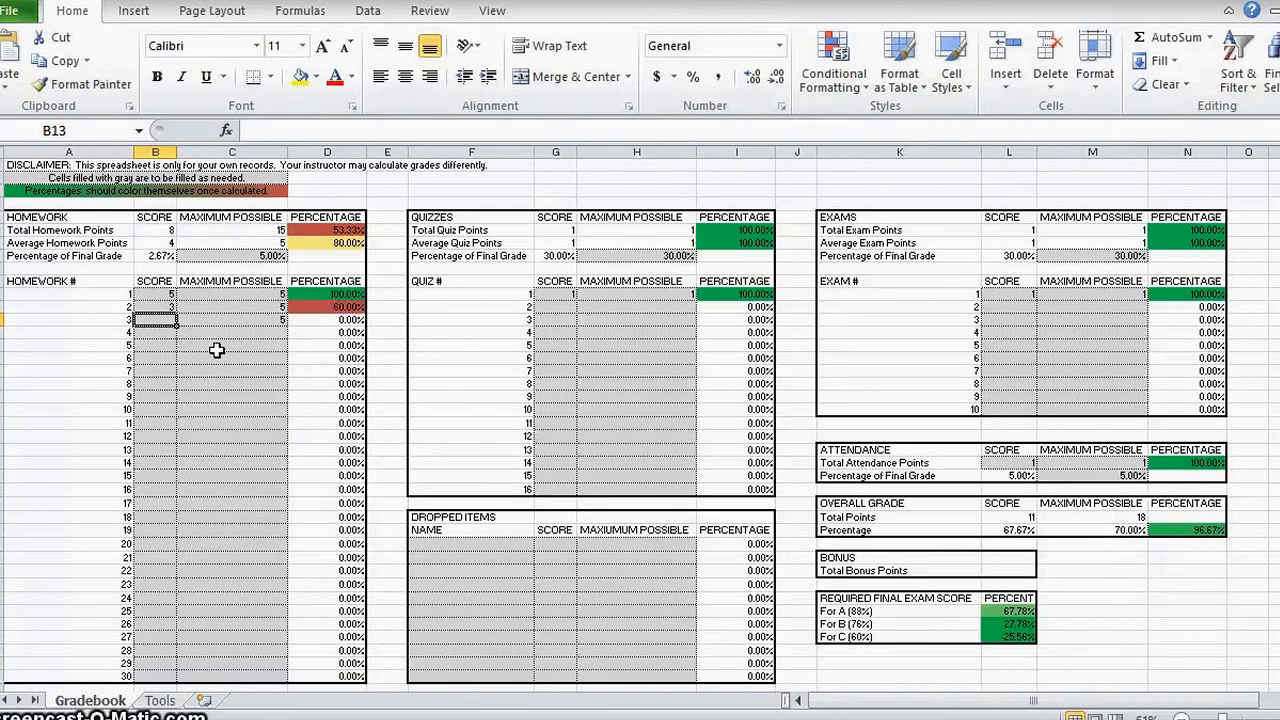
{"action": "type", "text": "4"}
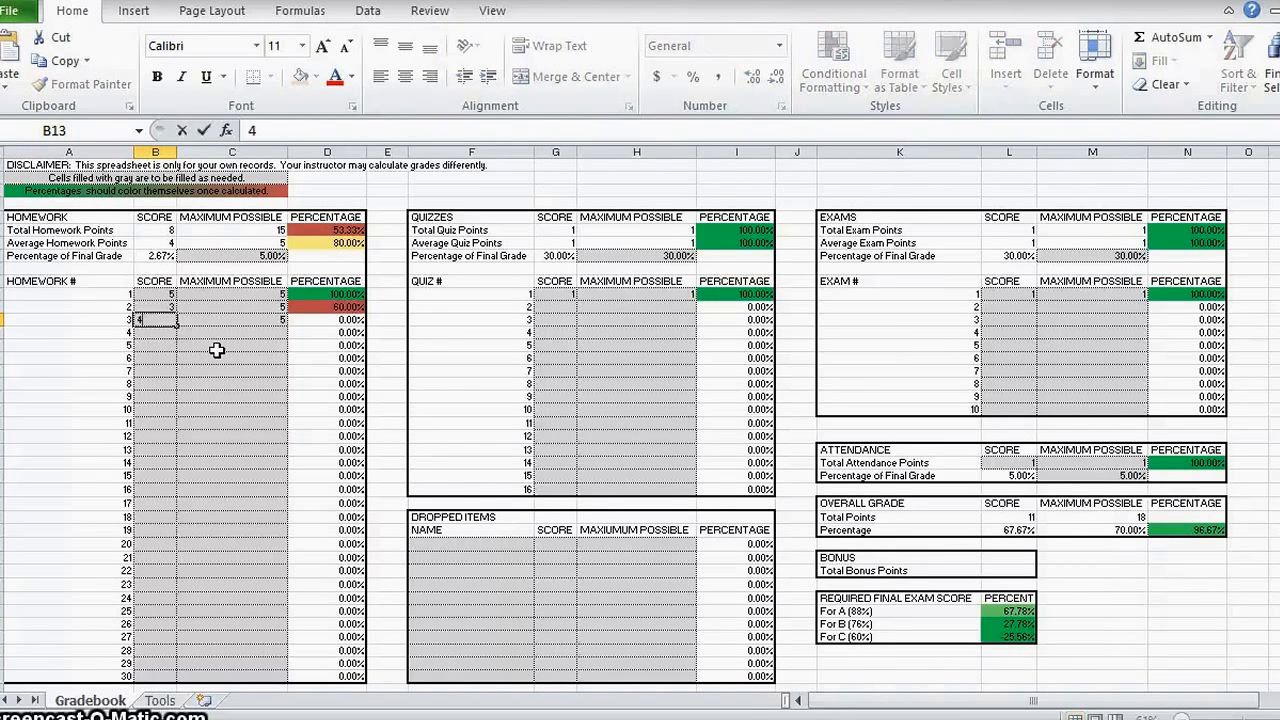
{"action": "key", "text": "Return"}
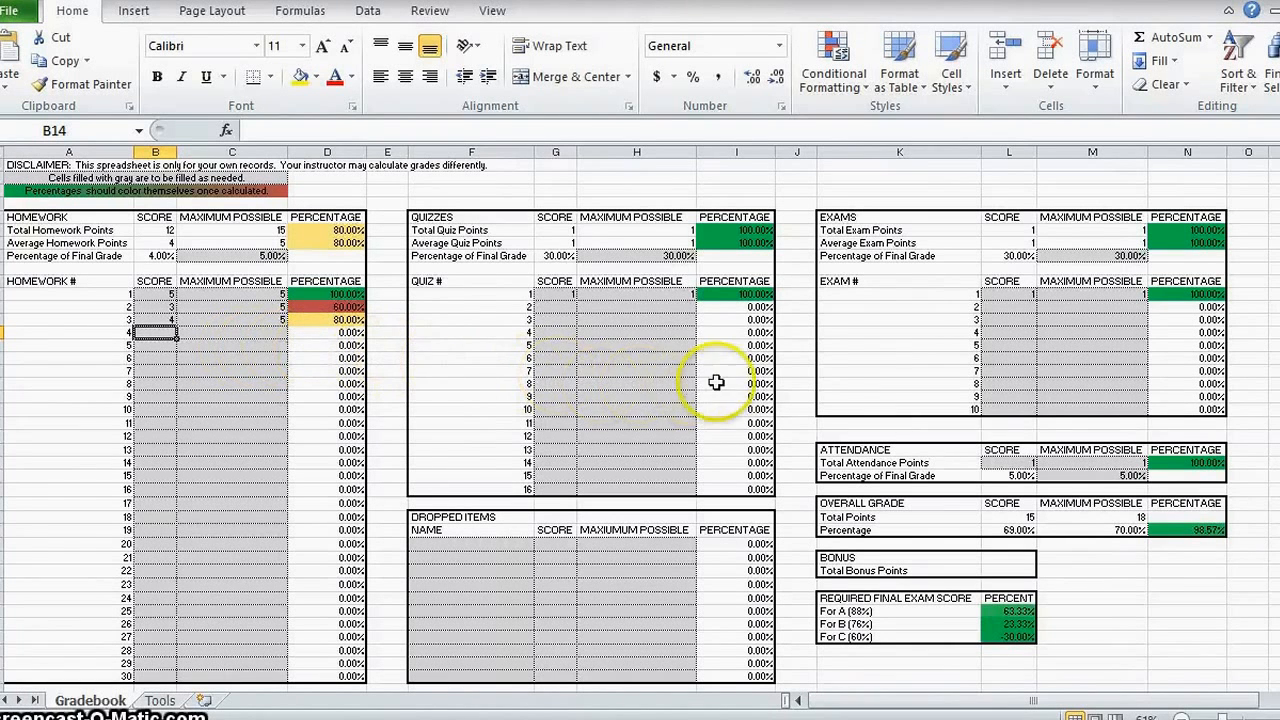
Set the maximum possible points for quiz 1 and quiz 2 to 50 each
{"action": "left_click", "coordinate": [675, 292]}
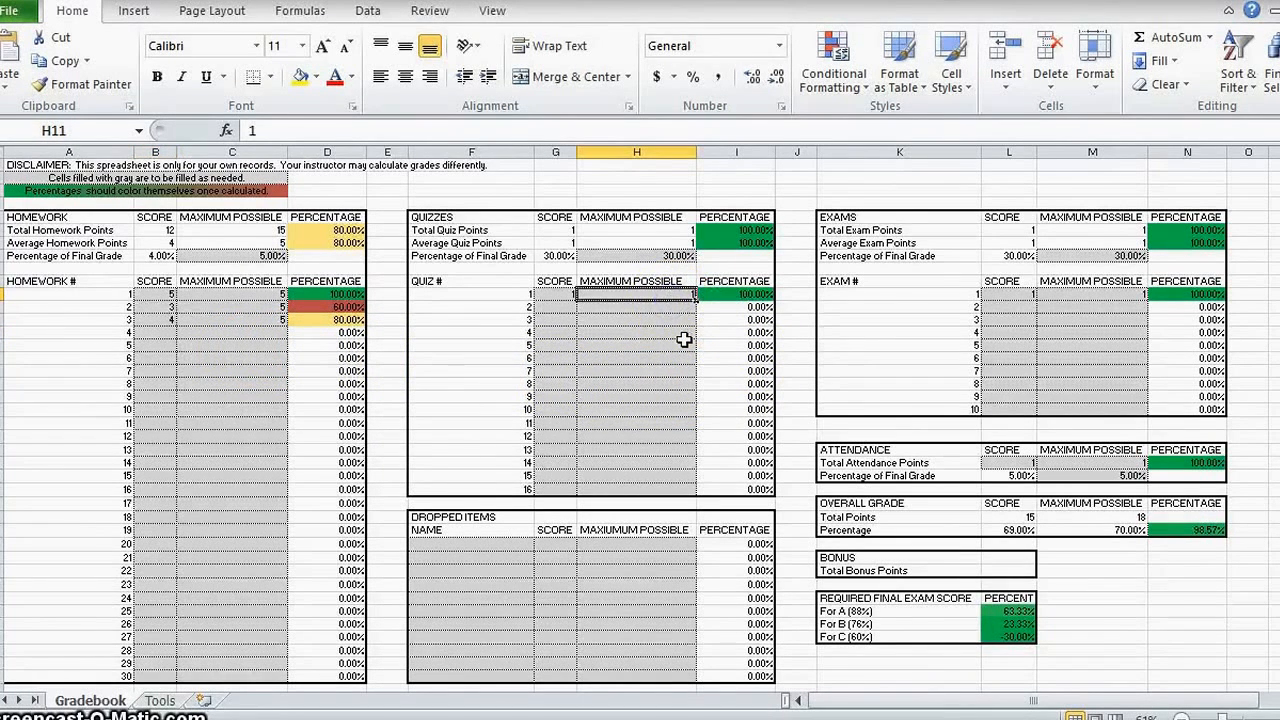
{"action": "type", "text": "50"}
{"action": "key", "text": "Return"}
{"action": "type", "text": "50"}
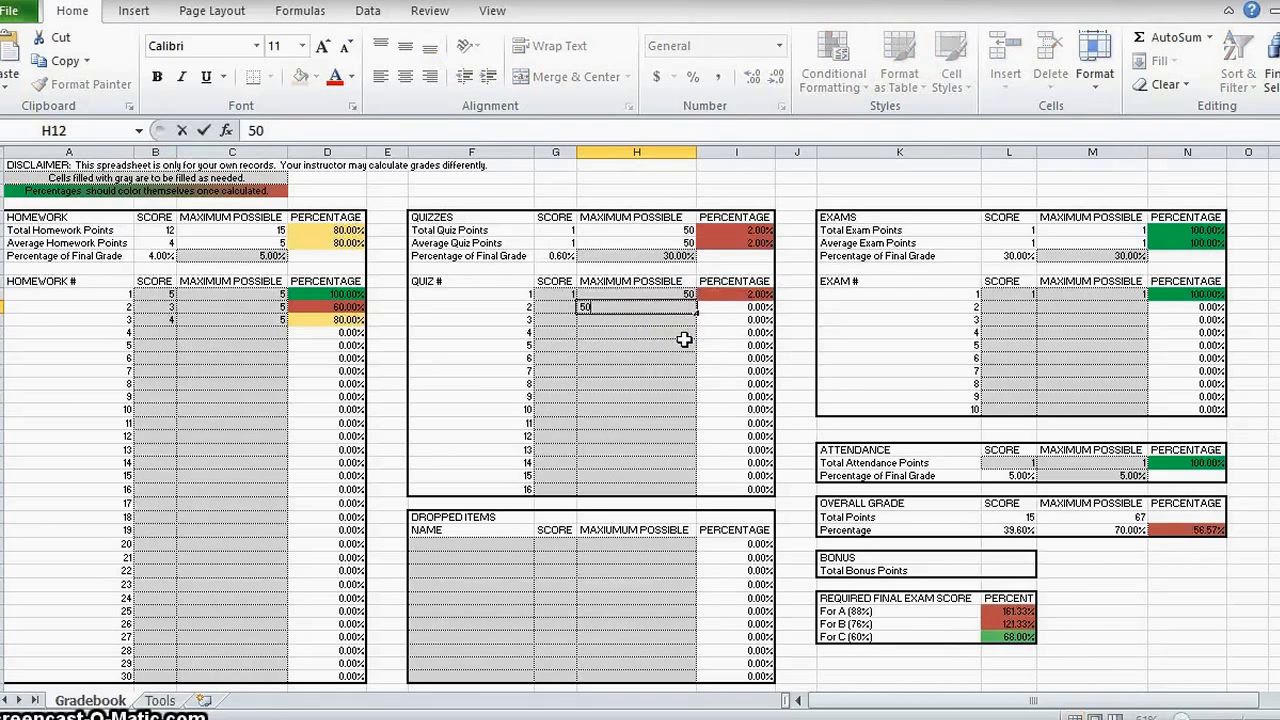
{"action": "key", "text": "Return"}
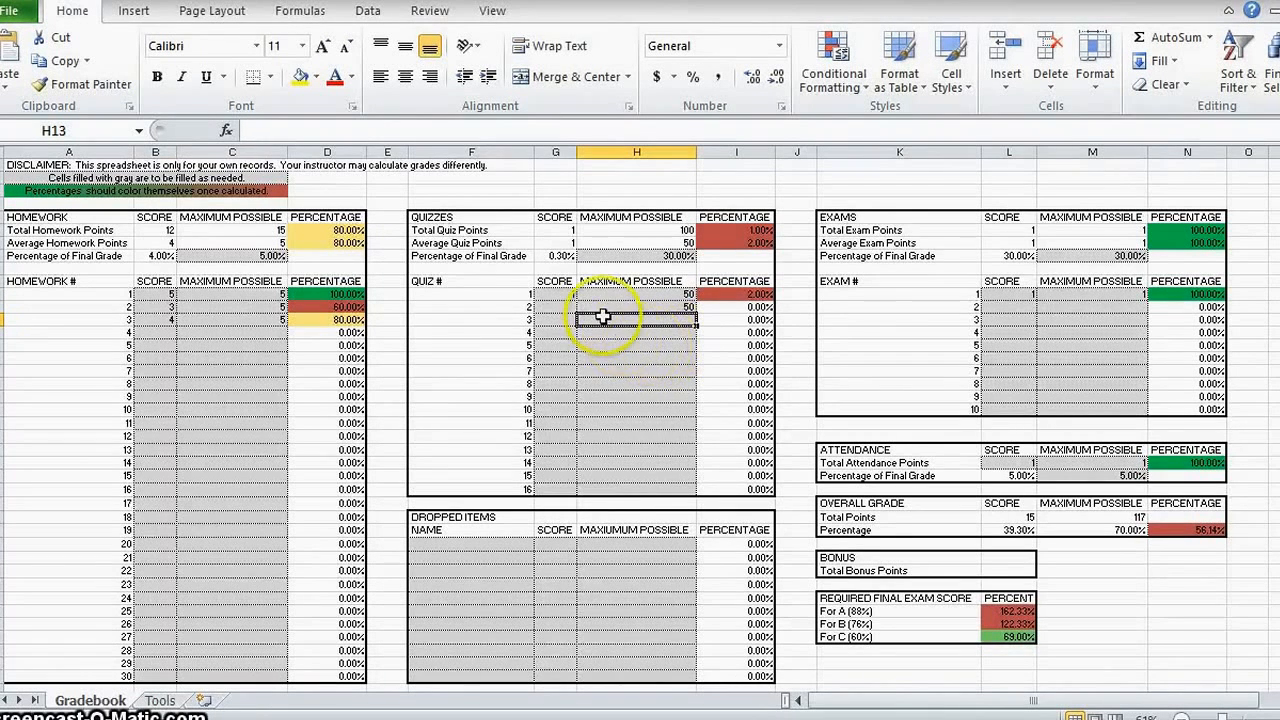
Enter a score of 37 for quiz 1 and 46 for quiz 2
{"action": "left_click", "coordinate": [563, 296]}
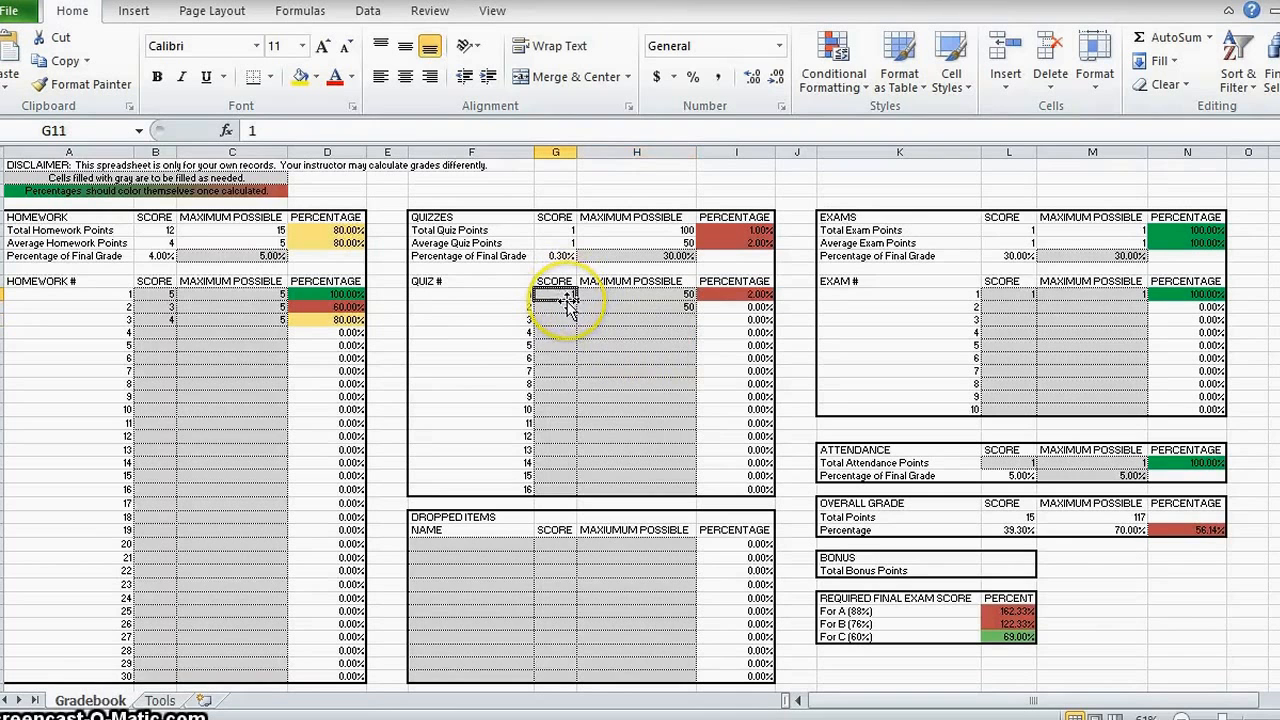
{"action": "type", "text": "37"}
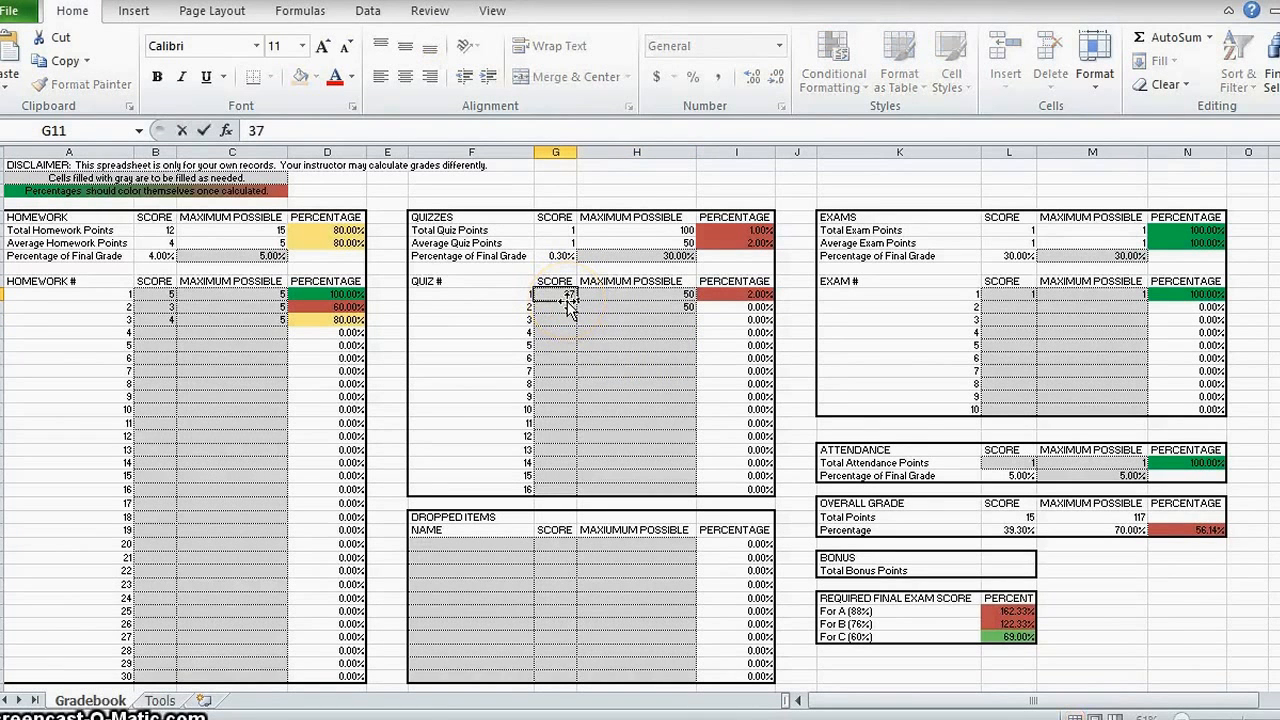
{"action": "key", "text": "Return"}
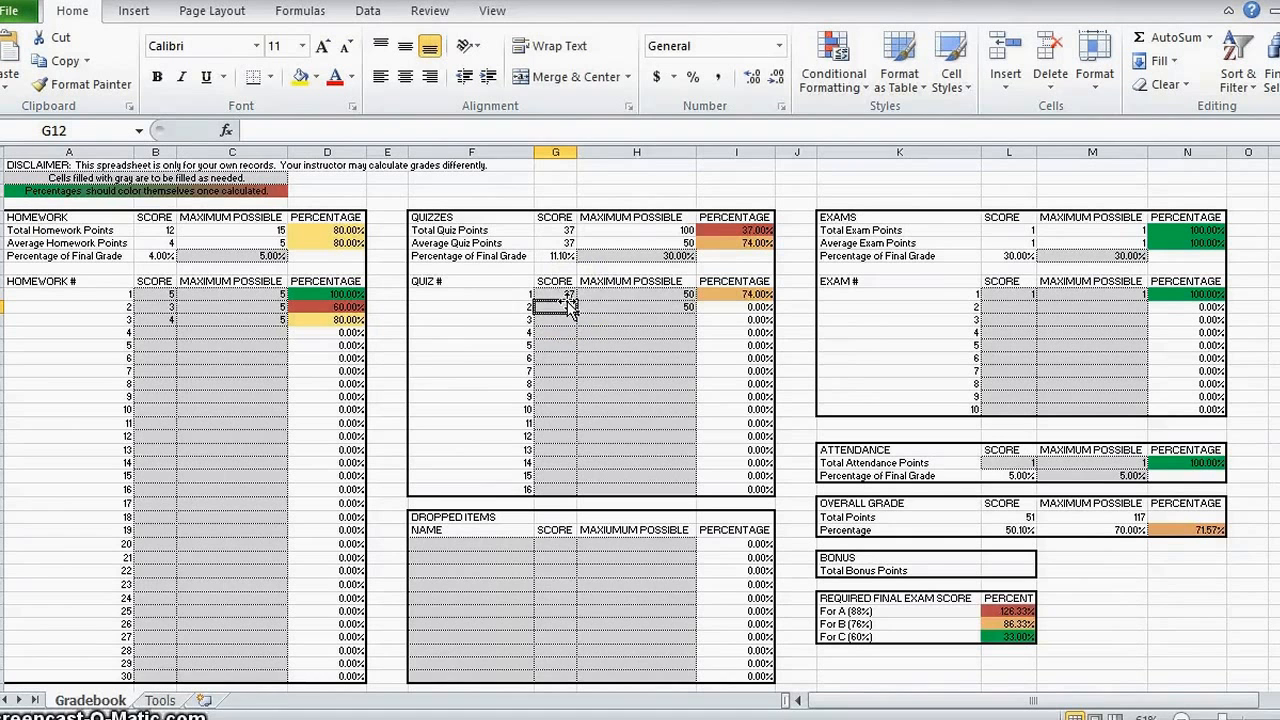
{"action": "type", "text": "46"}
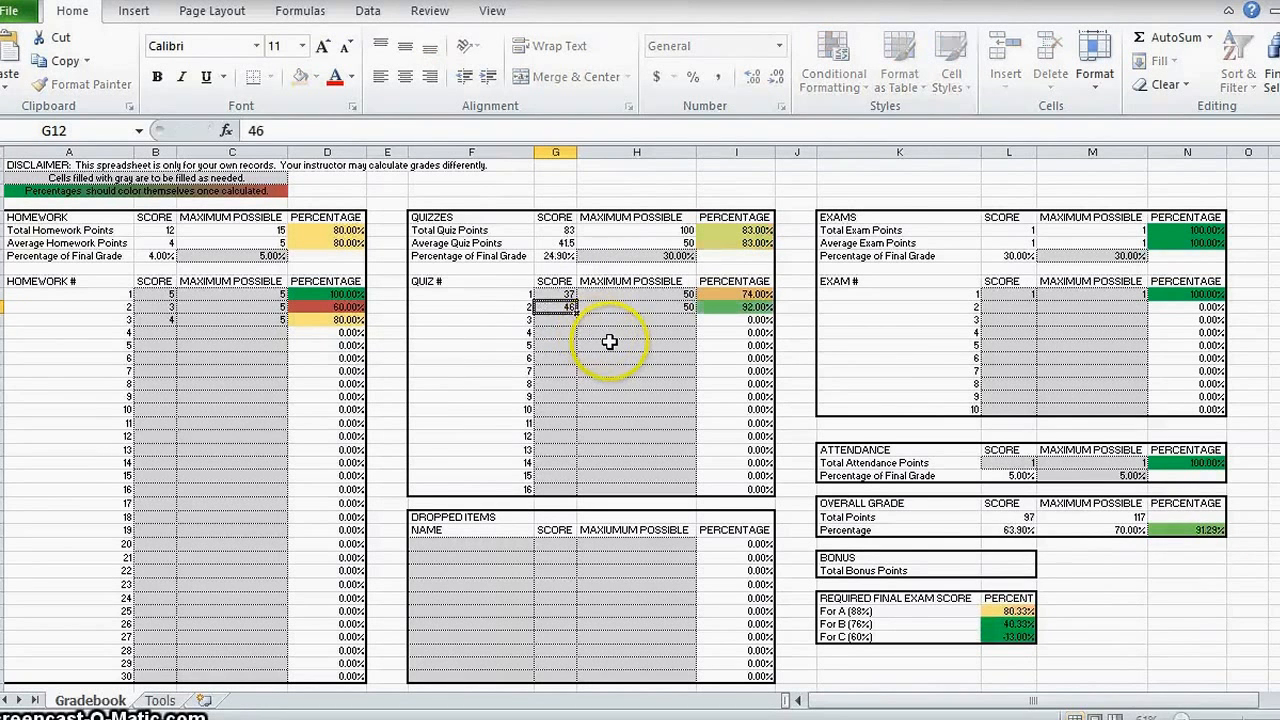
{"action": "key", "text": "Return"}
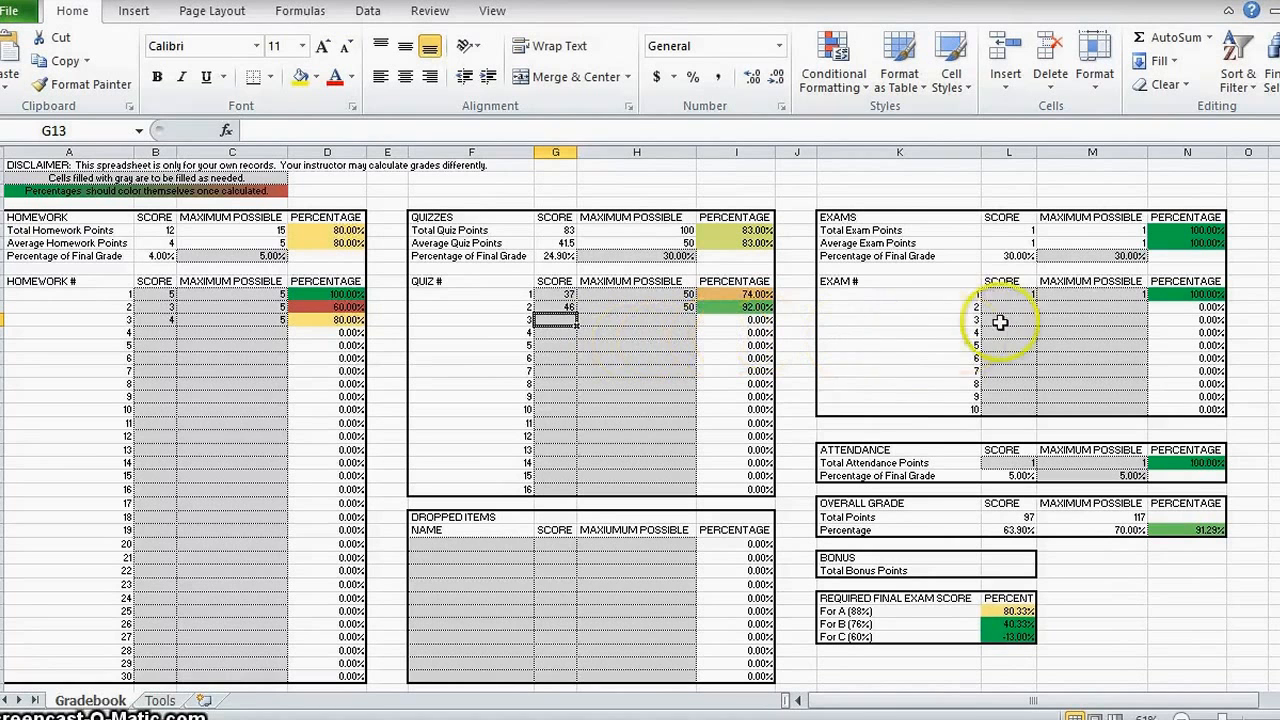
Set exam 1 to a maximum of 75 points and enter a score of 67
{"action": "left_click", "coordinate": [1064, 293]}
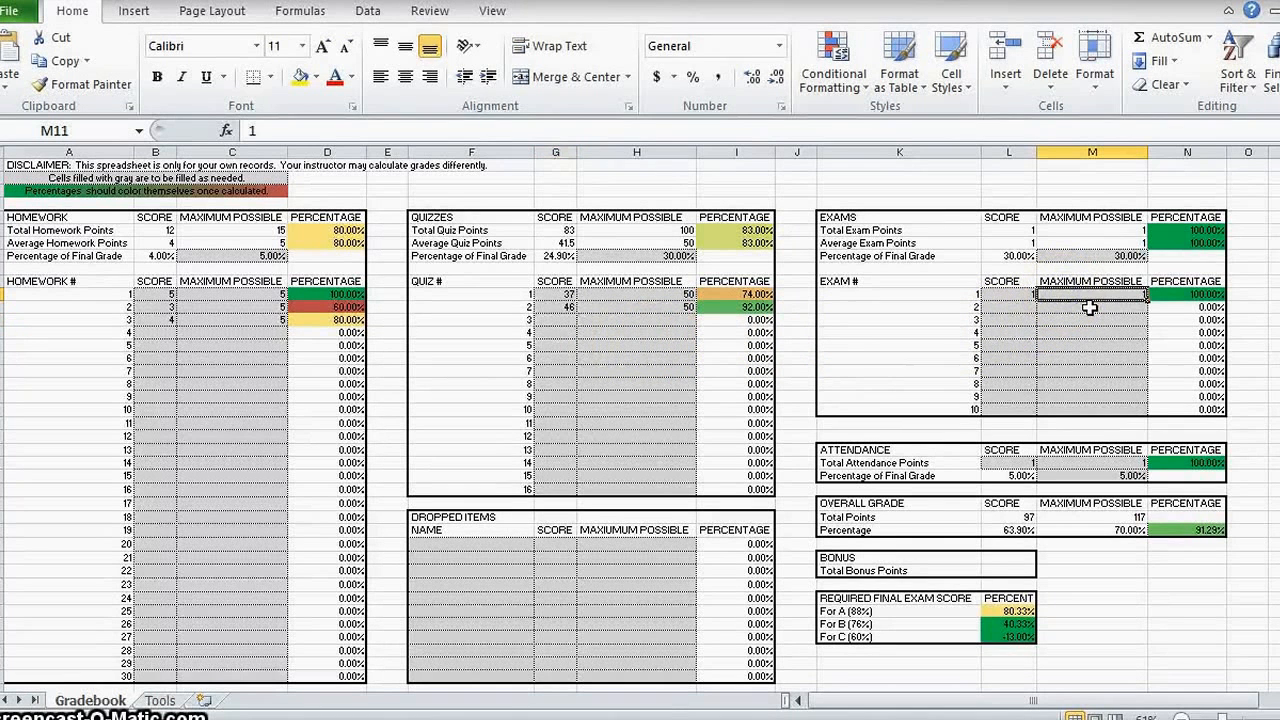
{"action": "type", "text": "75"}
{"action": "key", "text": "Return"}
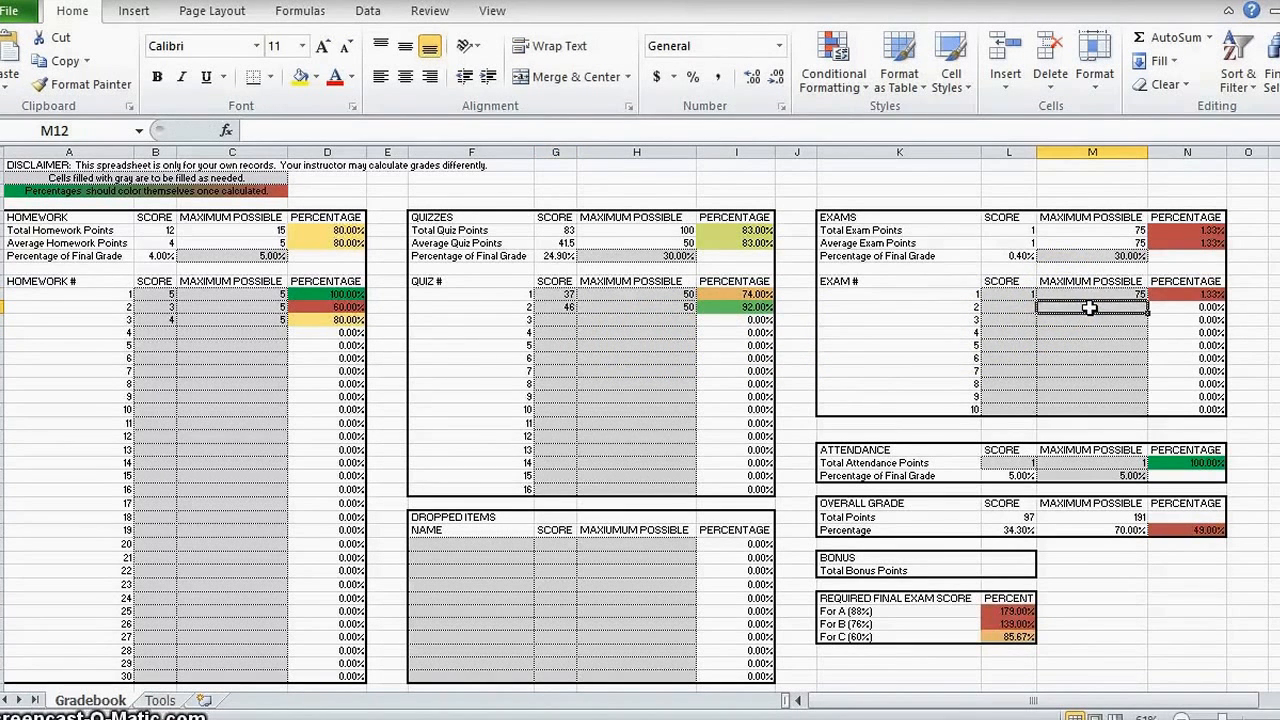
{"action": "left_click", "coordinate": [1012, 294]}
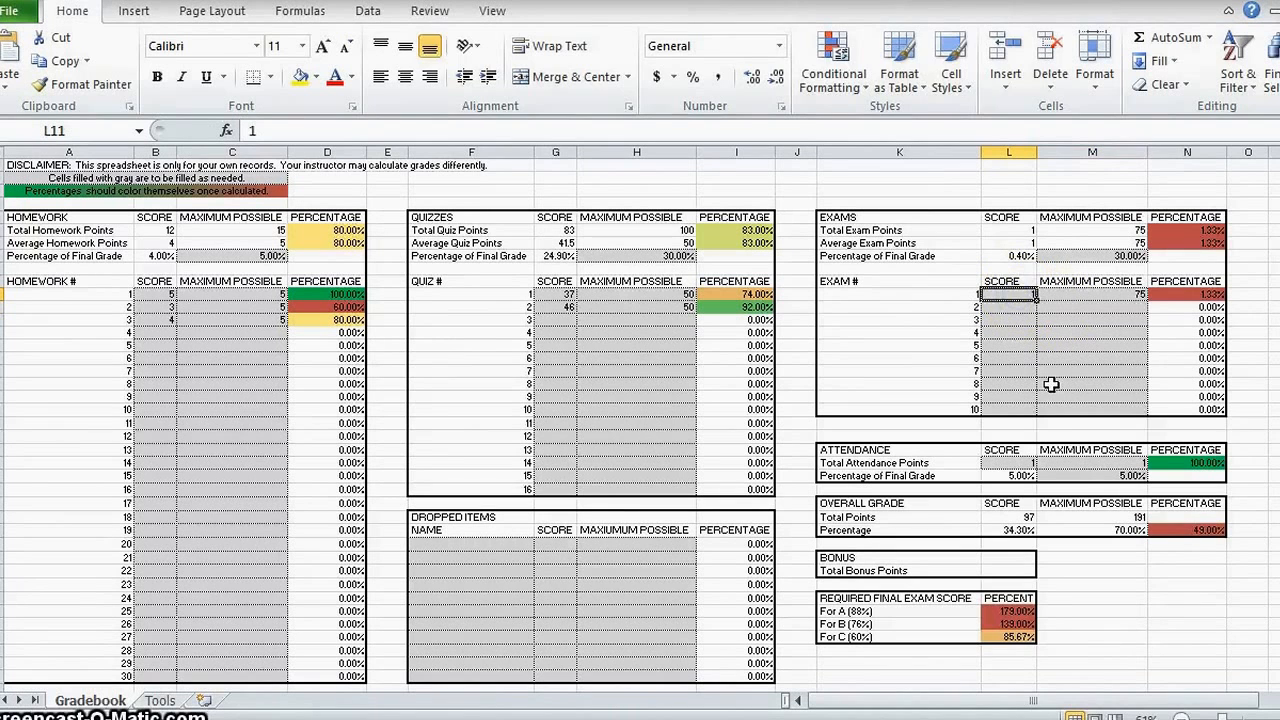
{"action": "type", "text": "67"}
{"action": "key", "text": "Return"}
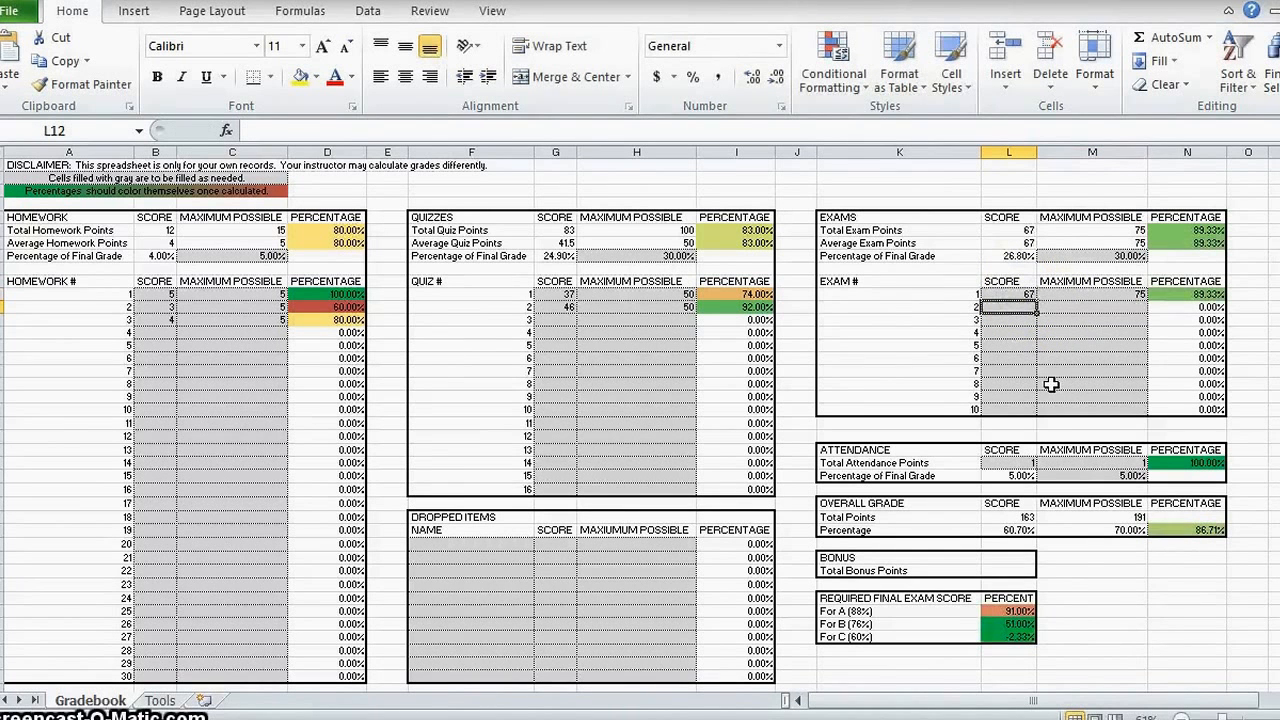
Set the total attendance points to a maximum of 12 with a score of 11
{"action": "left_click", "coordinate": [1087, 465]}
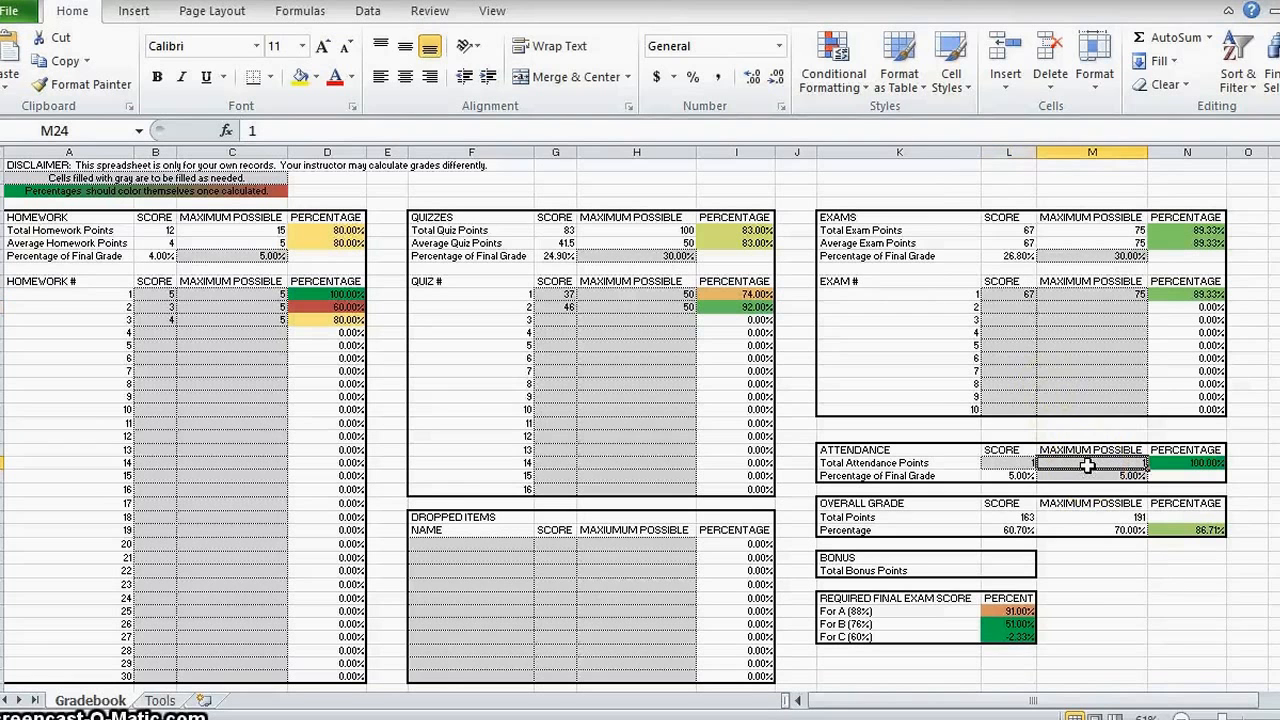
{"action": "type", "text": "12"}
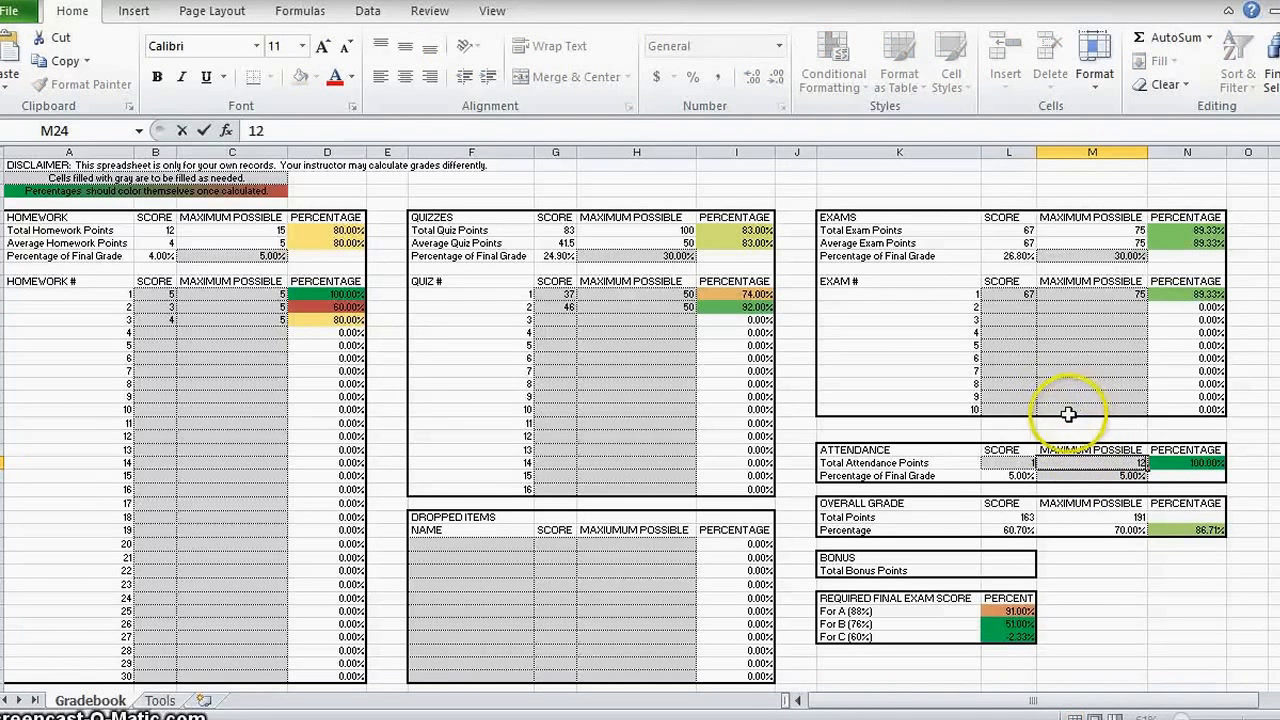
{"action": "left_click", "coordinate": [1004, 463]}
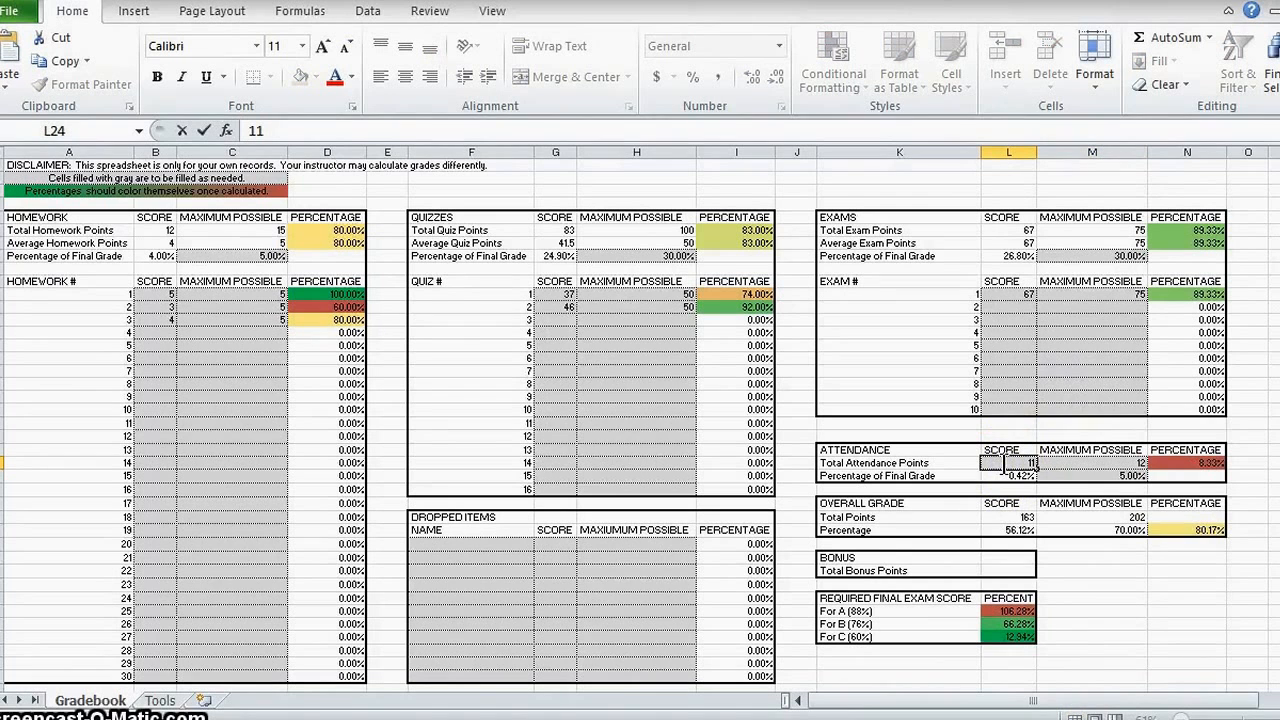
{"action": "key", "text": "Return"}
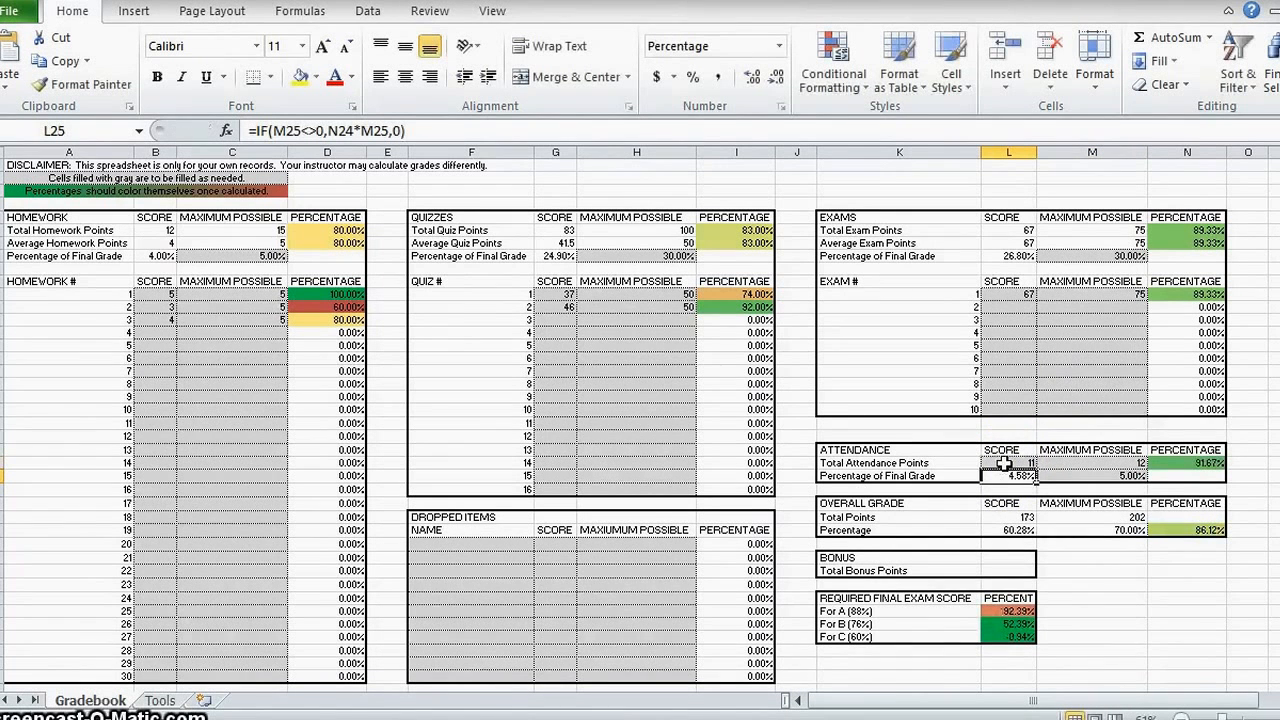
Examine the overall grade percentage and the final exam scores required for an A and a B
{"action": "left_click", "coordinate": [1160, 531]}
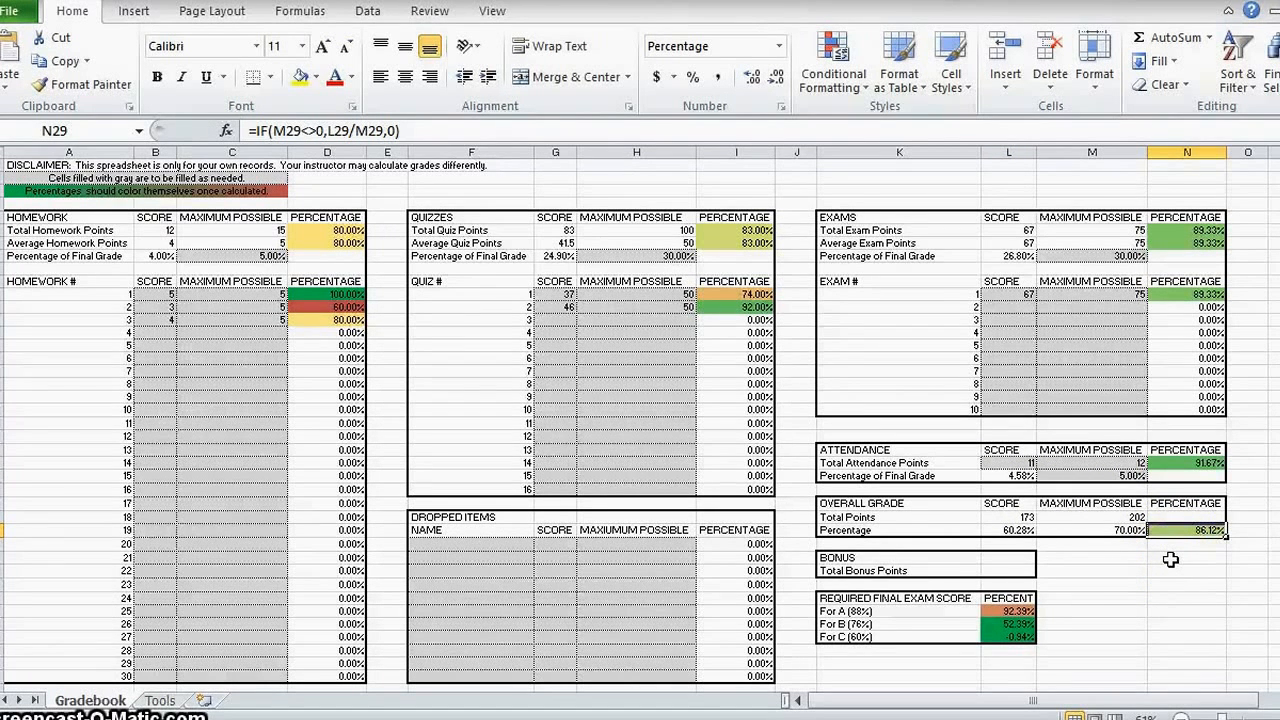
{"action": "left_click", "coordinate": [1010, 610]}
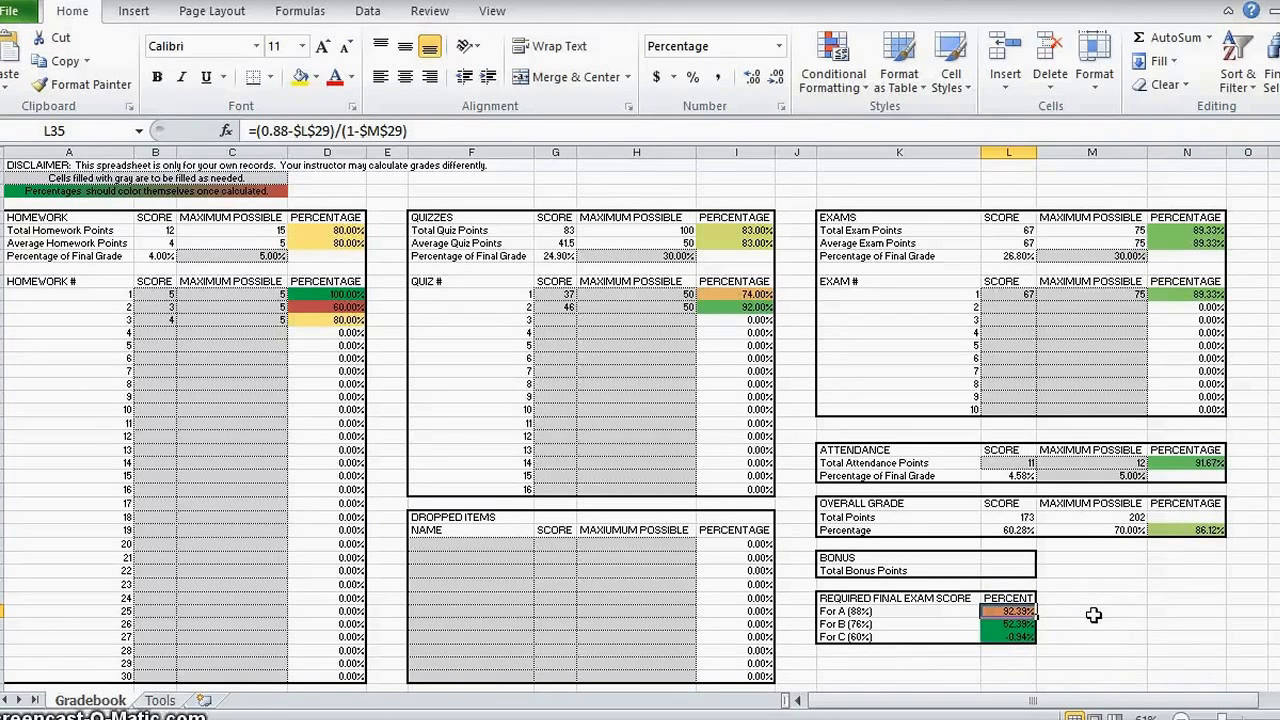
{"action": "left_click", "coordinate": [1030, 623]}
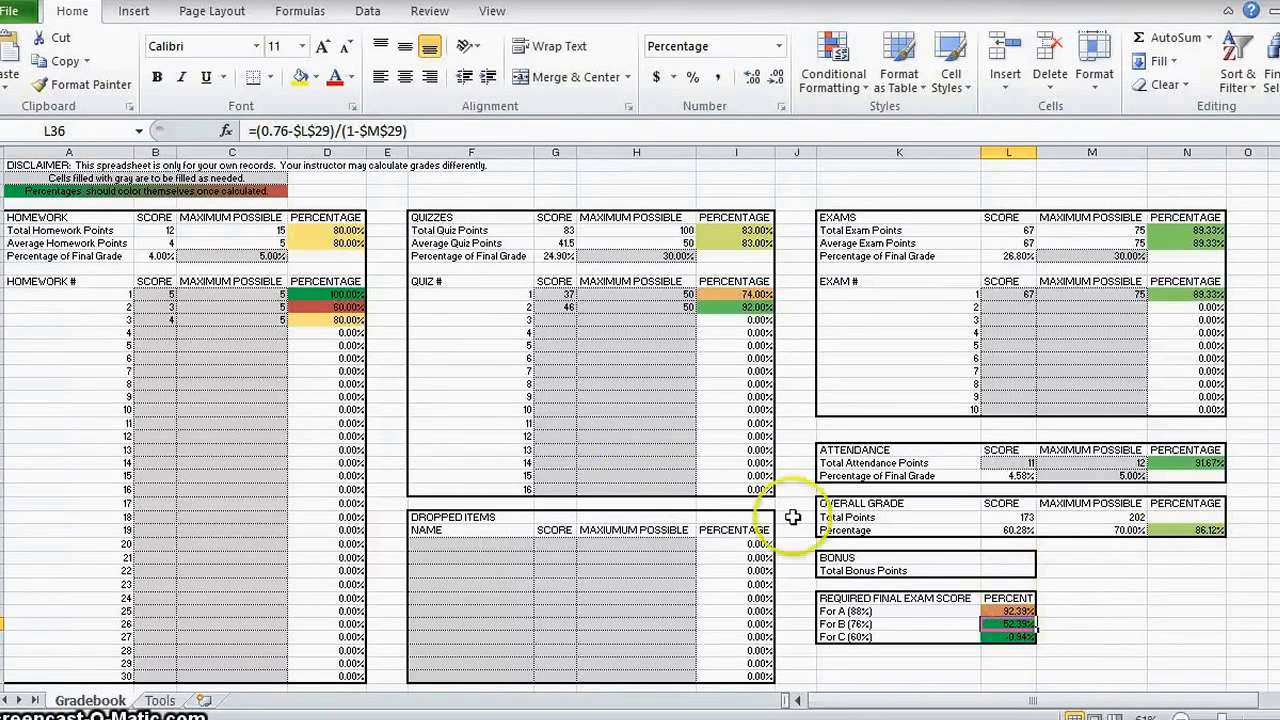
Fill in homework 4 and 5 with a maximum of 5 points each and scores of 4 and 5
{"action": "left_click", "coordinate": [233, 333]}
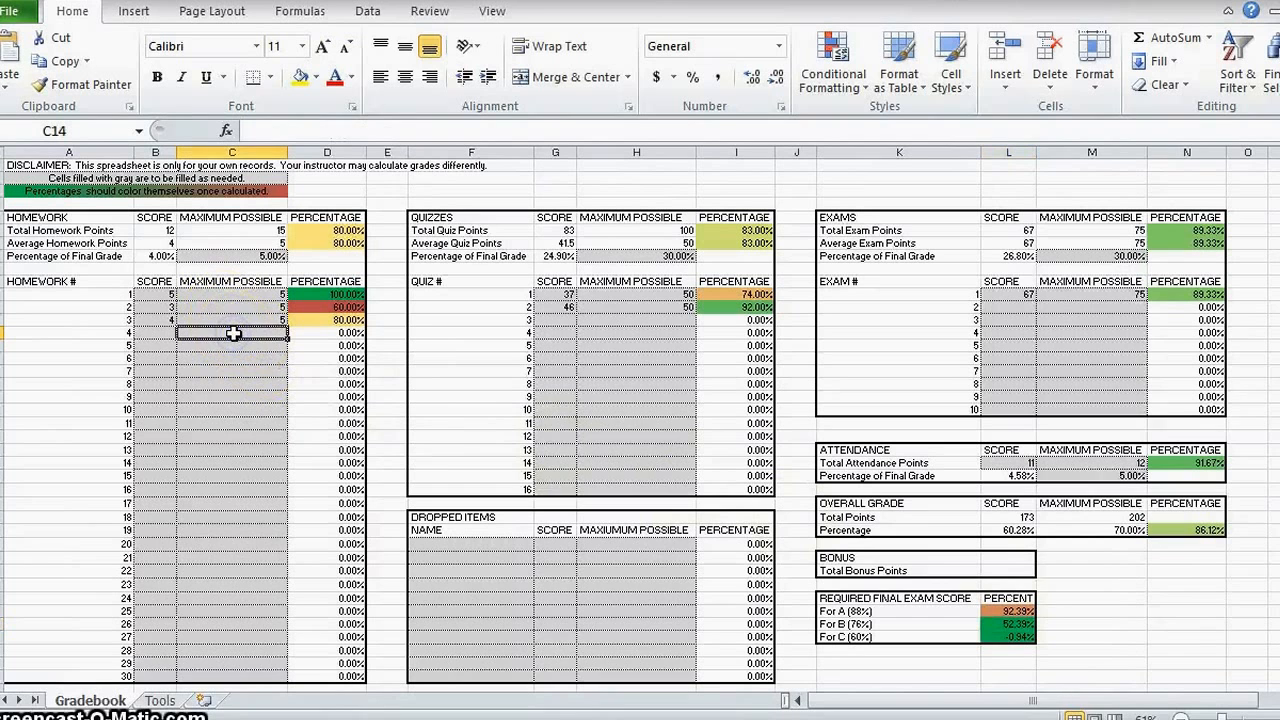
{"action": "type", "text": "5"}
{"action": "key", "text": "Return"}
{"action": "type", "text": "5"}
{"action": "key", "text": "Left"}
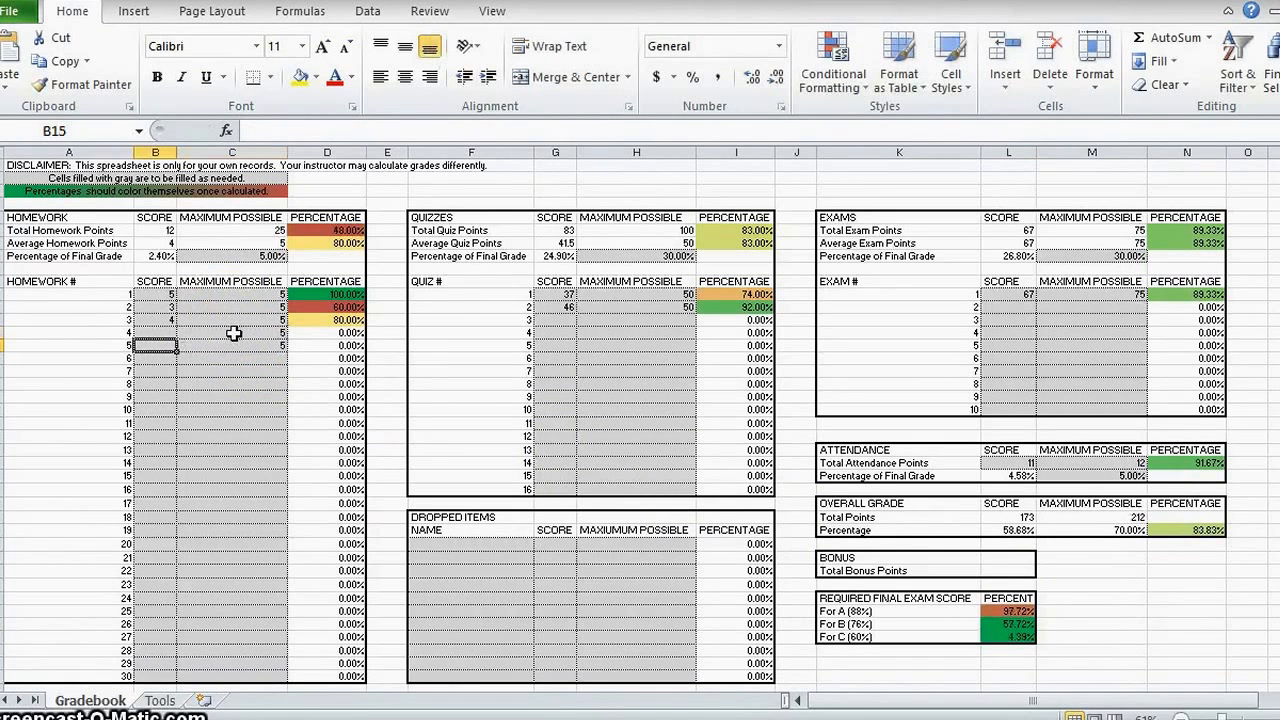
{"action": "key", "text": "Up"}
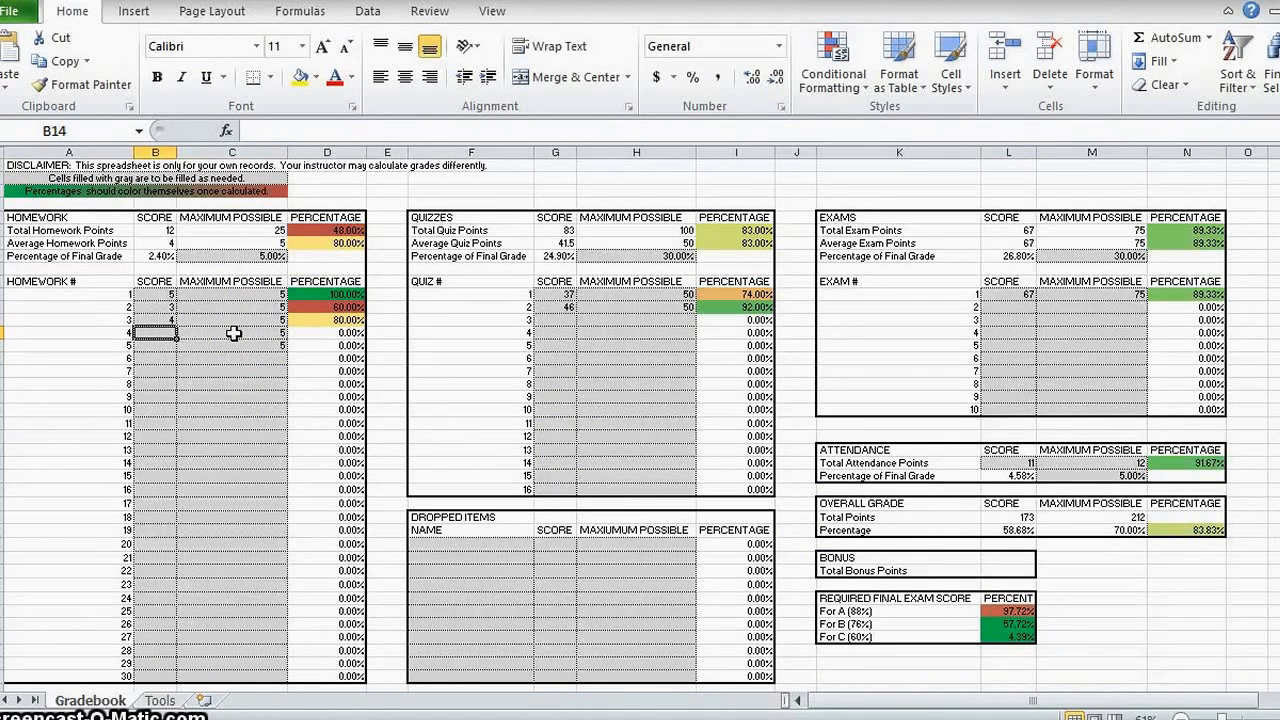
{"action": "type", "text": "4"}
{"action": "key", "text": "Return"}
{"action": "type", "text": "5"}
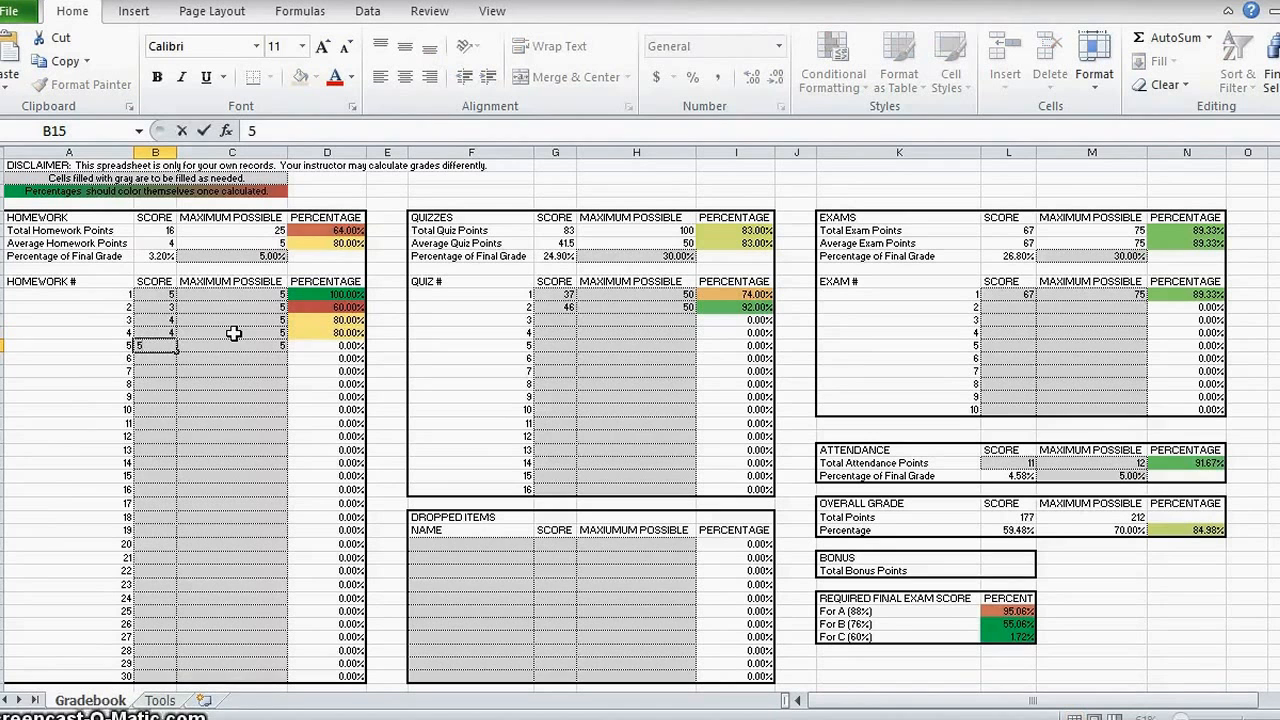
{"action": "key", "text": "Return"}
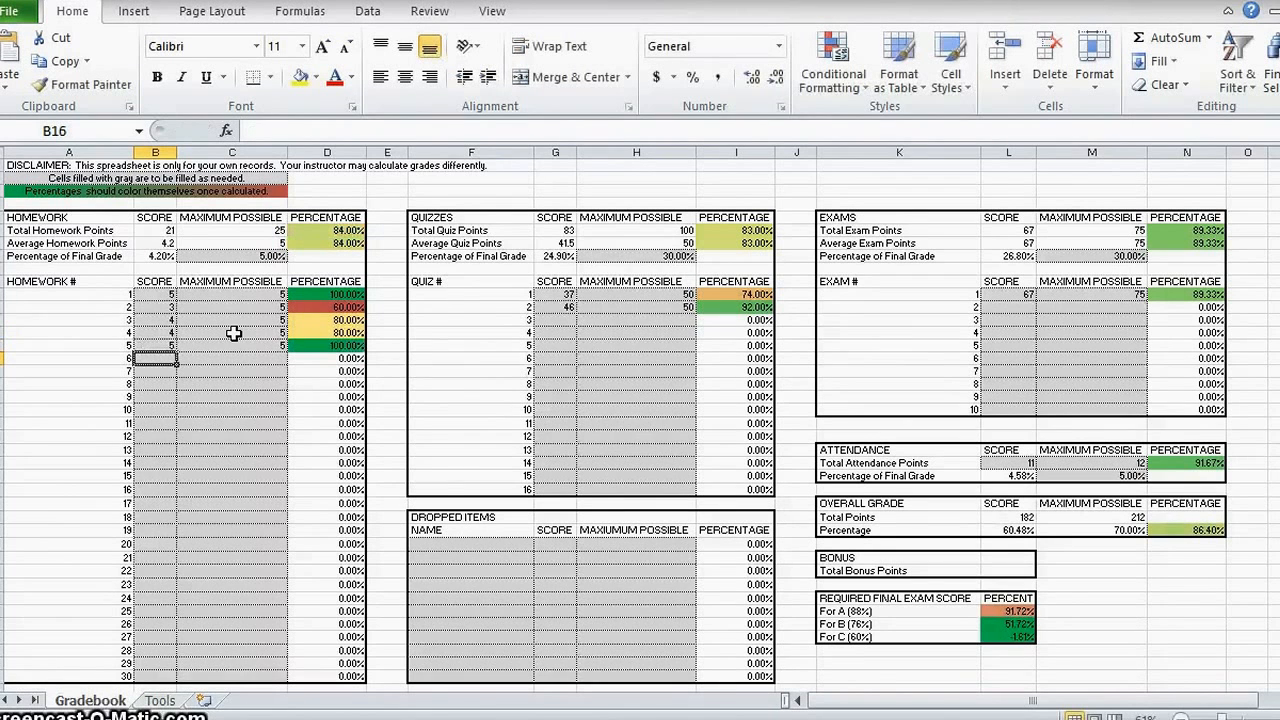
Fill in quiz 3 with a maximum of 50 points and a score of 42
{"action": "left_click", "coordinate": [633, 320]}
{"action": "type", "text": "50"}
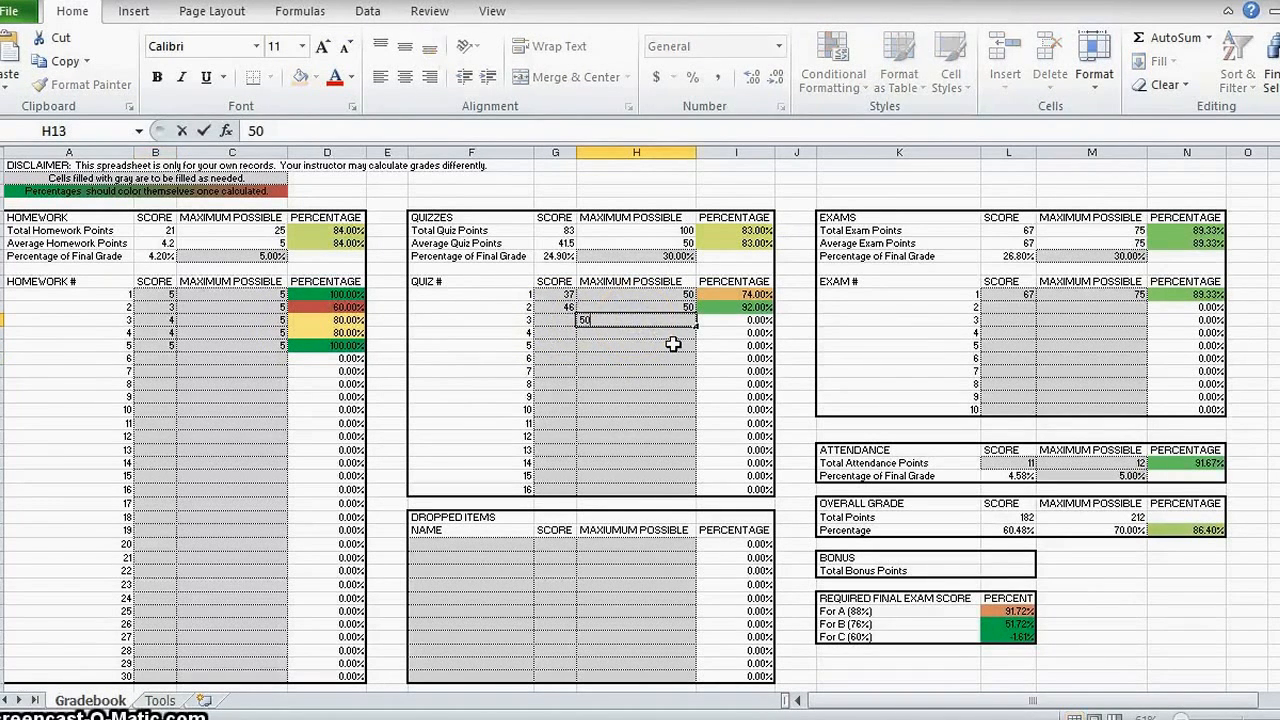
{"action": "key", "text": "Left"}
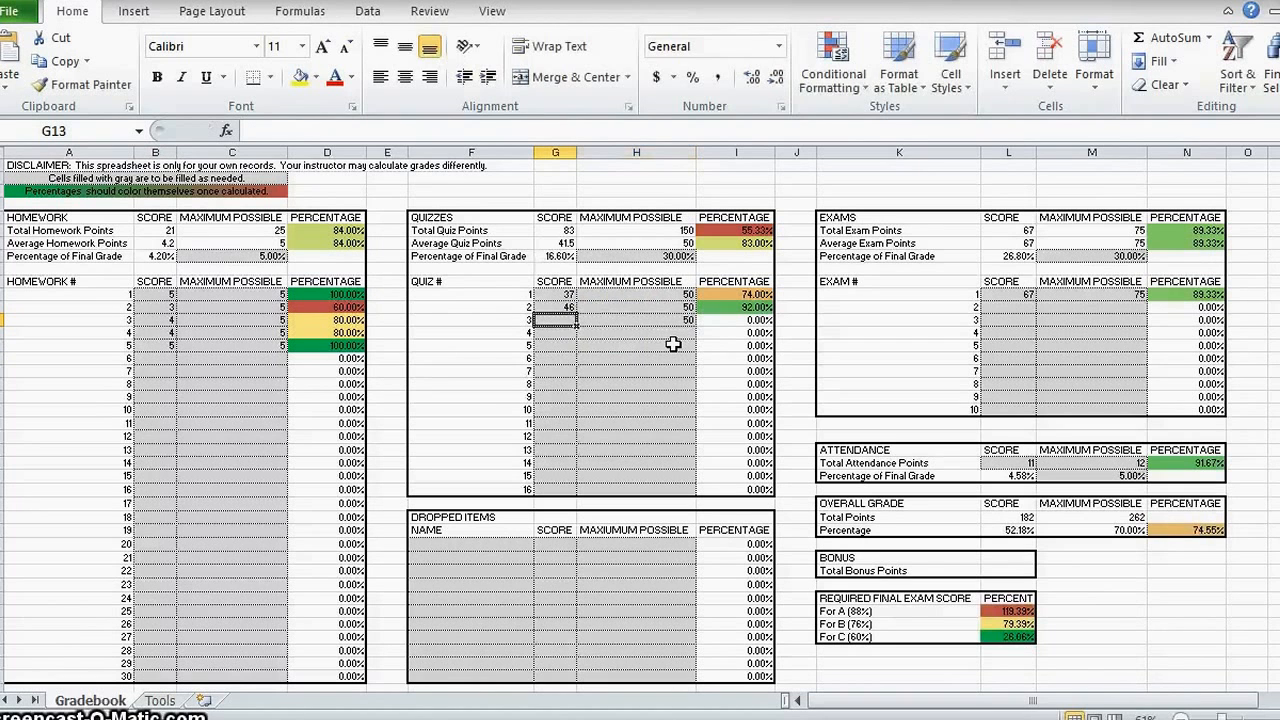
{"action": "type", "text": "42"}
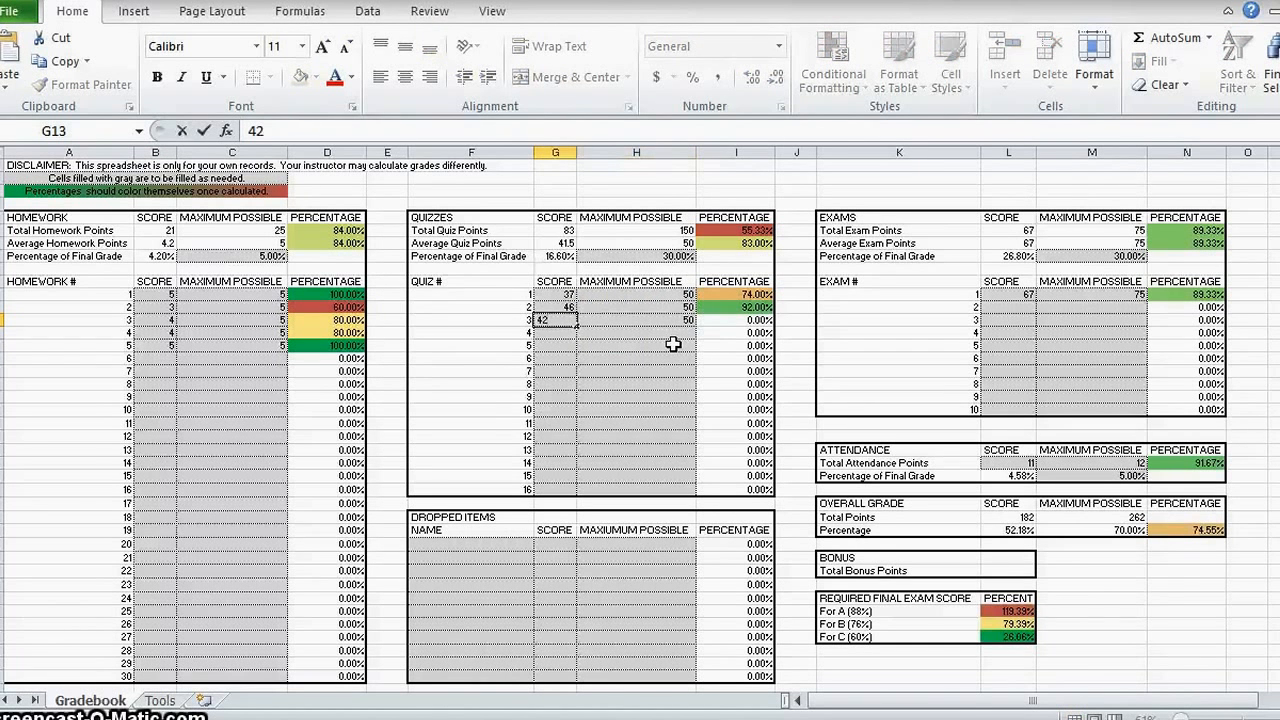
{"action": "key", "text": "Right"}
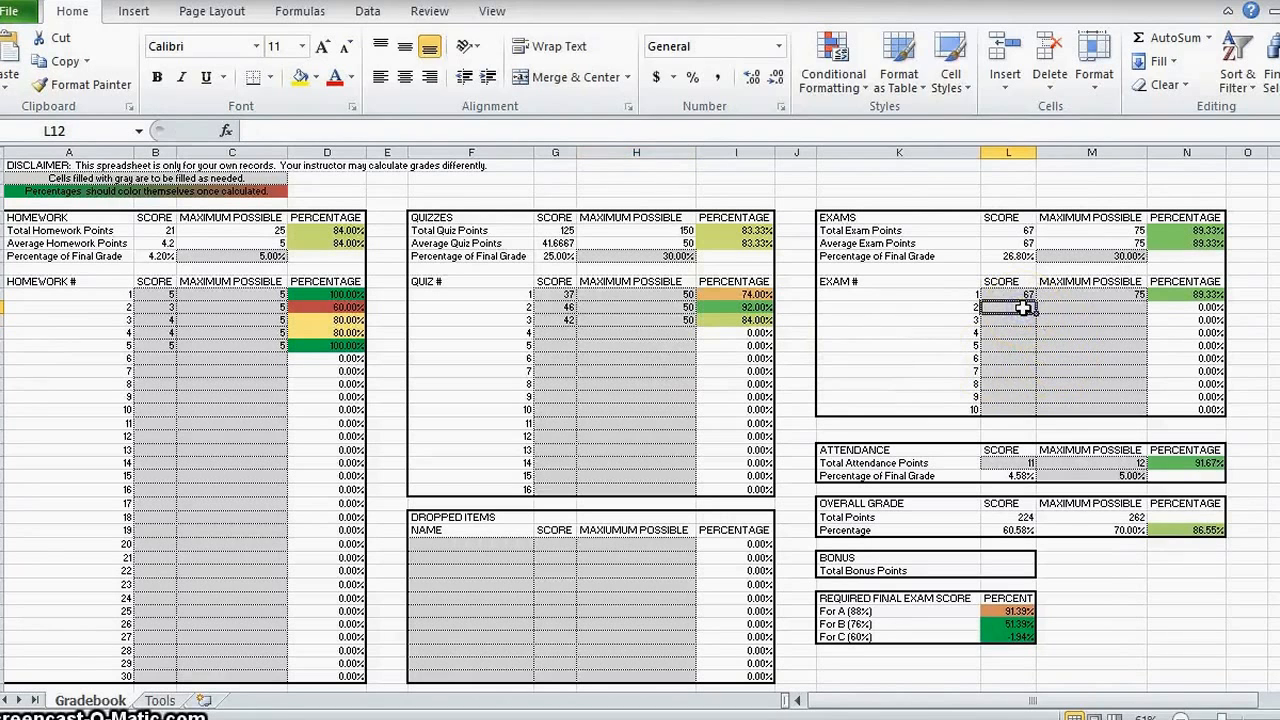
Fill in exam 2 with a score of 68 out of a maximum of 75 points
{"action": "type", "text": "68"}
{"action": "key", "text": "Tab"}
{"action": "type", "text": "75"}
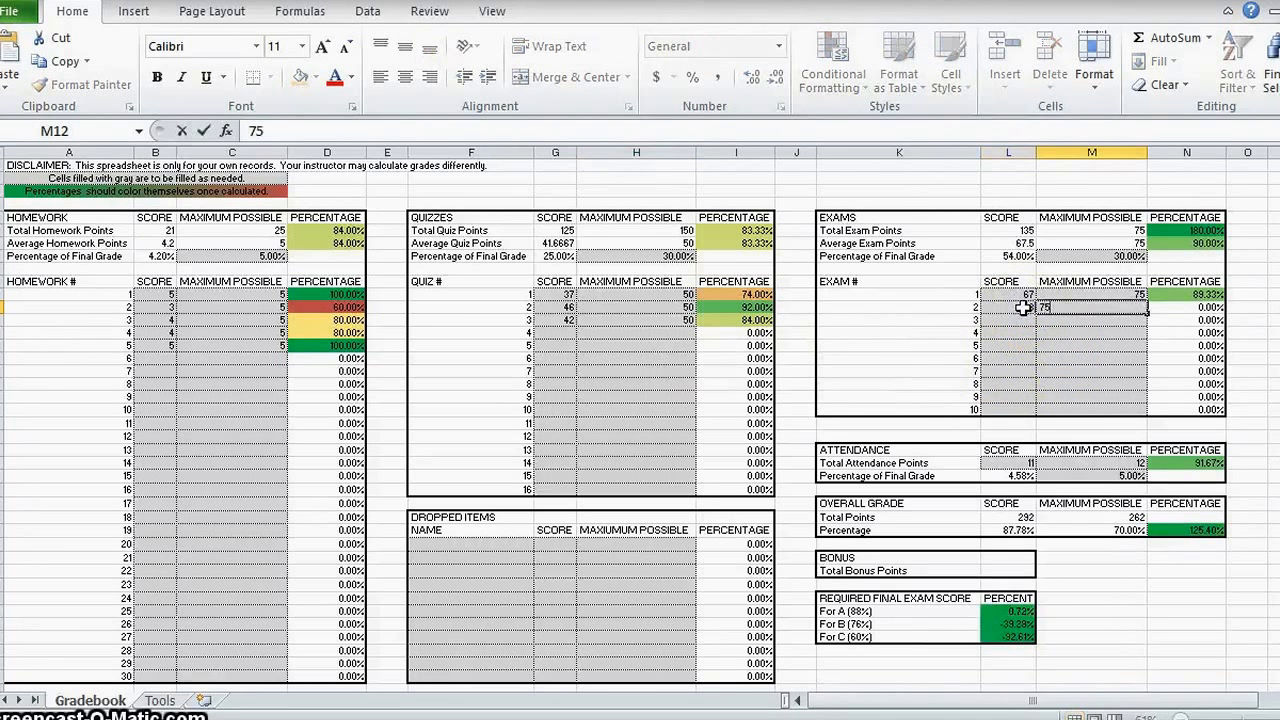
{"action": "key", "text": "Return"}
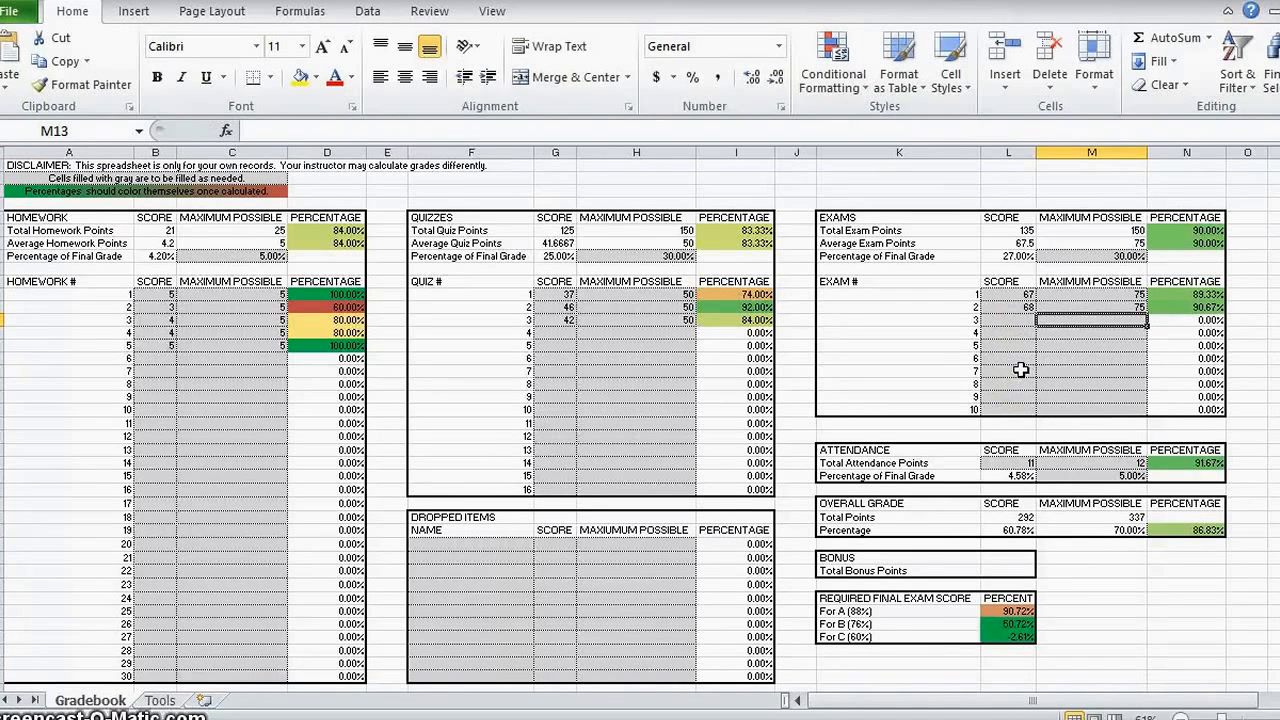
Update the total attendance points to a score of 24 out of a maximum of 25
{"action": "left_click", "coordinate": [1015, 463]}
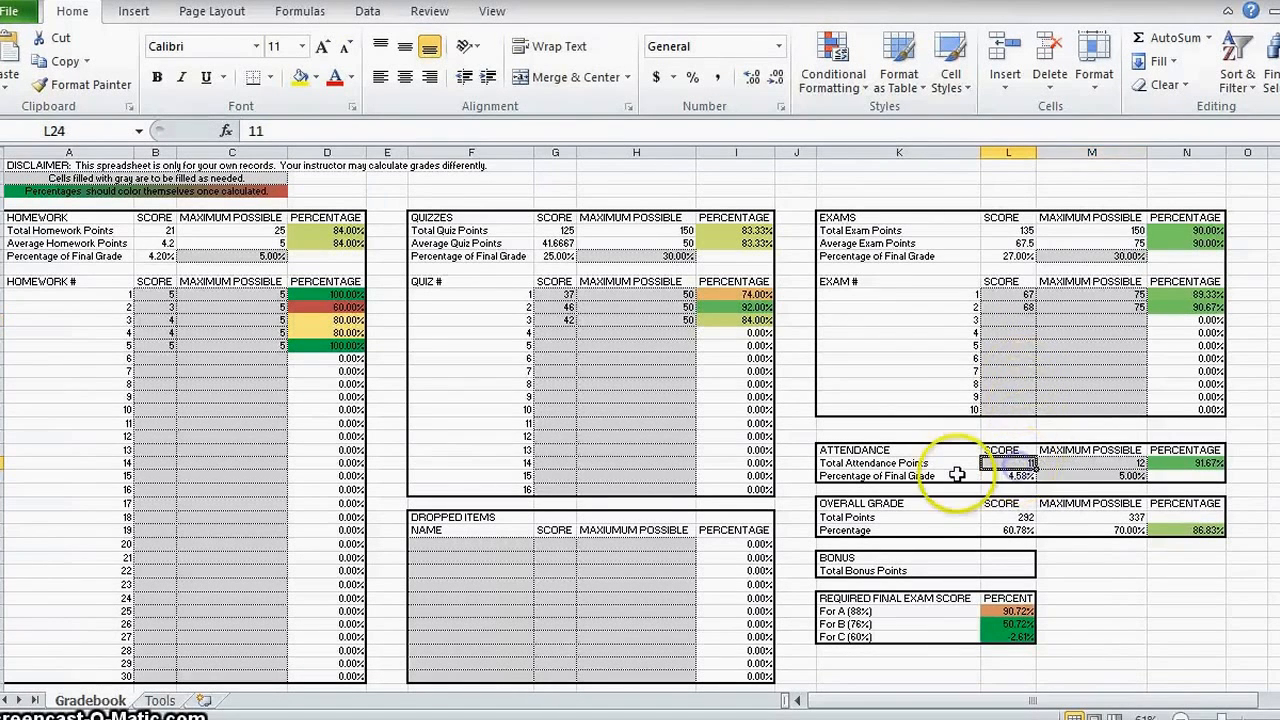
{"action": "type", "text": "24"}
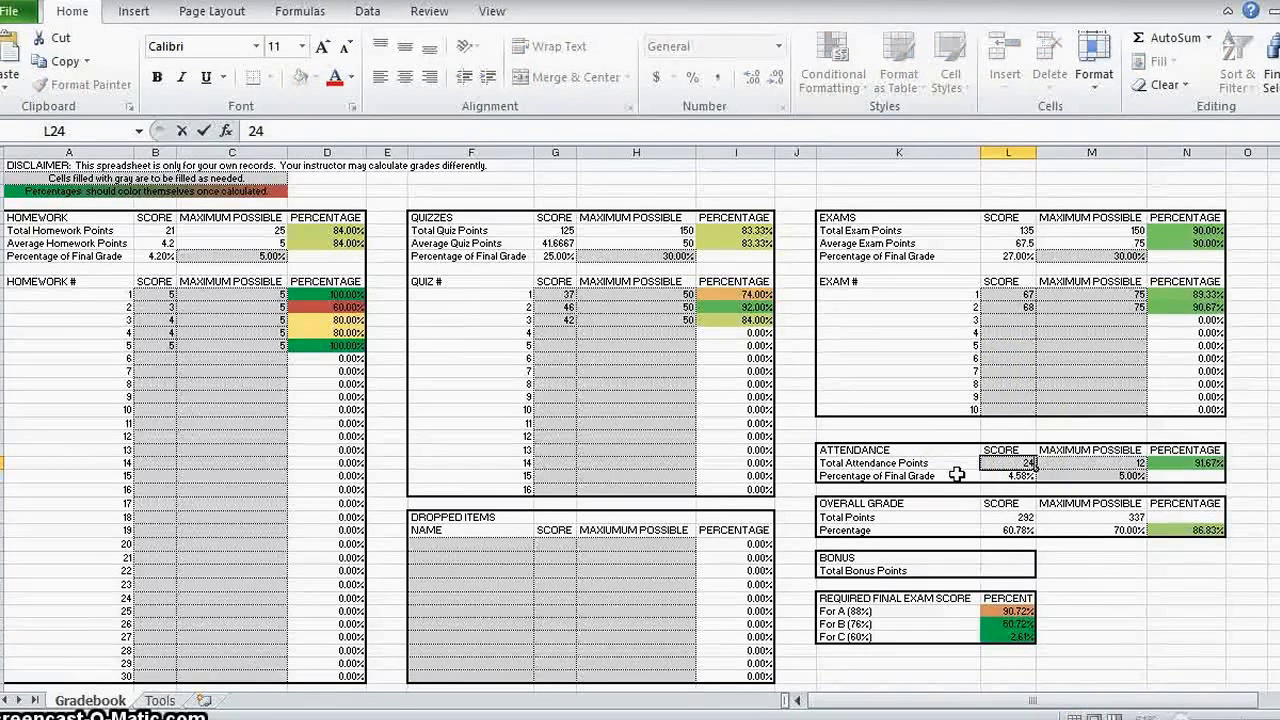
{"action": "key", "text": "Tab"}
{"action": "type", "text": "25"}
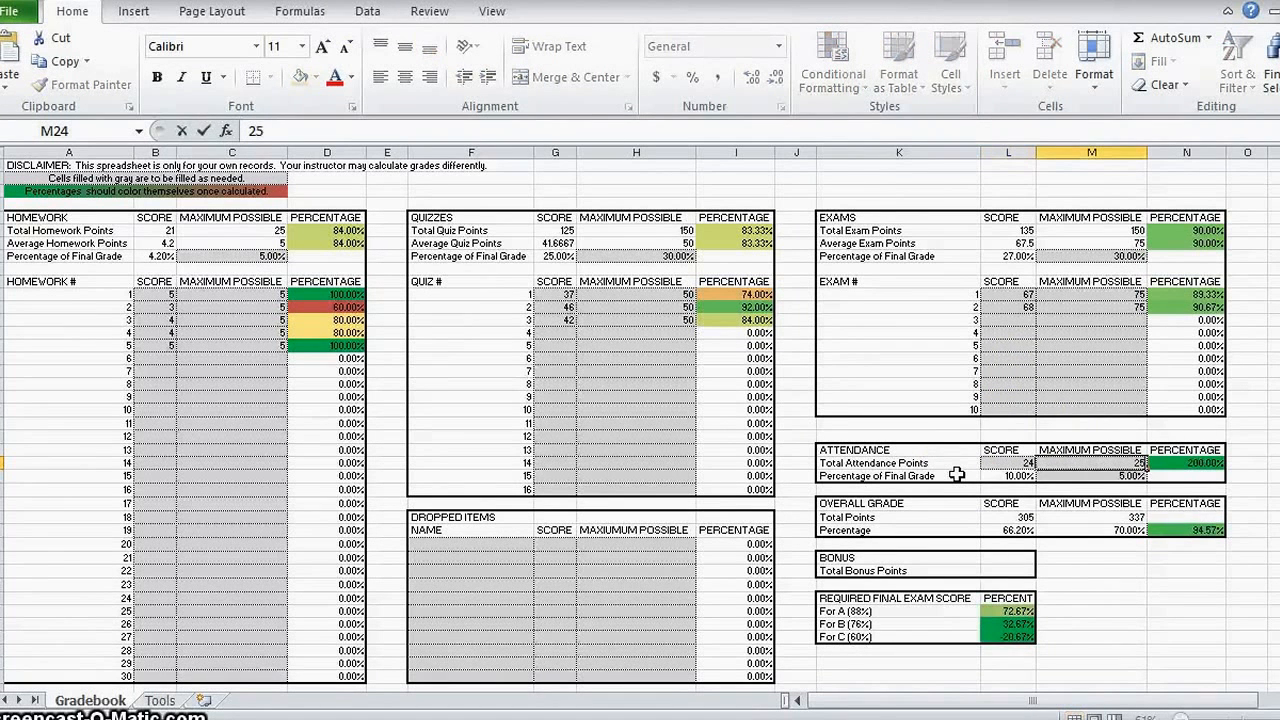
{"action": "key", "text": "Return"}
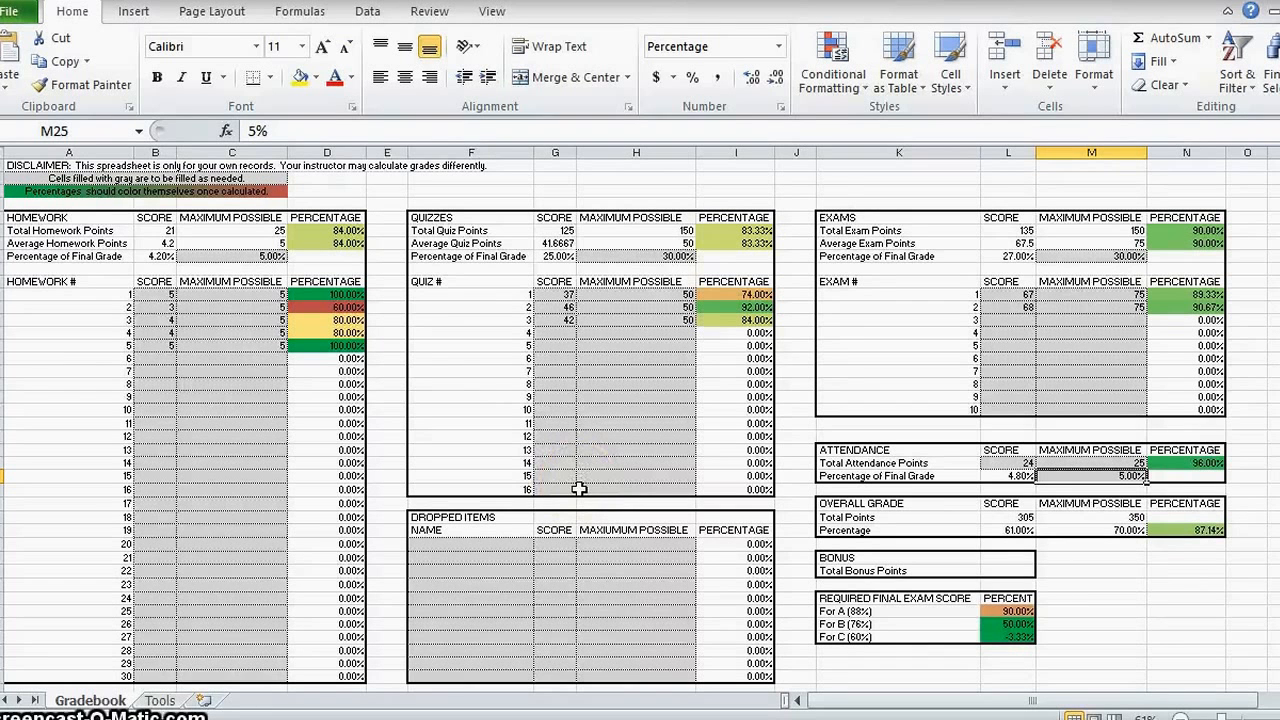
Record Quiz 1 as the first dropped item with a score of 37 and a maximum of 50 points
{"action": "left_click", "coordinate": [496, 544]}
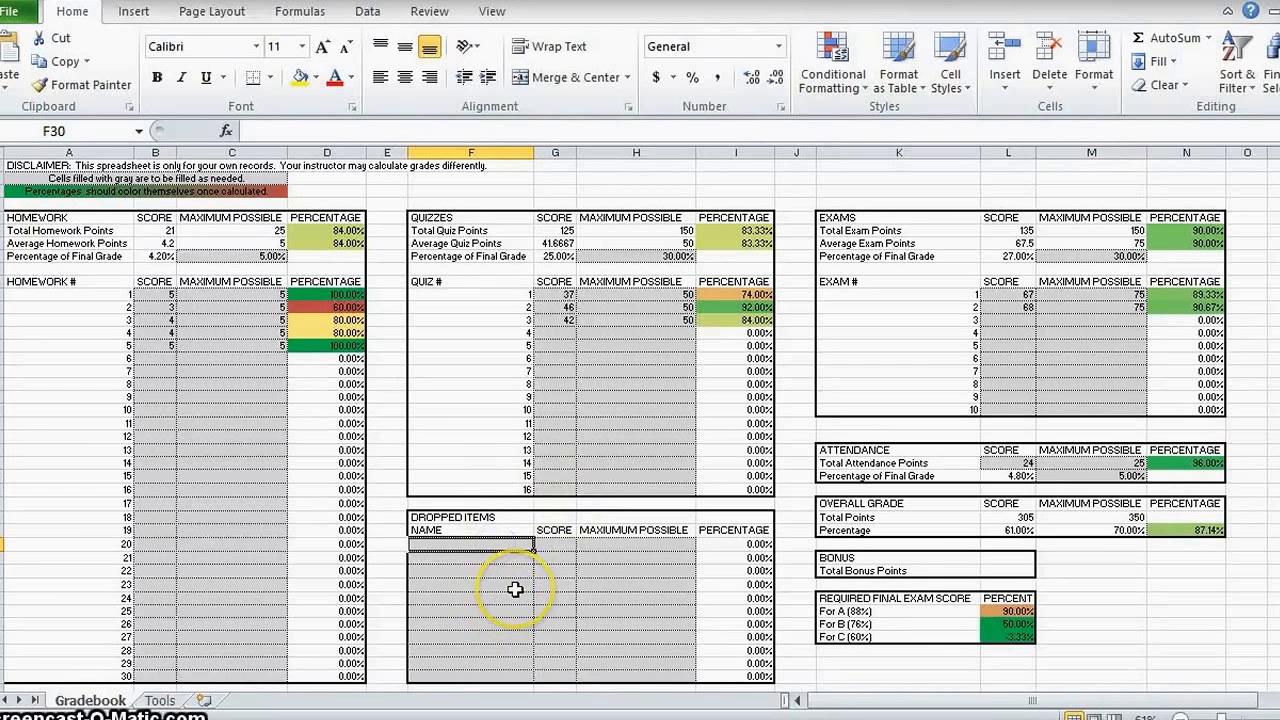
{"action": "type", "text": "Quiz"}
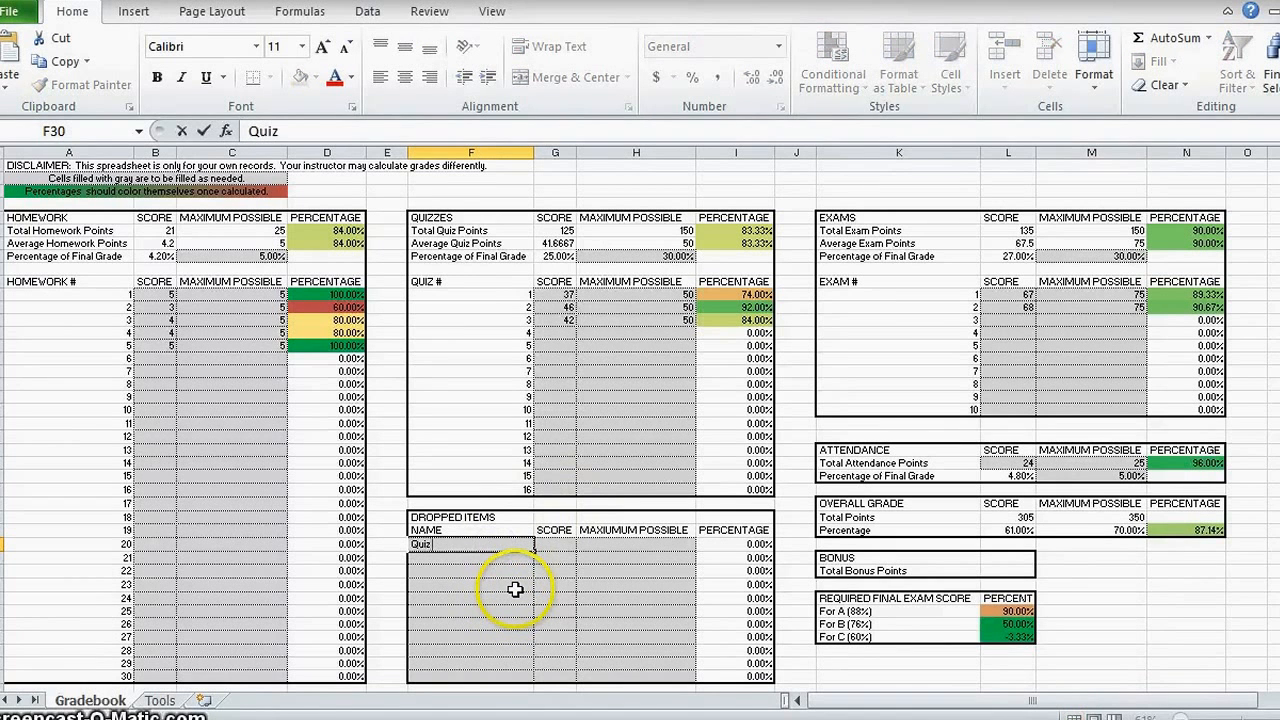
{"action": "type", "text": " 1"}
{"action": "key", "text": "Tab"}
{"action": "type", "text": "37"}
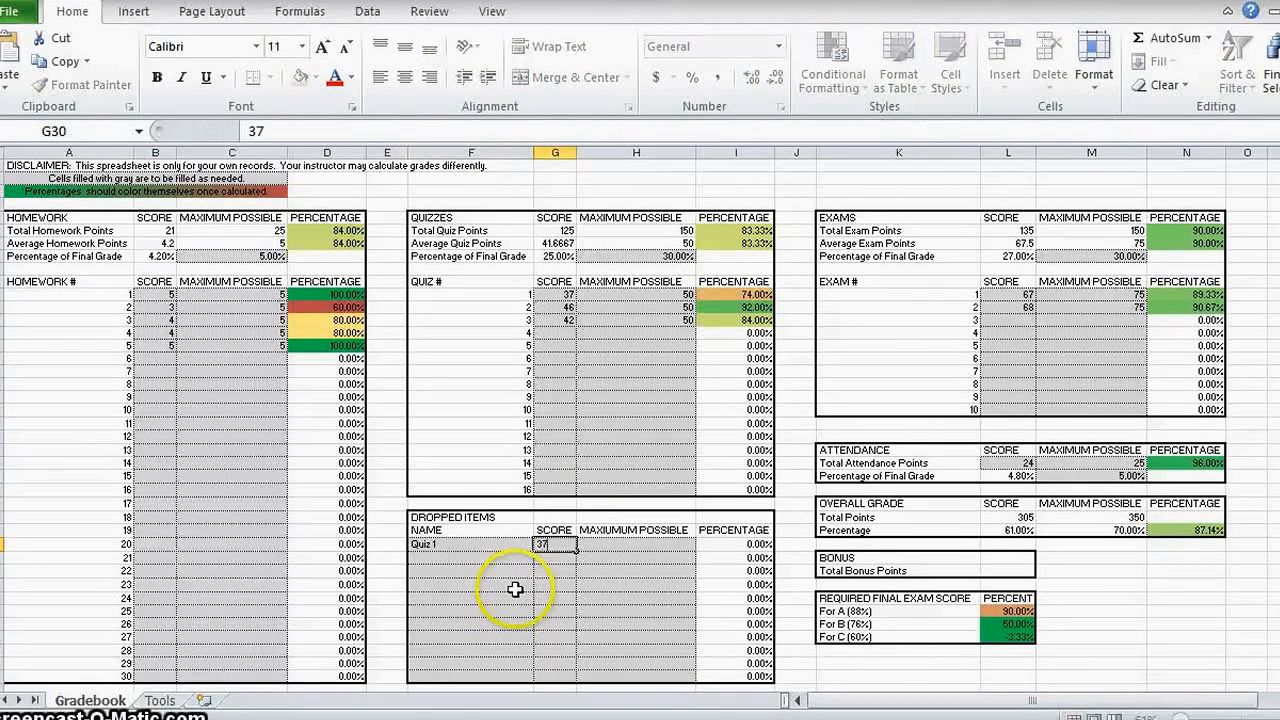
{"action": "key", "text": "Tab"}
{"action": "type", "text": "50"}
{"action": "key", "text": "Return"}
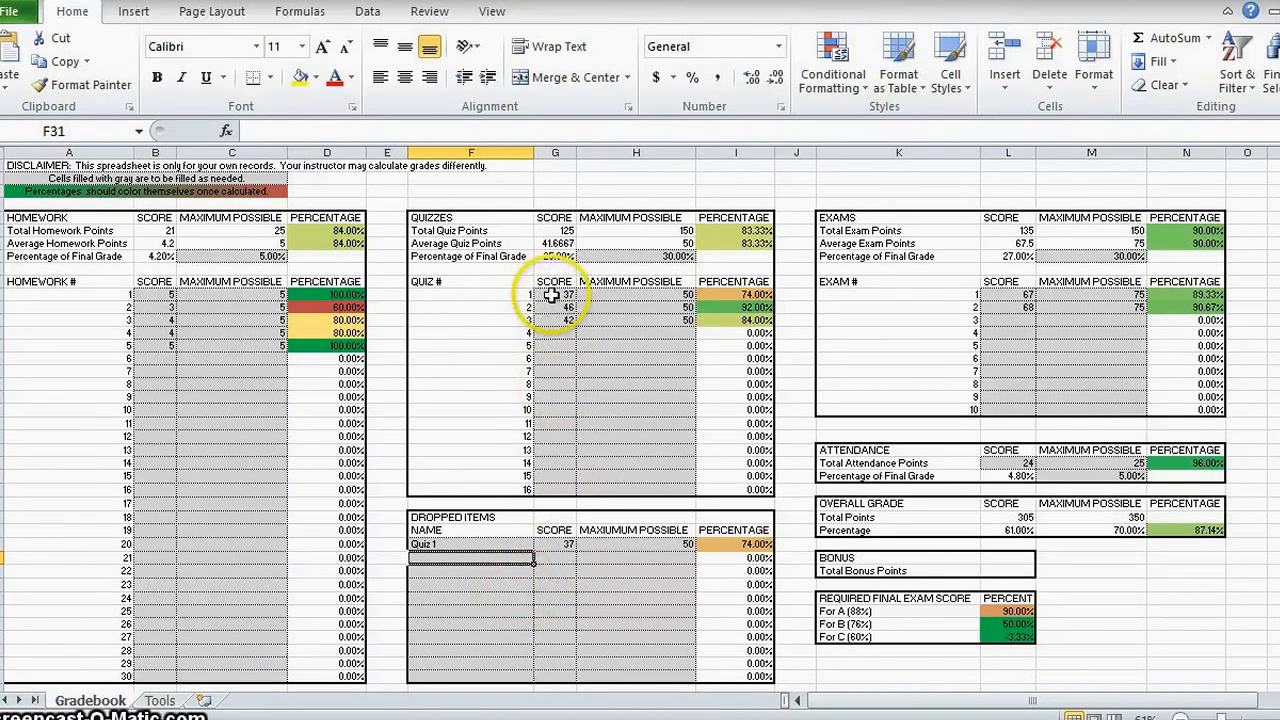
Clear the score and maximum points of quiz 1 from the quizzes list
{"action": "left_click_drag", "start_coordinate": [556, 294], "coordinate": [620, 299]}
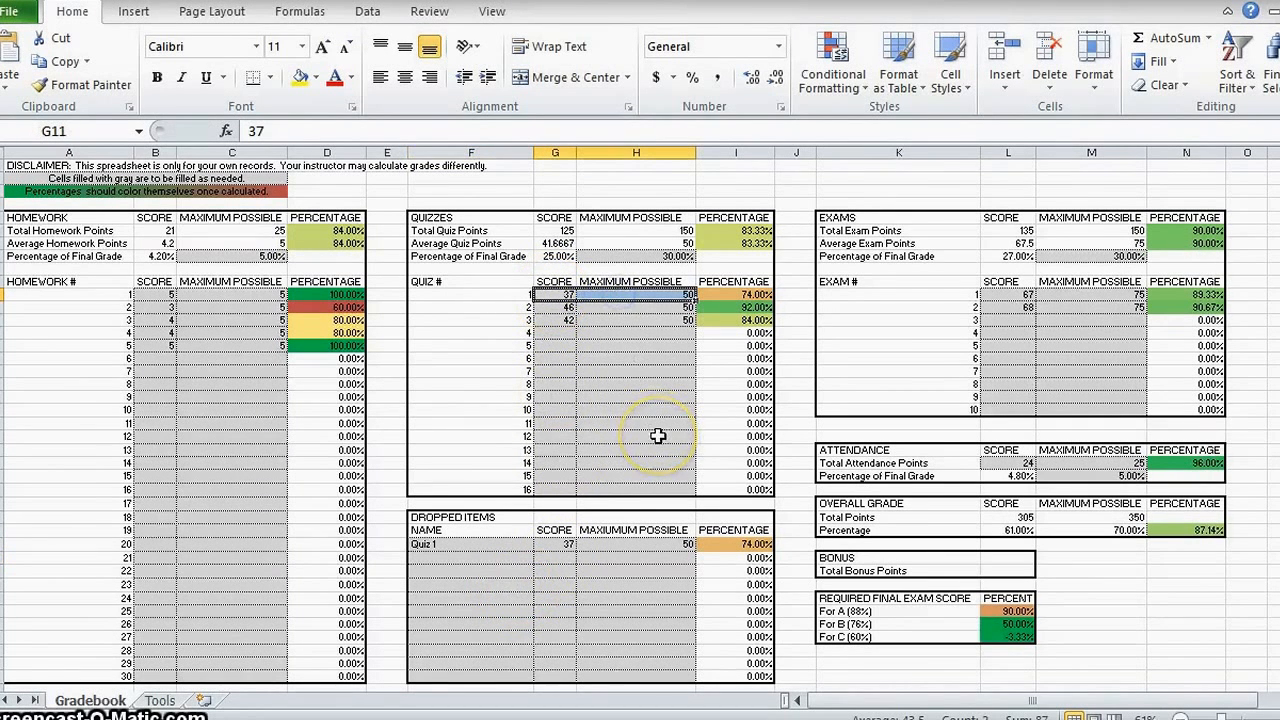
{"action": "key", "text": "Delete"}
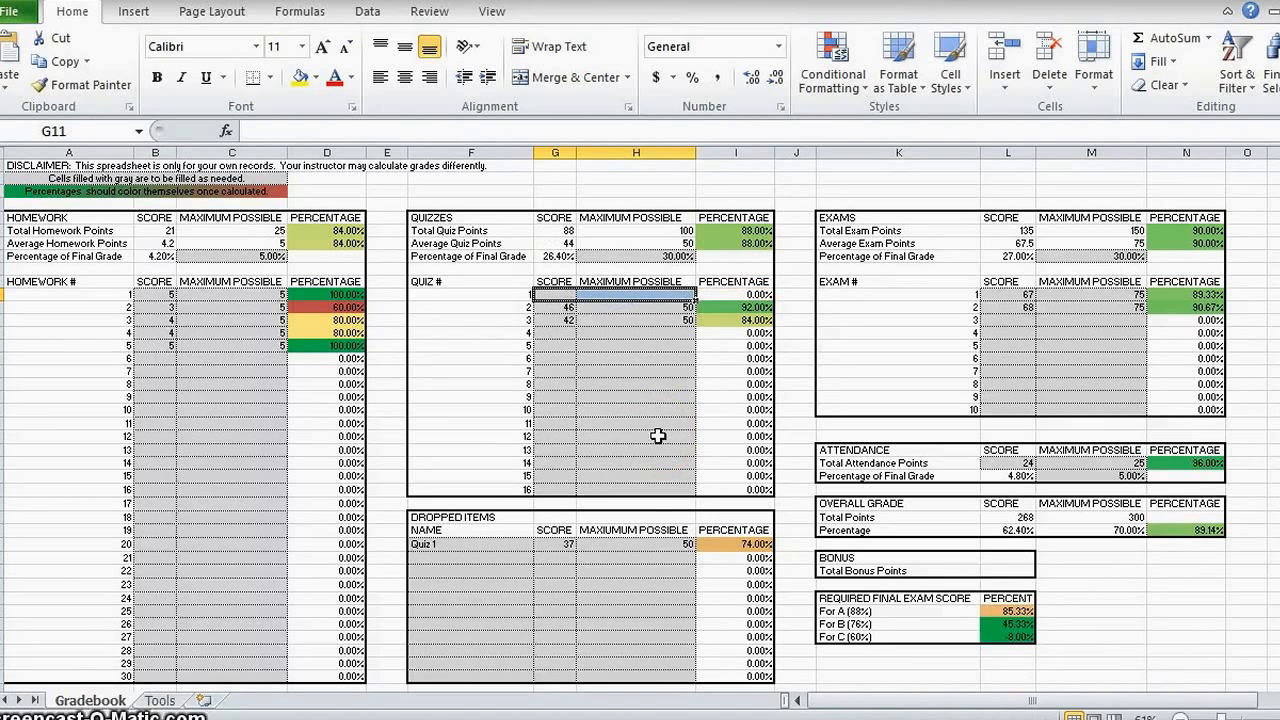
Check the dropped quiz entry, the overall grade percentage and the final exam score required for an A
{"action": "left_click", "coordinate": [672, 546]}
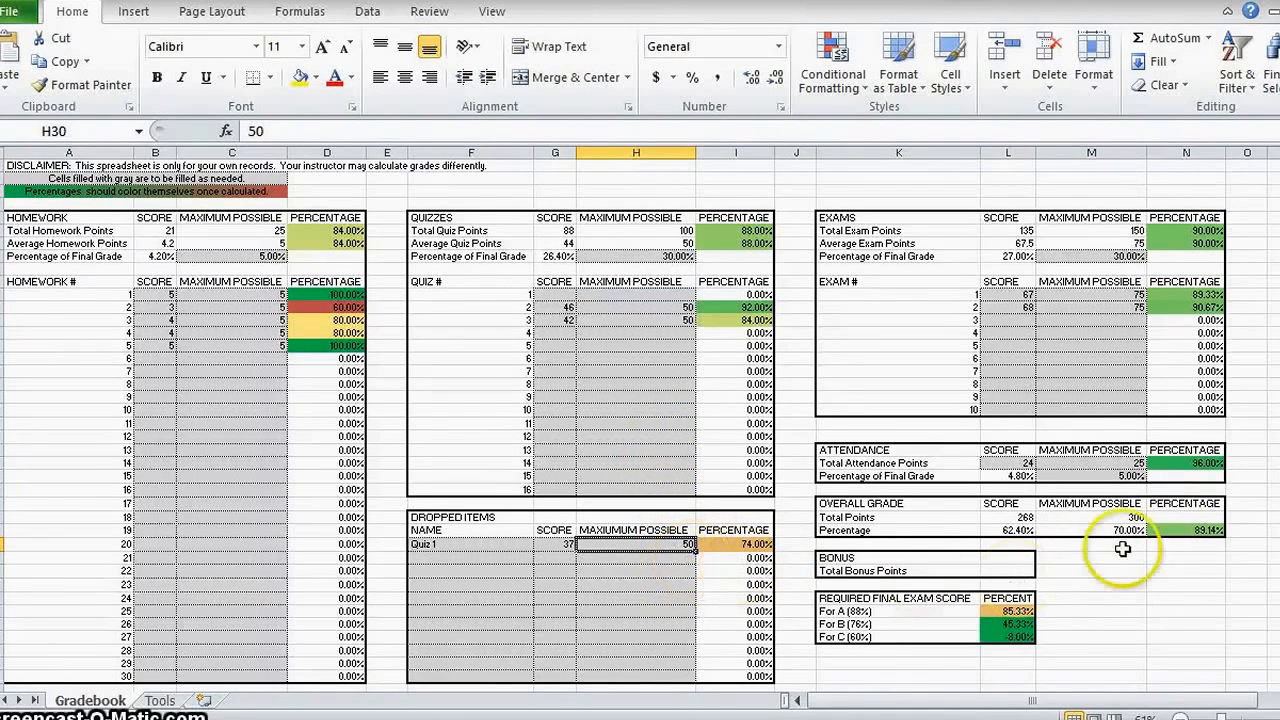
{"action": "left_click", "coordinate": [1176, 531]}
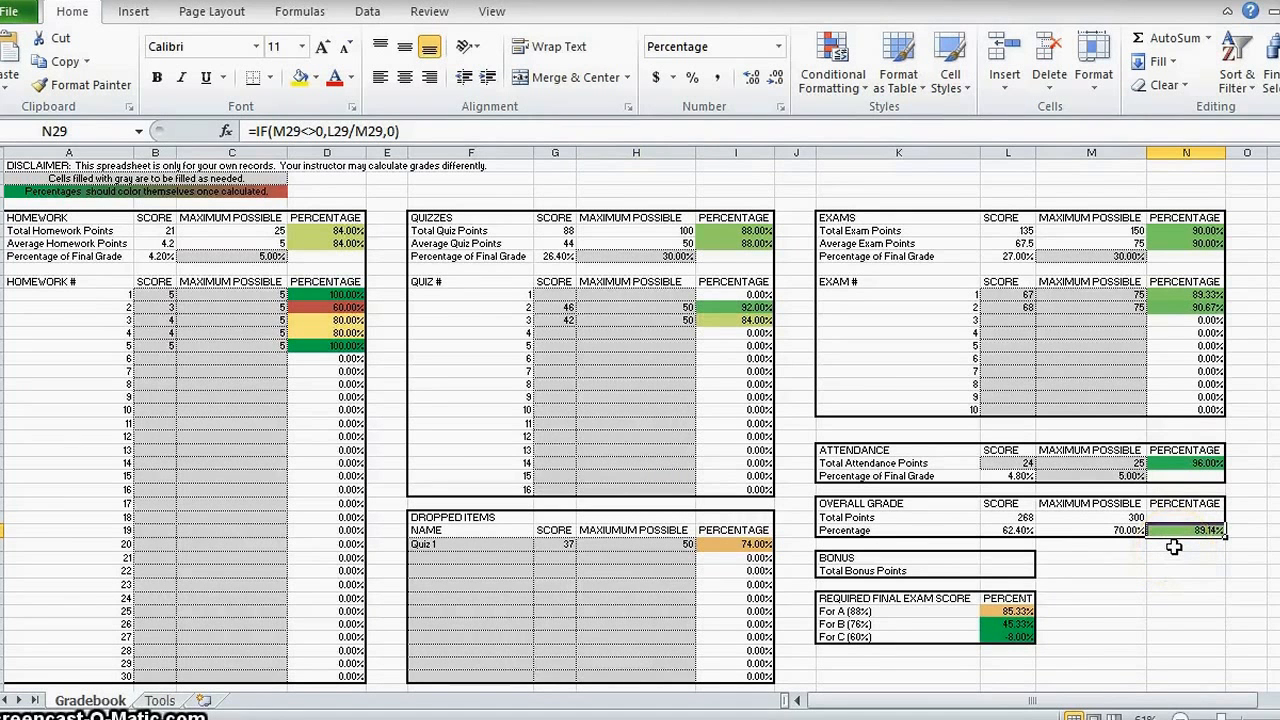
{"action": "left_click", "coordinate": [1050, 615]}
{"action": "left_click", "coordinate": [1019, 610]}
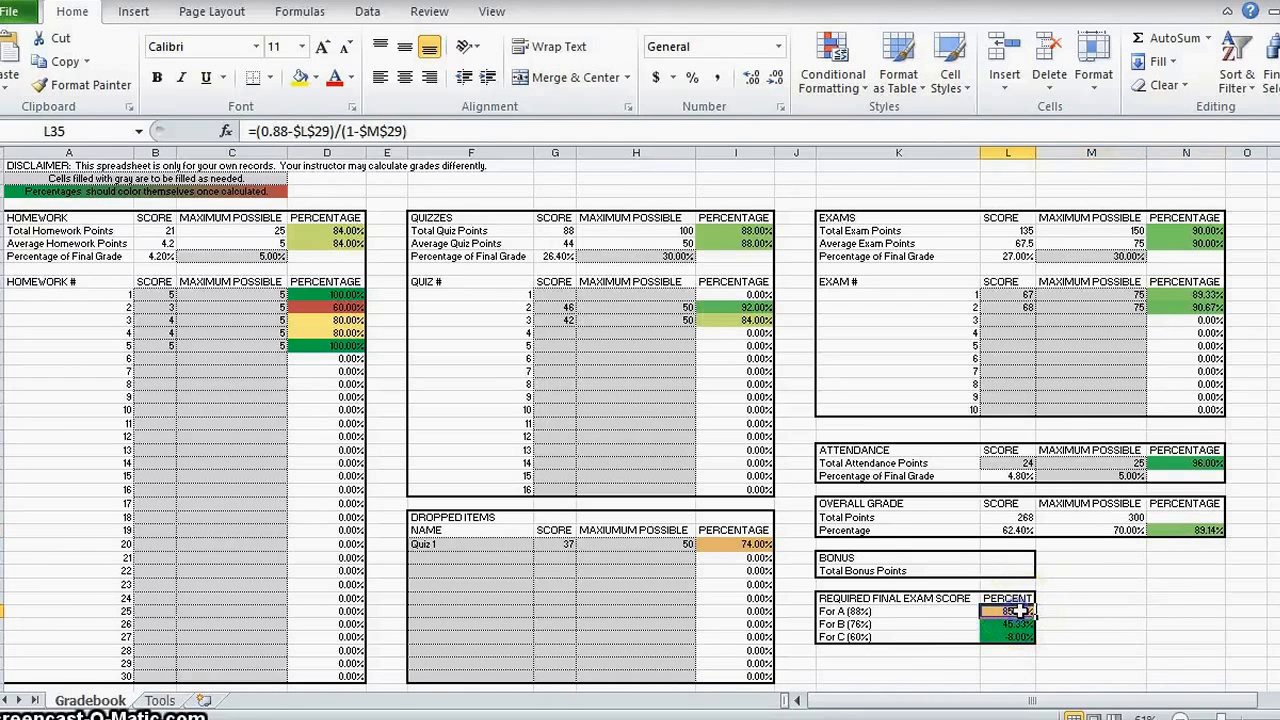